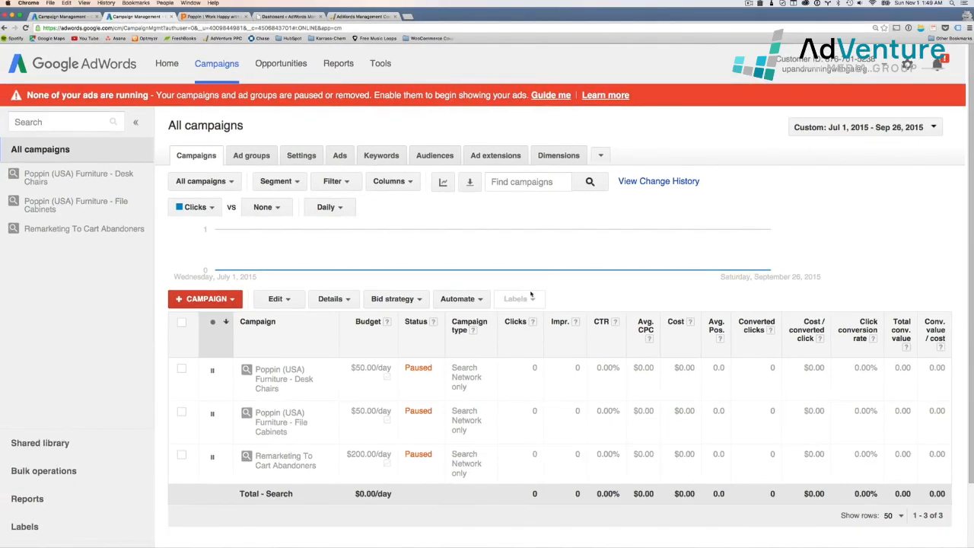
# Review the campaign list, then switch to the other AdWords account's campaigns tab
pyautogui.scroll(-2, 531, 295)
pyautogui.moveTo(531, 295)
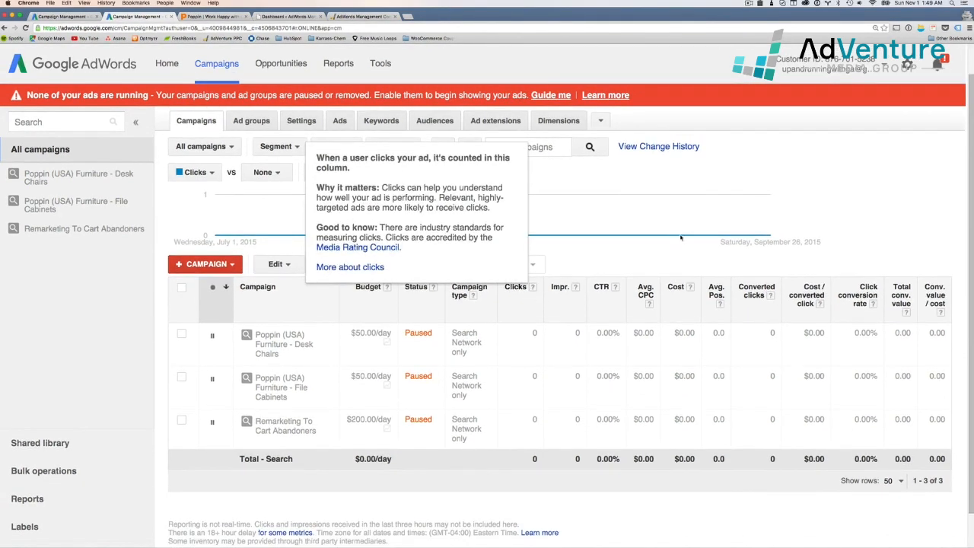
pyautogui.scroll(1, 638, 258)
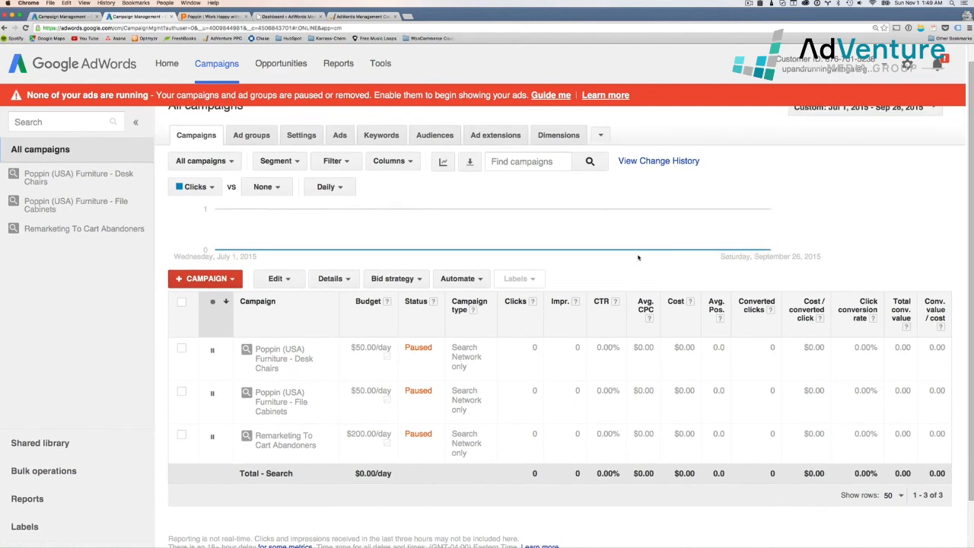
pyautogui.scroll(2, 544, 207)
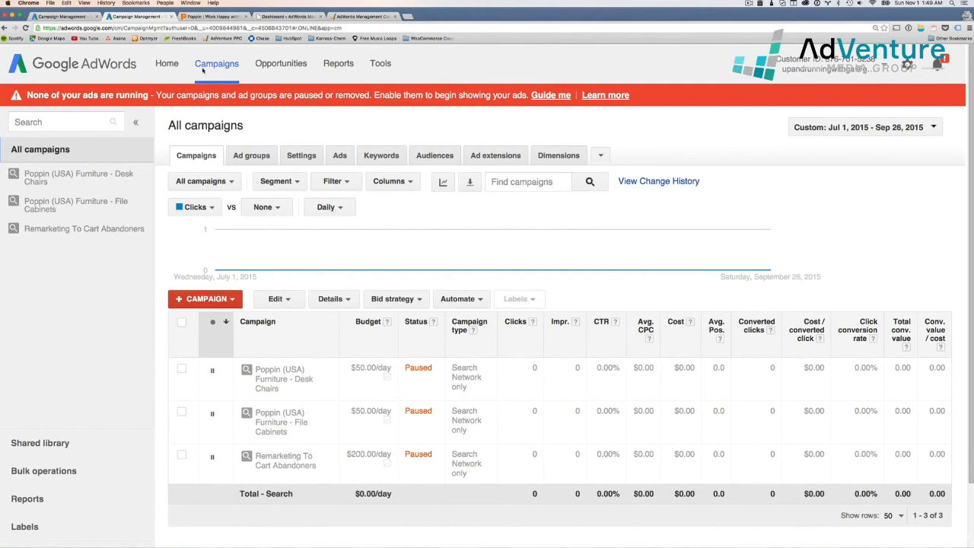
pyautogui.click(72, 16)
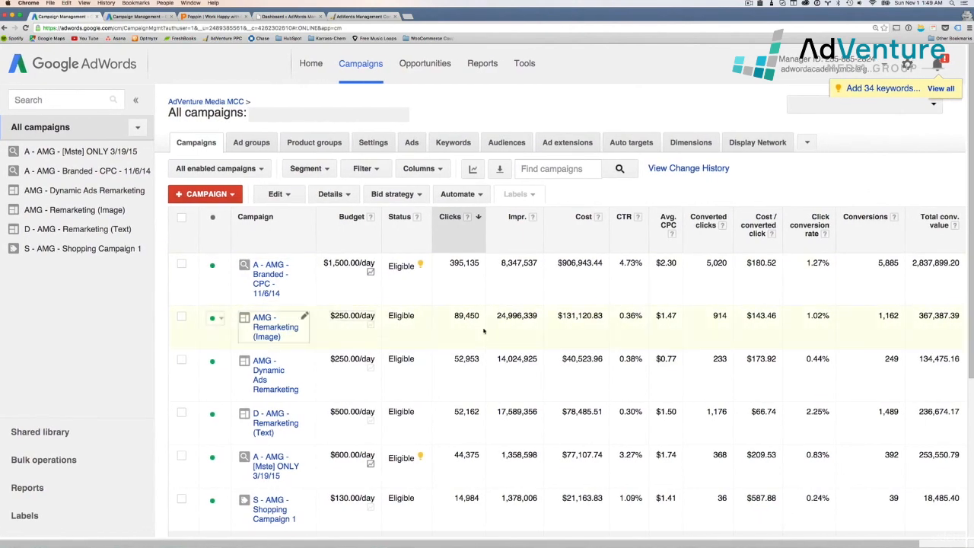
pyautogui.scroll(-1, 484, 330)
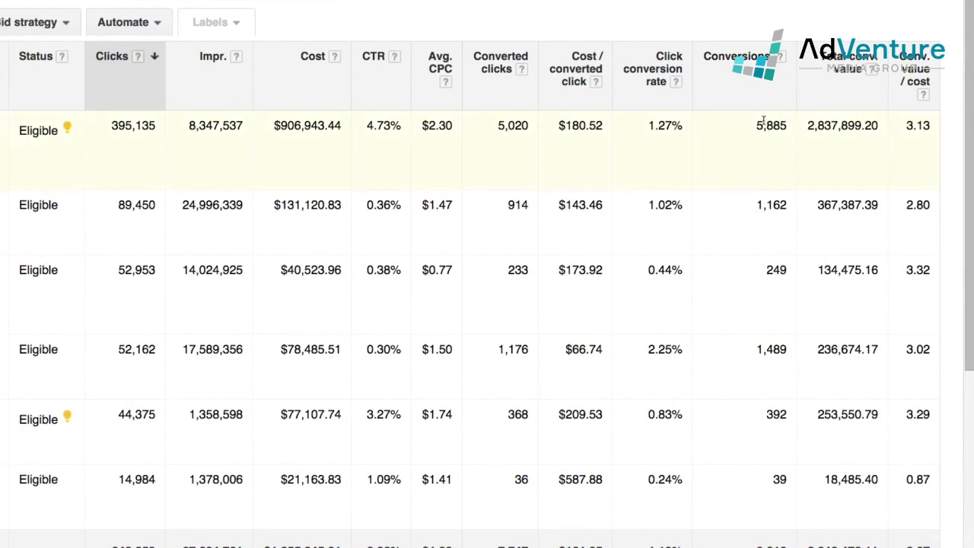
pyautogui.moveTo(757, 126); pyautogui.dragTo(785, 126)
pyautogui.click(776, 202)
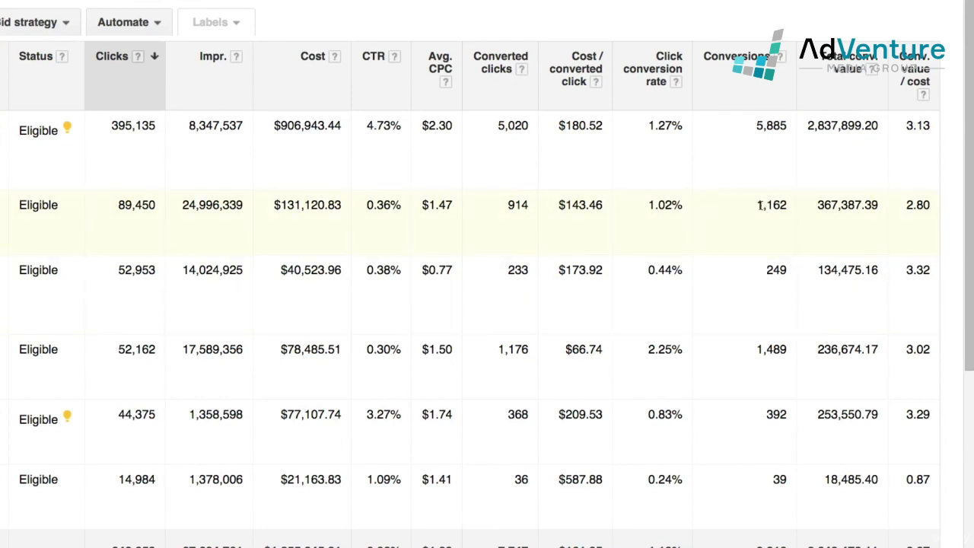
pyautogui.moveTo(755, 206); pyautogui.dragTo(880, 205)
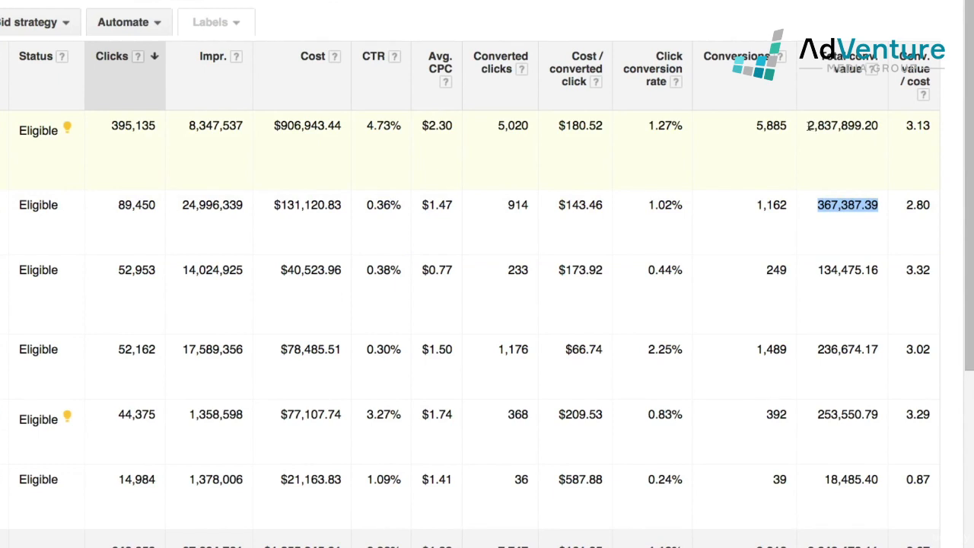
pyautogui.moveTo(808, 125); pyautogui.dragTo(880, 126)
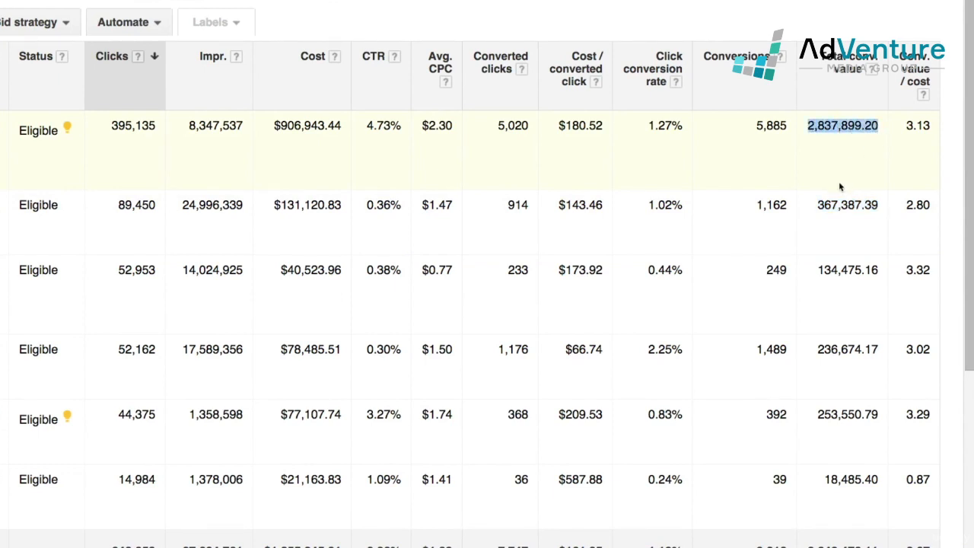
pyautogui.scroll(-1, 813, 324)
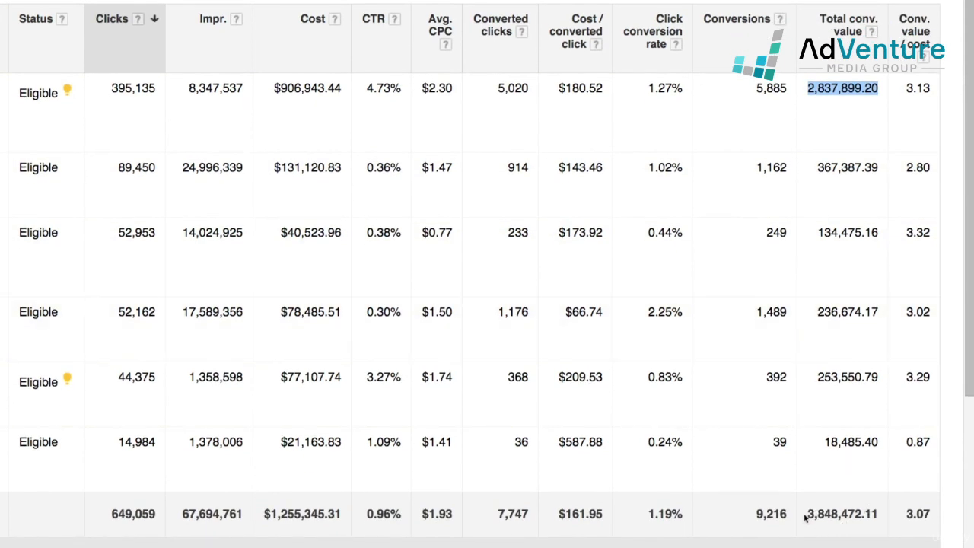
pyautogui.moveTo(807, 517); pyautogui.dragTo(879, 514)
pyautogui.click(847, 532)
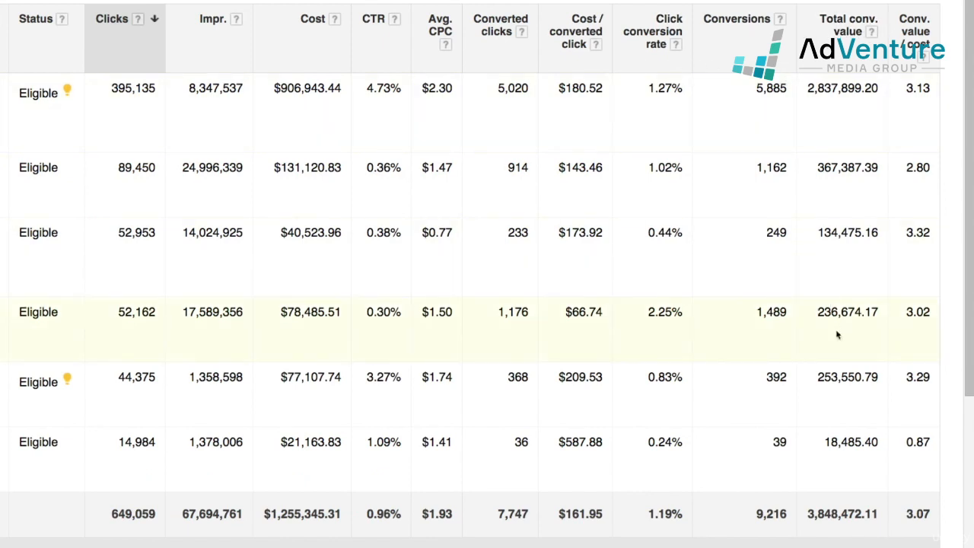
pyautogui.scroll(1, 868, 204)
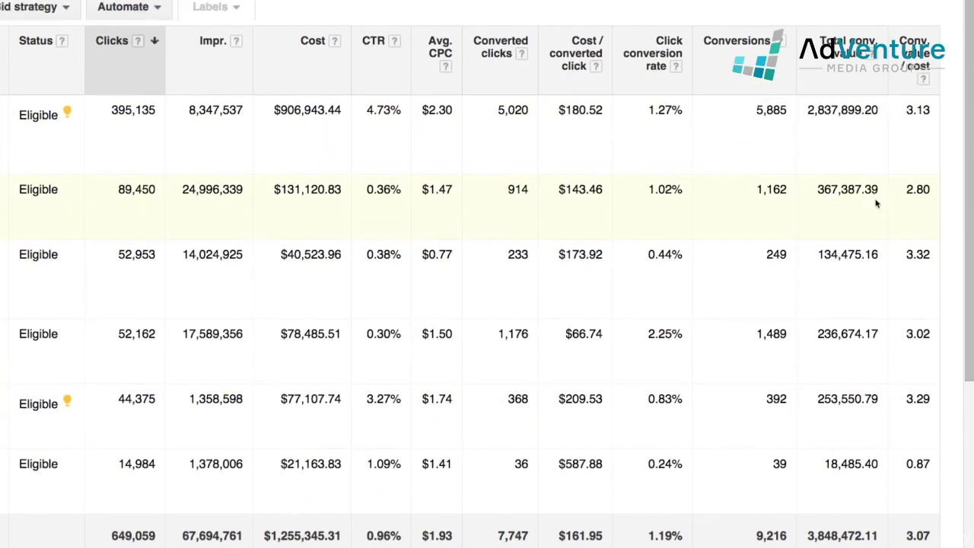
pyautogui.hscroll(-2, 850, 228)
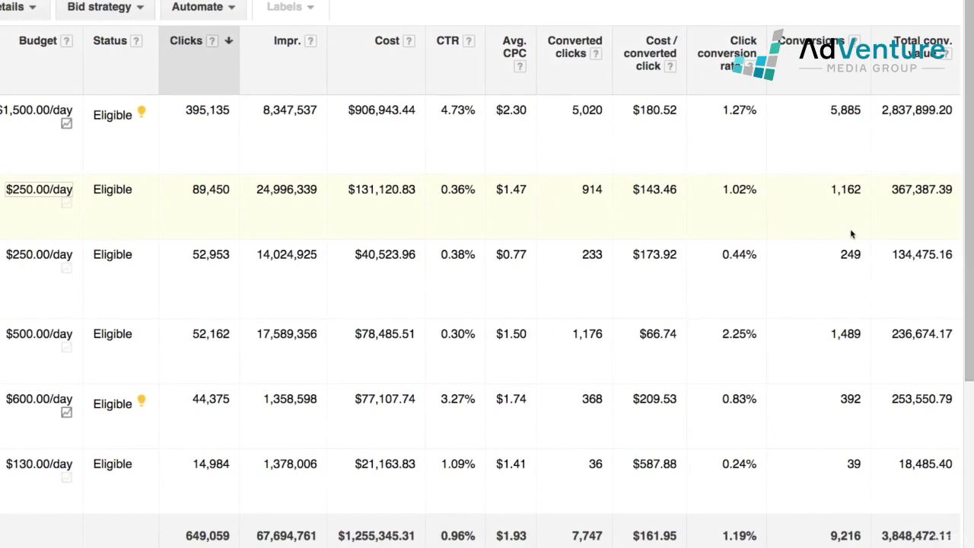
pyautogui.hscroll(2, 850, 229)
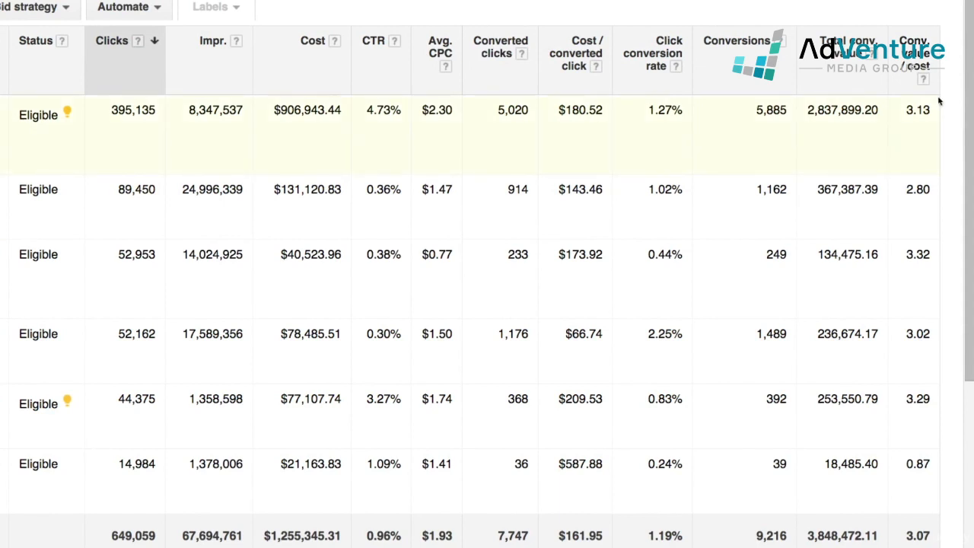
pyautogui.scroll(-1, 940, 111)
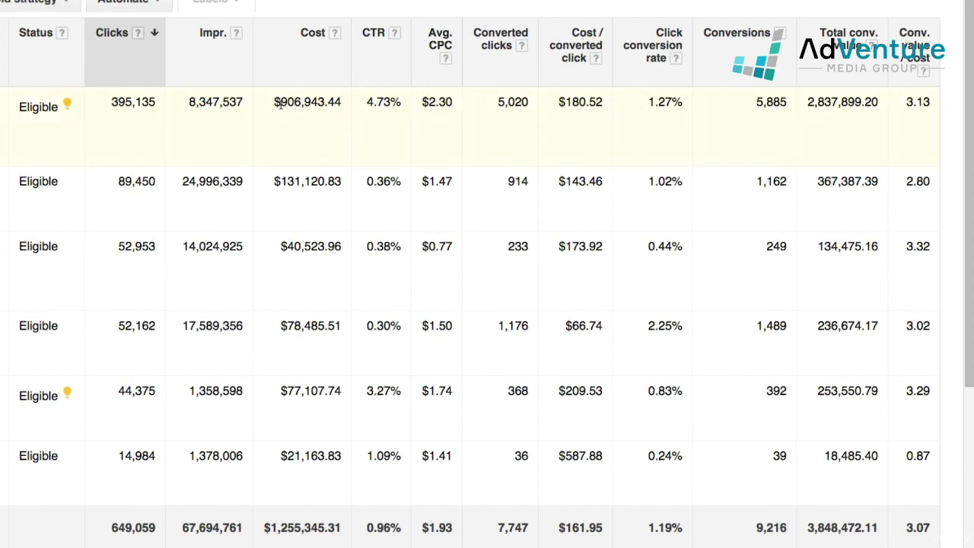
pyautogui.moveTo(280, 103); pyautogui.dragTo(341, 104)
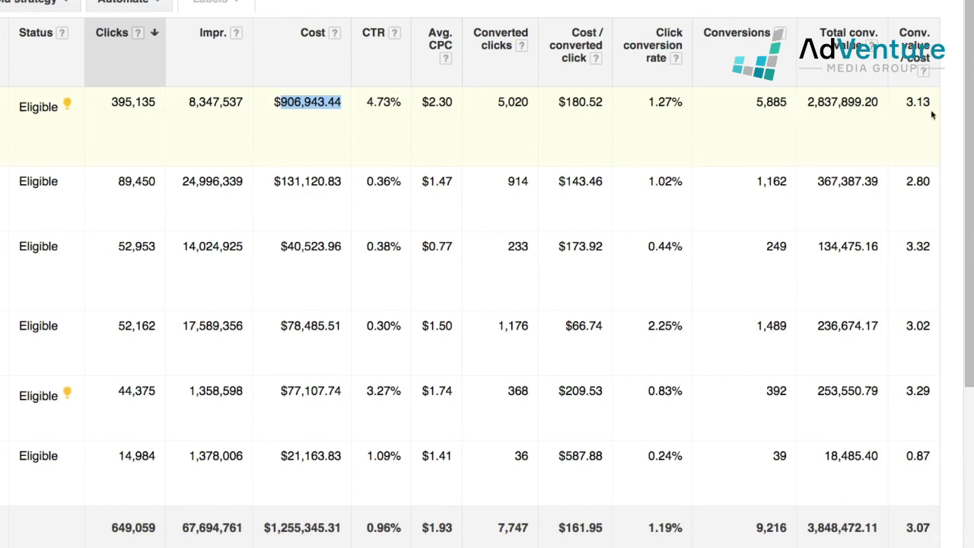
pyautogui.moveTo(908, 102); pyautogui.dragTo(936, 103)
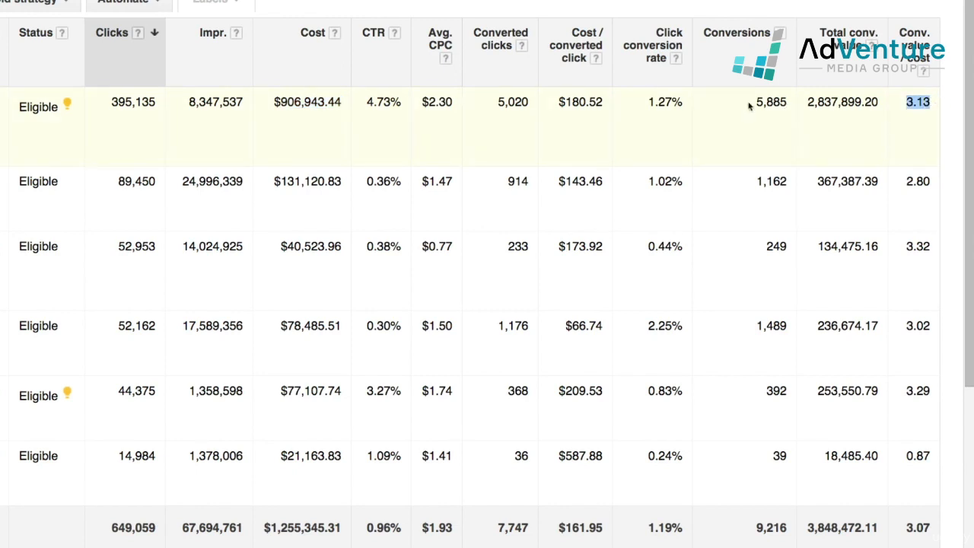
pyautogui.click(275, 102)
pyautogui.moveTo(275, 102); pyautogui.dragTo(341, 102)
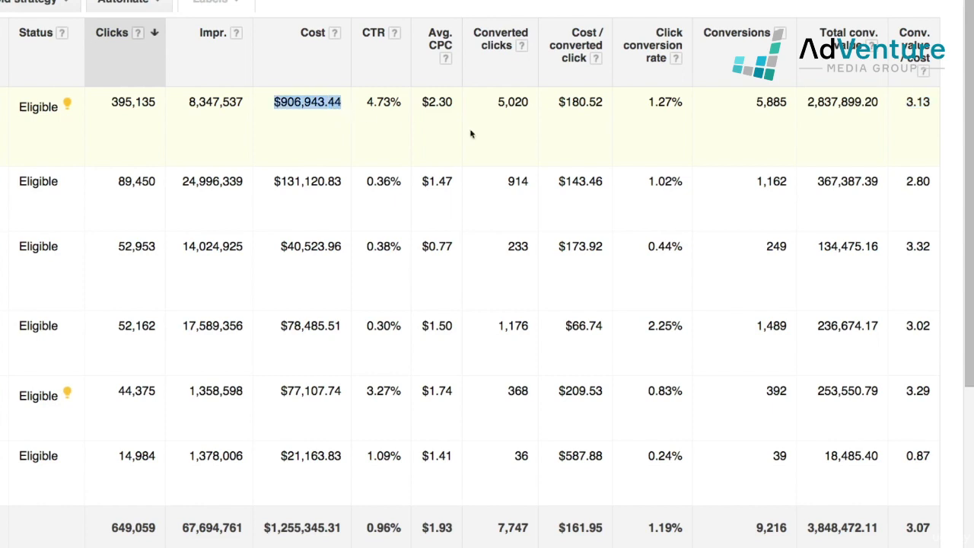
pyautogui.moveTo(808, 102); pyautogui.dragTo(880, 102)
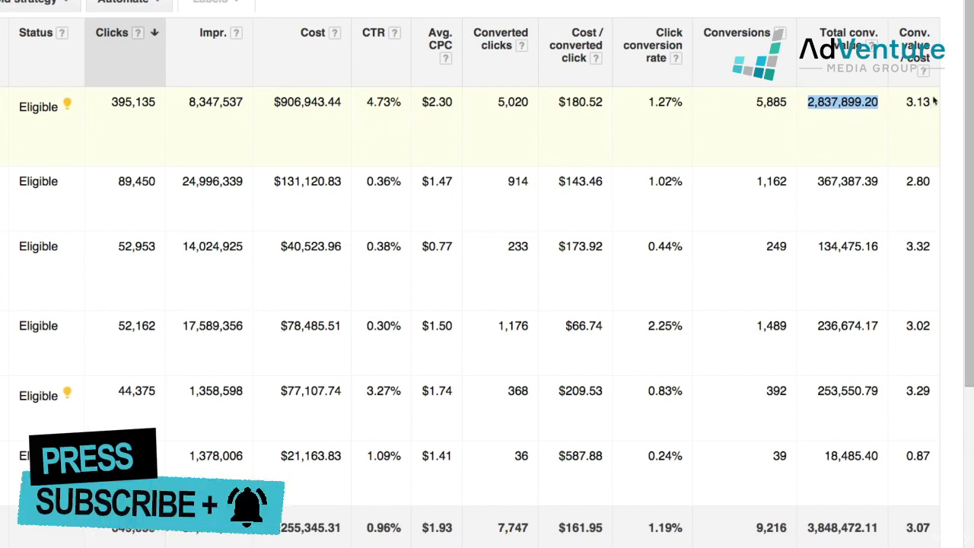
pyautogui.moveTo(905, 104); pyautogui.dragTo(931, 102)
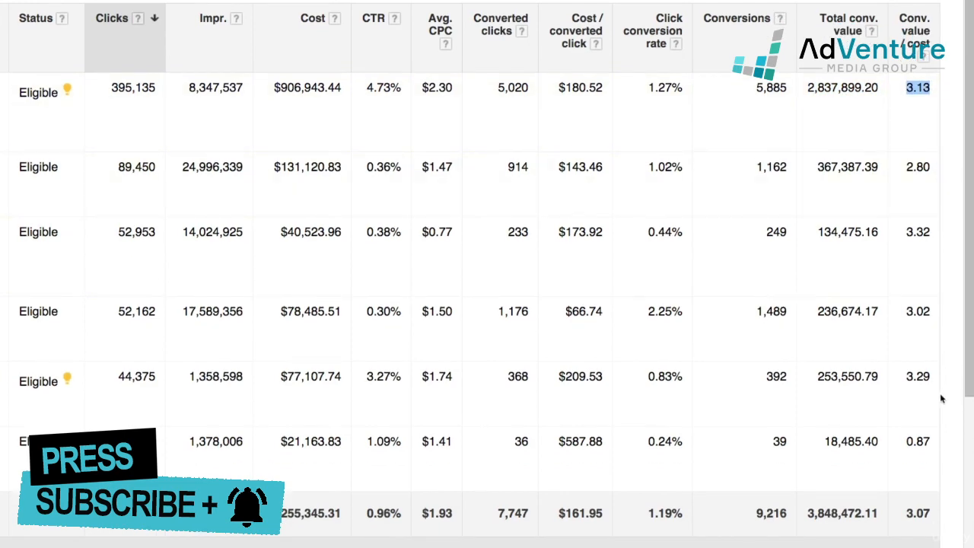
pyautogui.scroll(-1, 943, 399)
pyautogui.scroll(-1, 919, 431)
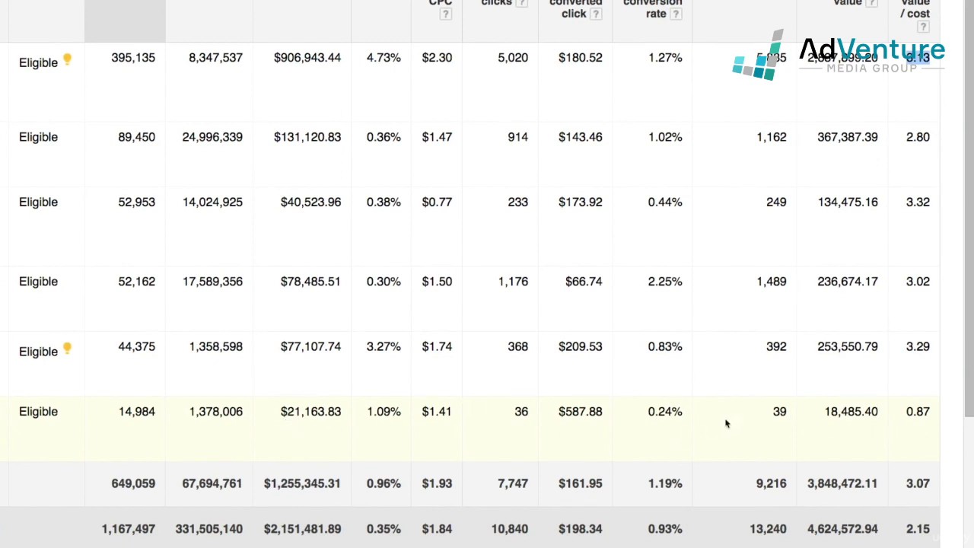
# Highlight the Shopping campaign's 18,485.40 conversion value, then open the A - AMG - [Mste] ONLY 3/19/15 campaign
pyautogui.moveTo(825, 411); pyautogui.dragTo(933, 419)
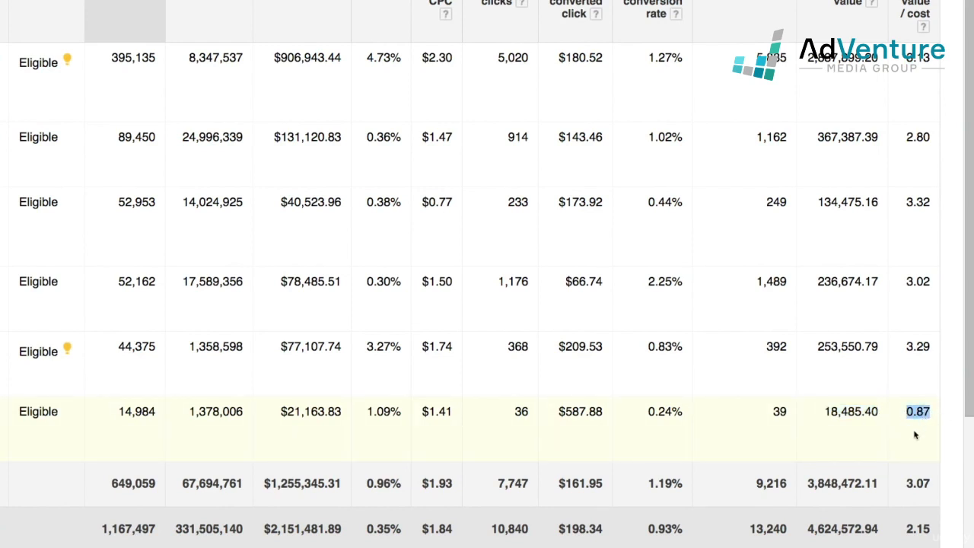
pyautogui.click(918, 432)
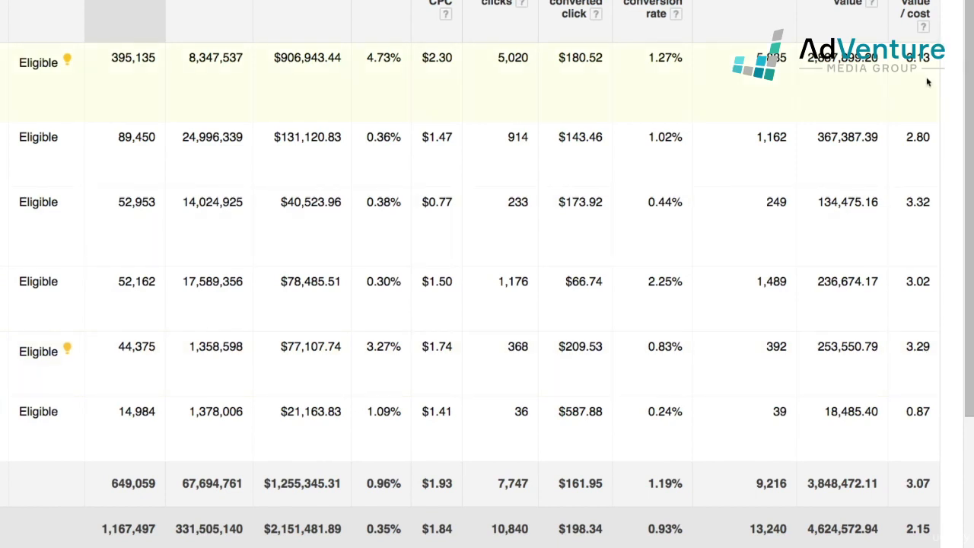
pyautogui.scroll(-1, 113, 266)
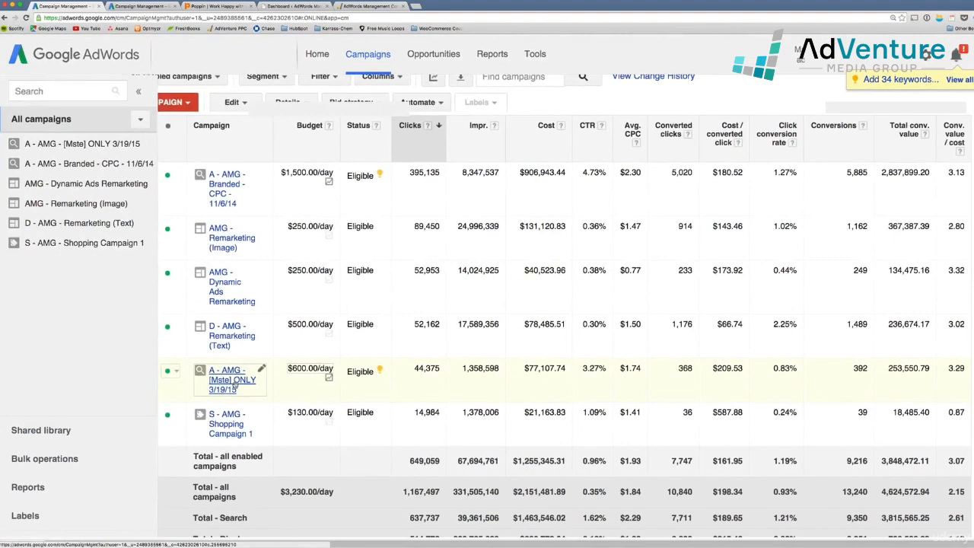
pyautogui.click(236, 386)
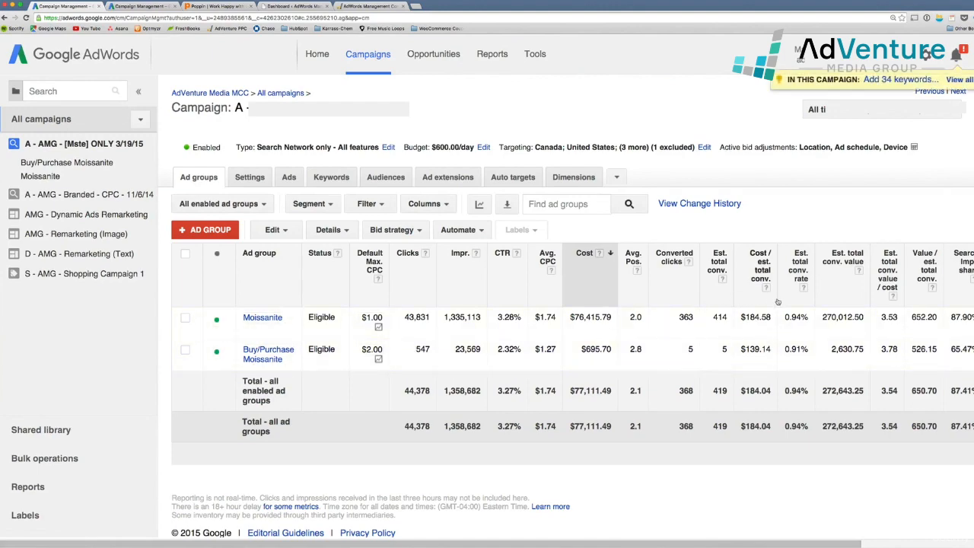
# Scroll sideways through the ad group table's Est. total conv. columns
pyautogui.hscroll(5, 783, 299)
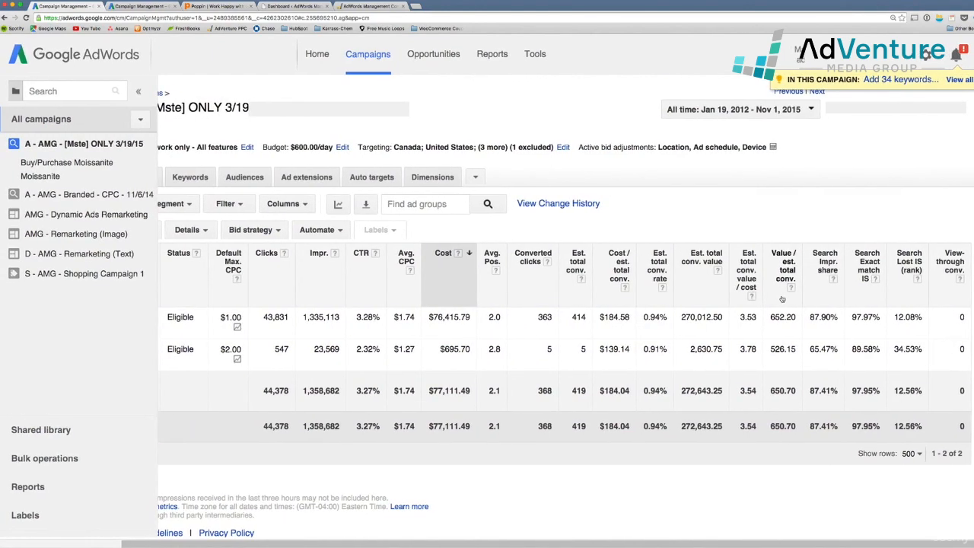
pyautogui.hscroll(-4, 783, 299)
pyautogui.hscroll(-2, 782, 300)
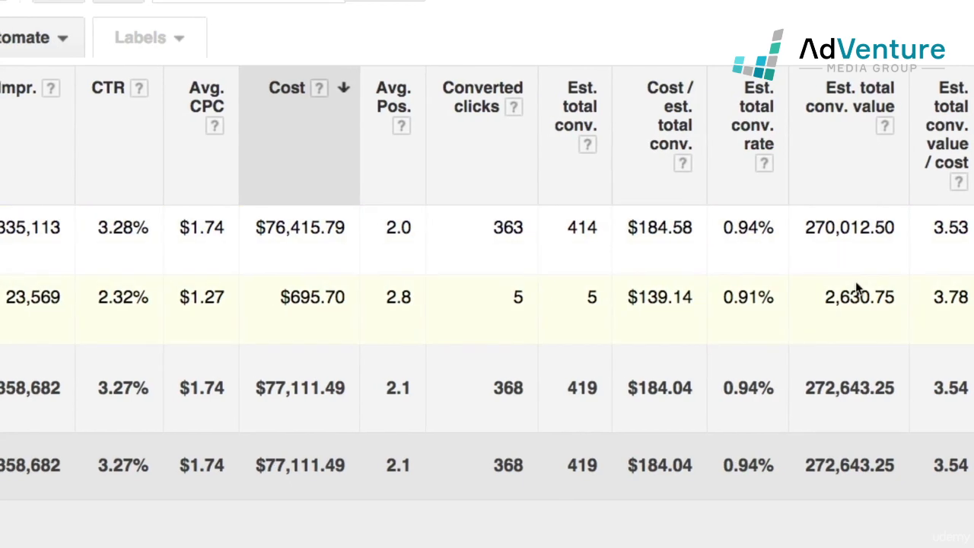
pyautogui.hscroll(2, 856, 287)
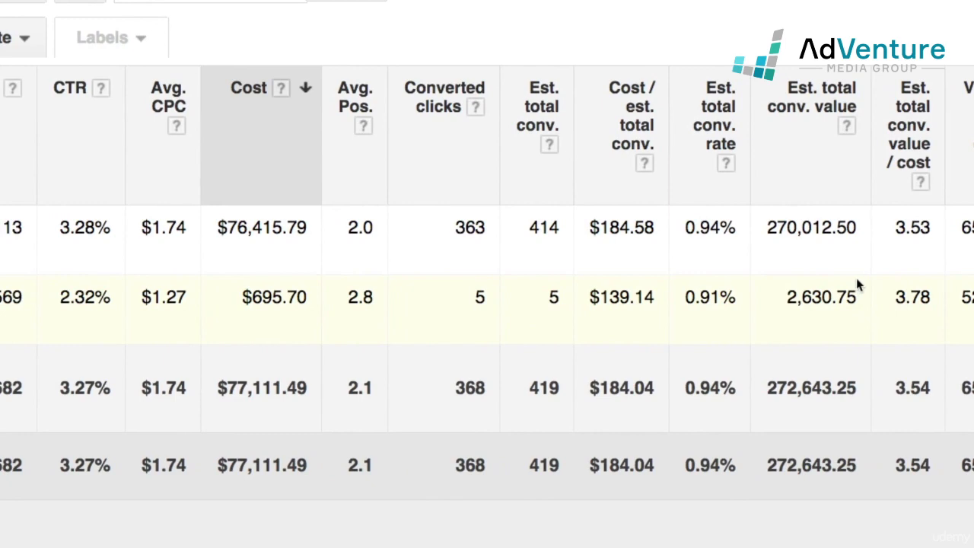
pyautogui.hscroll(5, 856, 278)
pyautogui.hscroll(-4, 548, 224)
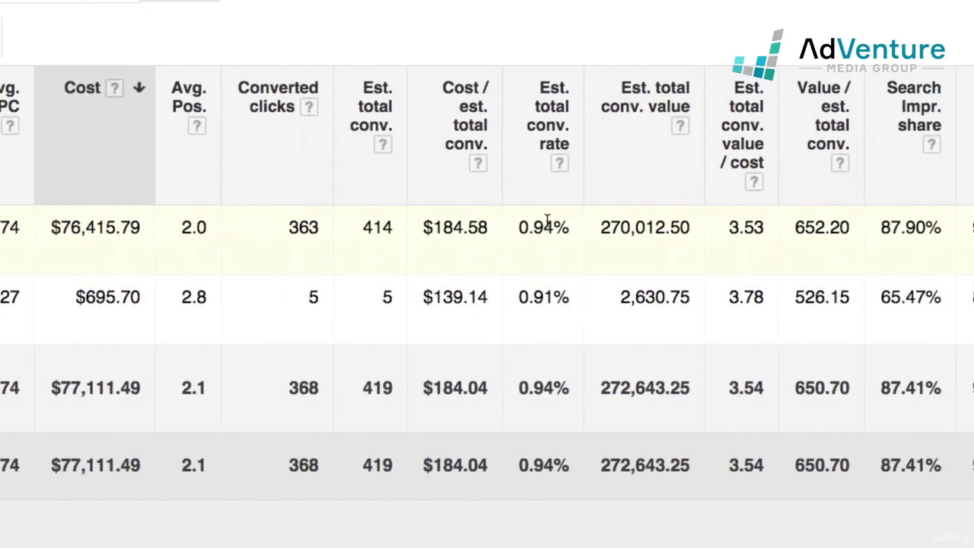
pyautogui.hscroll(-3, 488, 288)
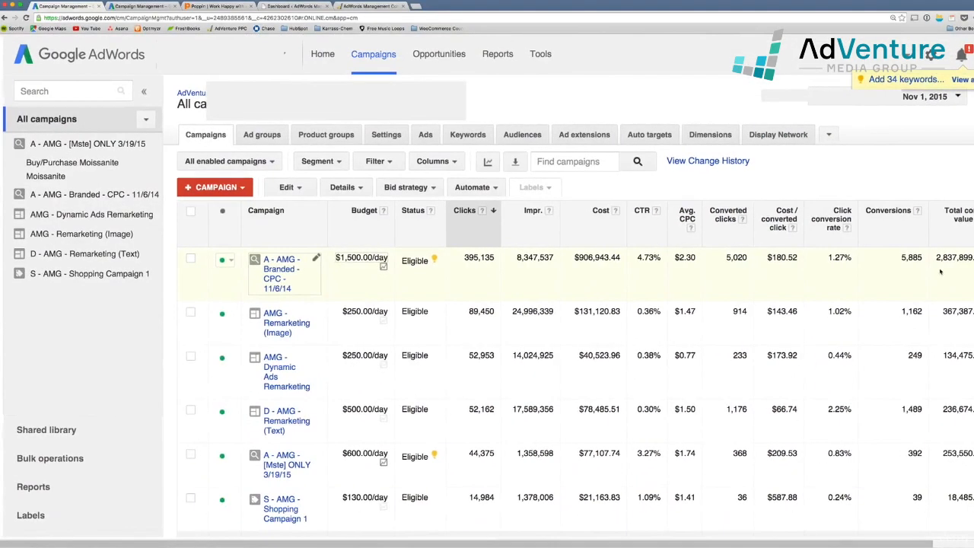
pyautogui.hscroll(1, 938, 270)
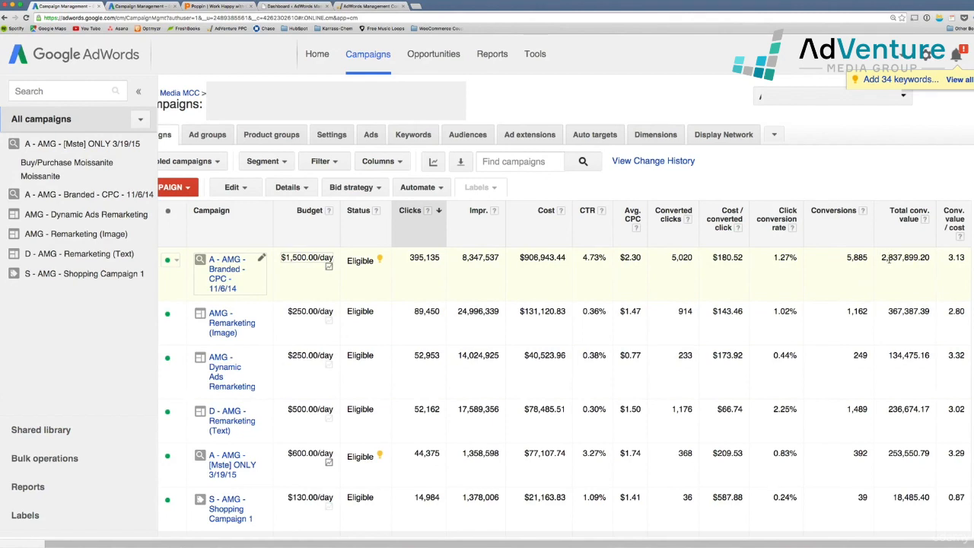
pyautogui.scroll(-2, 916, 292)
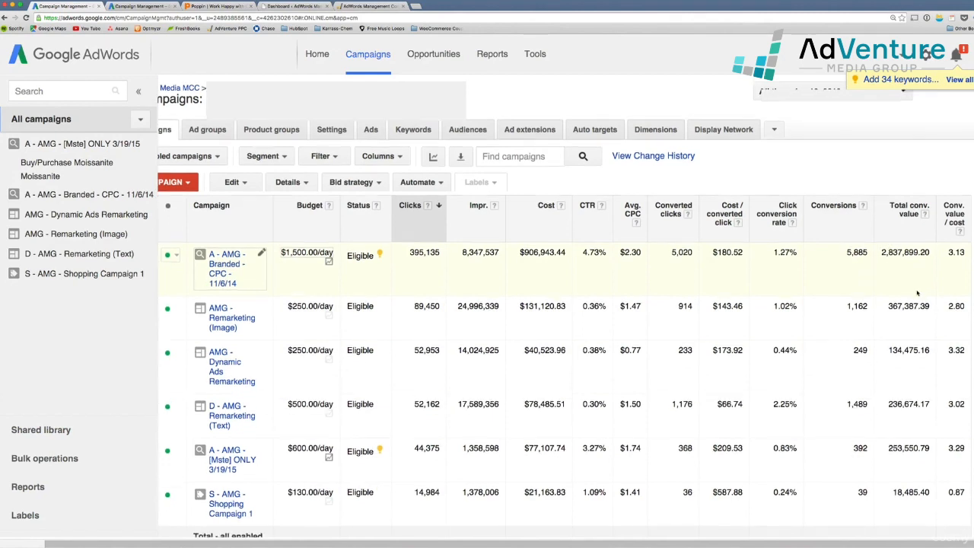
pyautogui.scroll(-2, 917, 293)
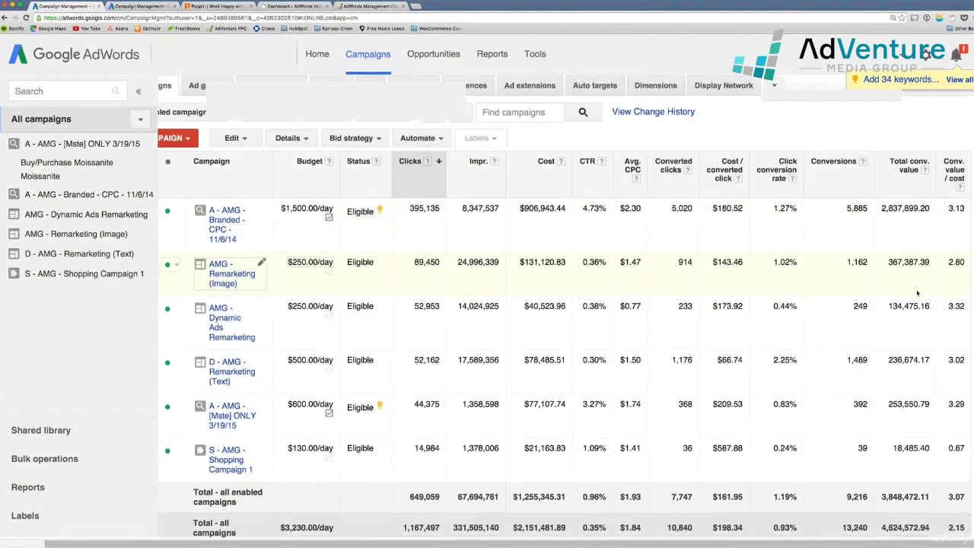
pyautogui.scroll(-1, 917, 293)
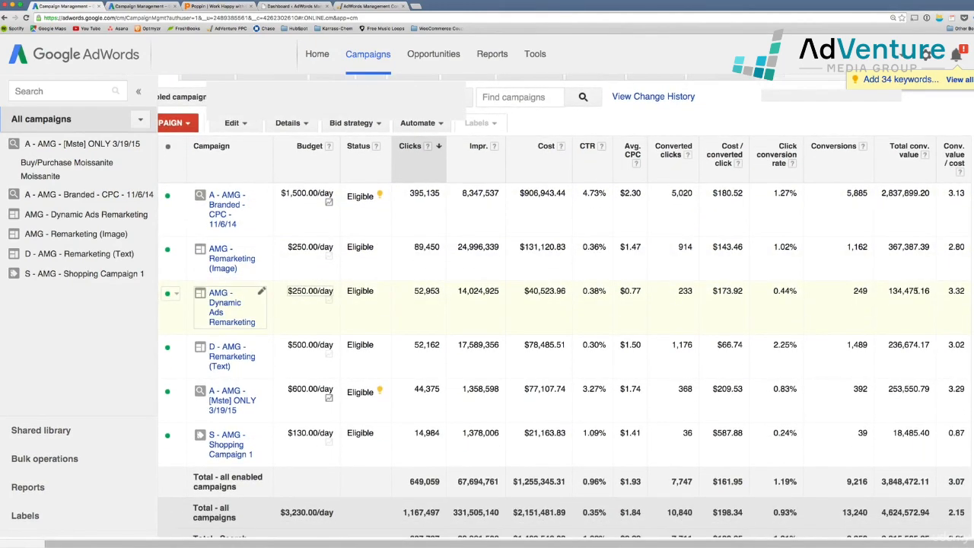
pyautogui.scroll(1, 917, 291)
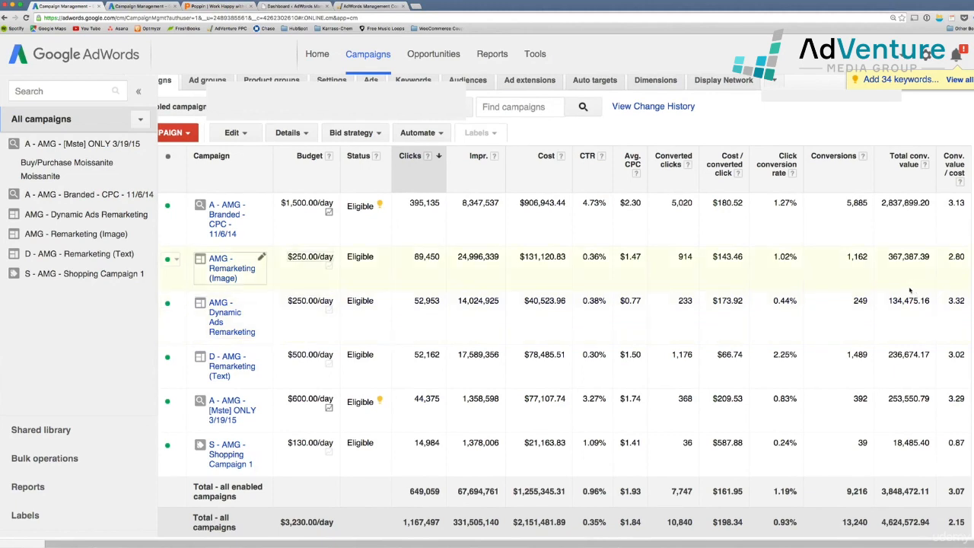
pyautogui.moveTo(881, 203); pyautogui.dragTo(931, 207)
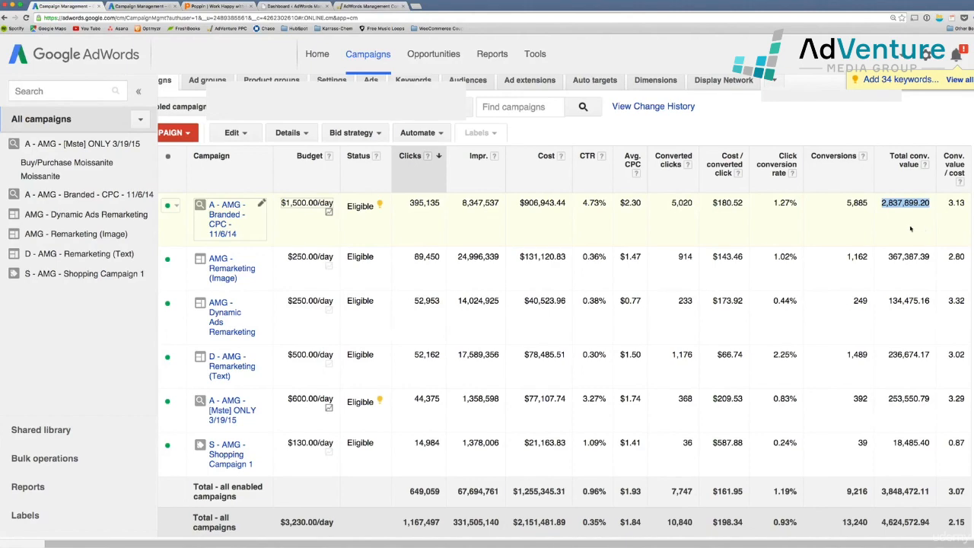
# Segment the campaign table by Conversion name and highlight the Calls from ads row
pyautogui.hscroll(-2, 531, 312)
pyautogui.scroll(2, 530, 313)
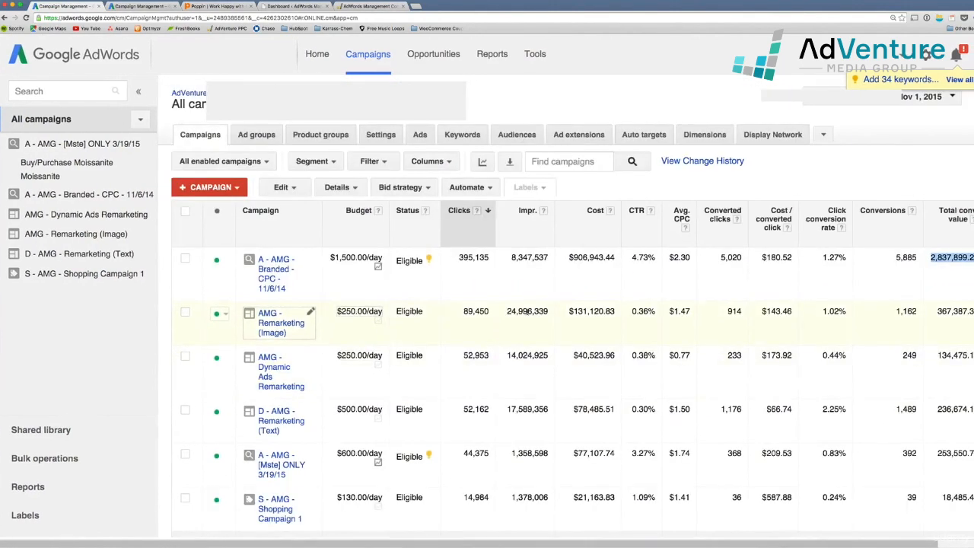
pyautogui.rightClick(522, 275)
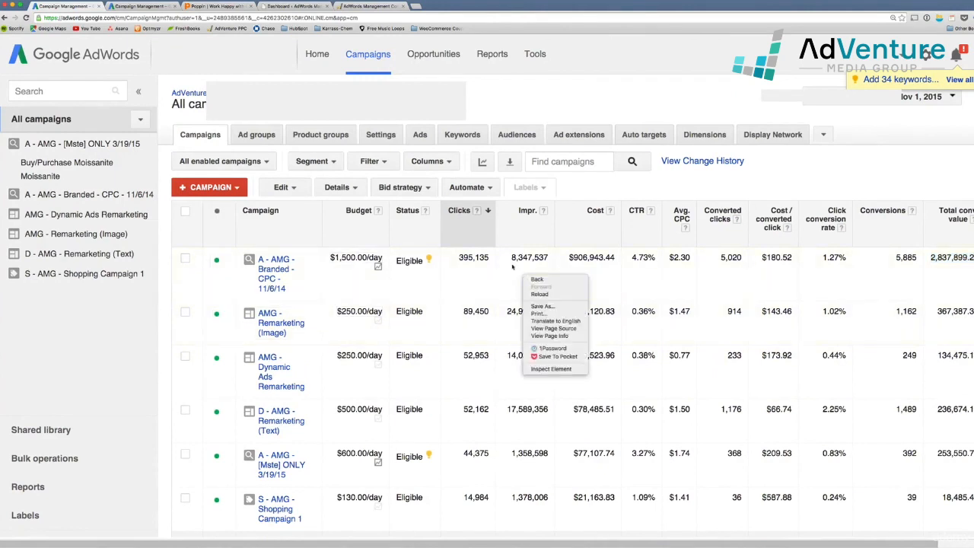
pyautogui.click(312, 163)
pyautogui.click(313, 162)
pyautogui.moveTo(365, 224)
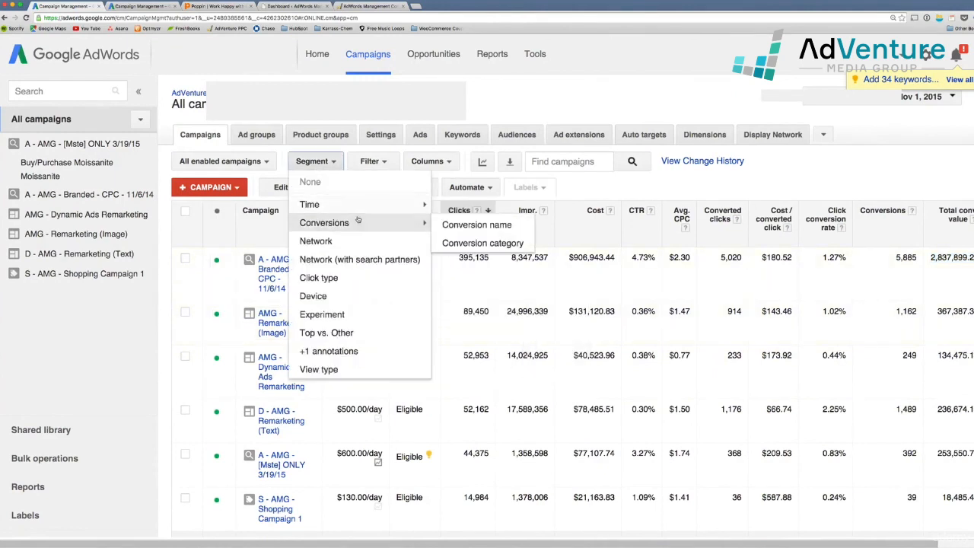
pyautogui.click(460, 225)
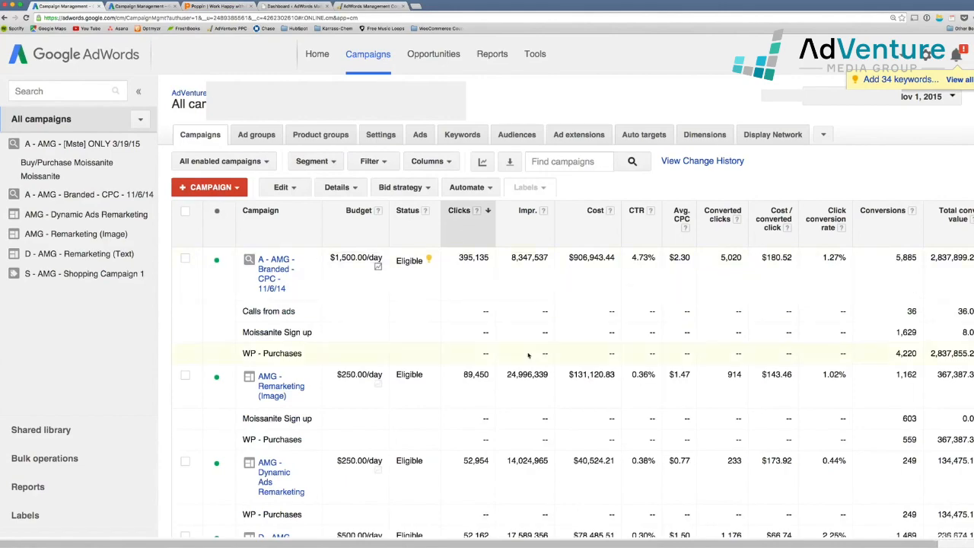
pyautogui.scroll(-2, 529, 355)
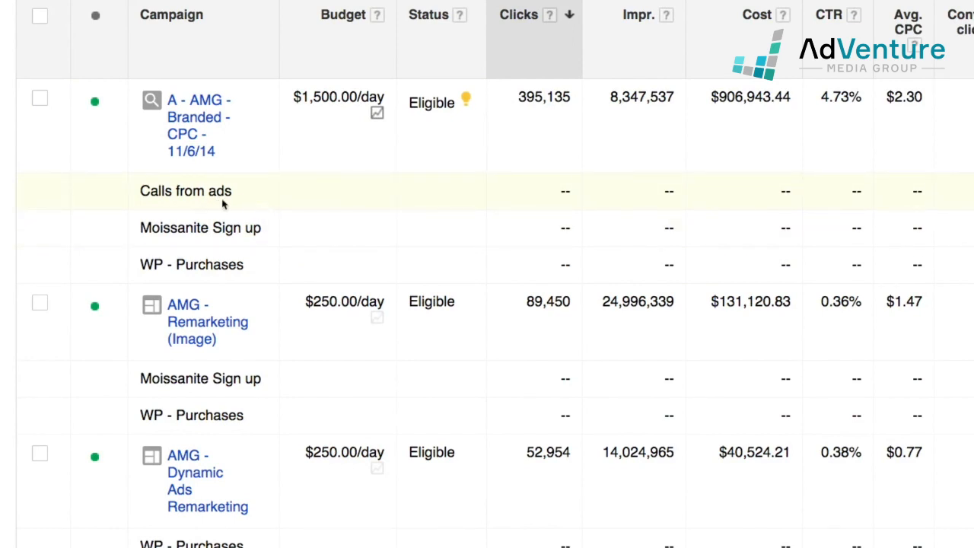
pyautogui.moveTo(242, 195); pyautogui.dragTo(142, 183)
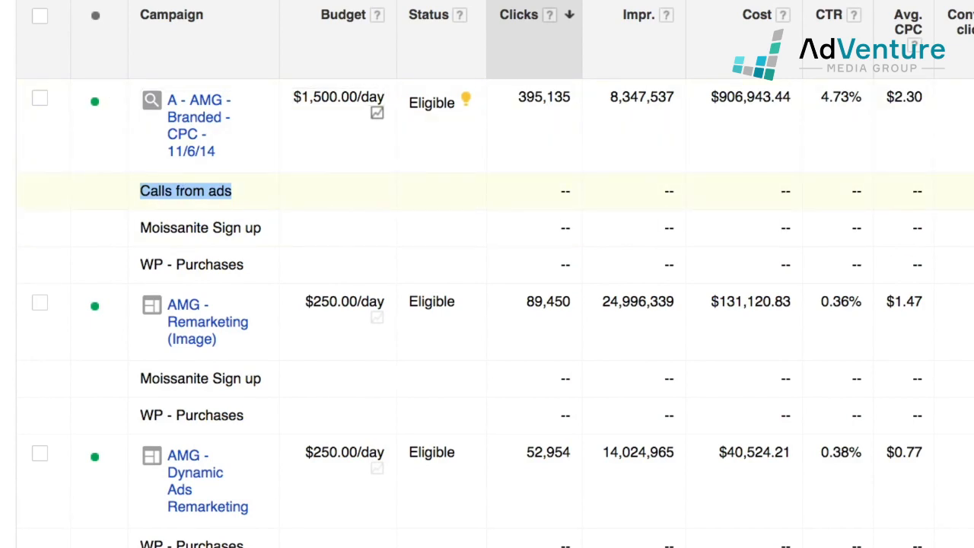
# Compare conversion counts: Moissanite Sign up 1,629 and WP - Purchases 4,220
pyautogui.click(229, 192)
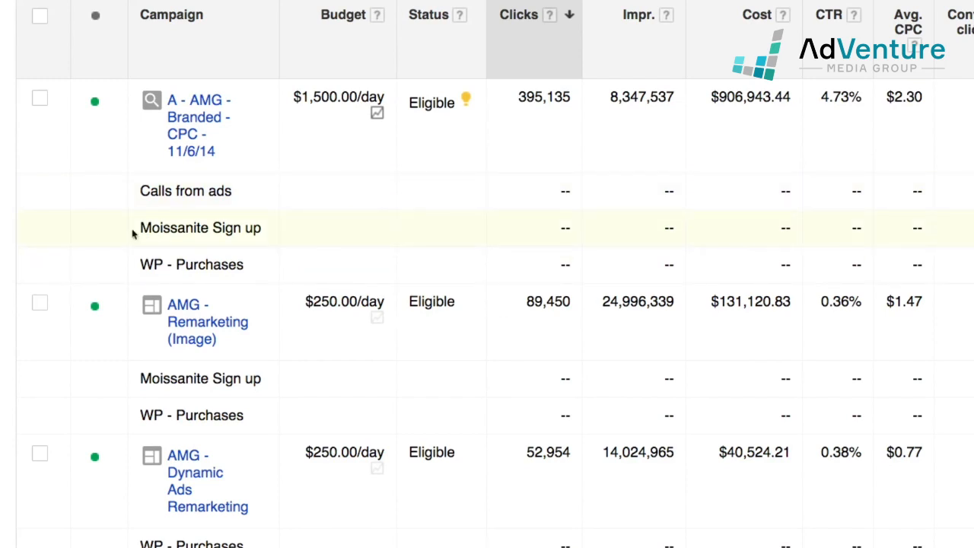
pyautogui.moveTo(211, 233); pyautogui.dragTo(262, 230)
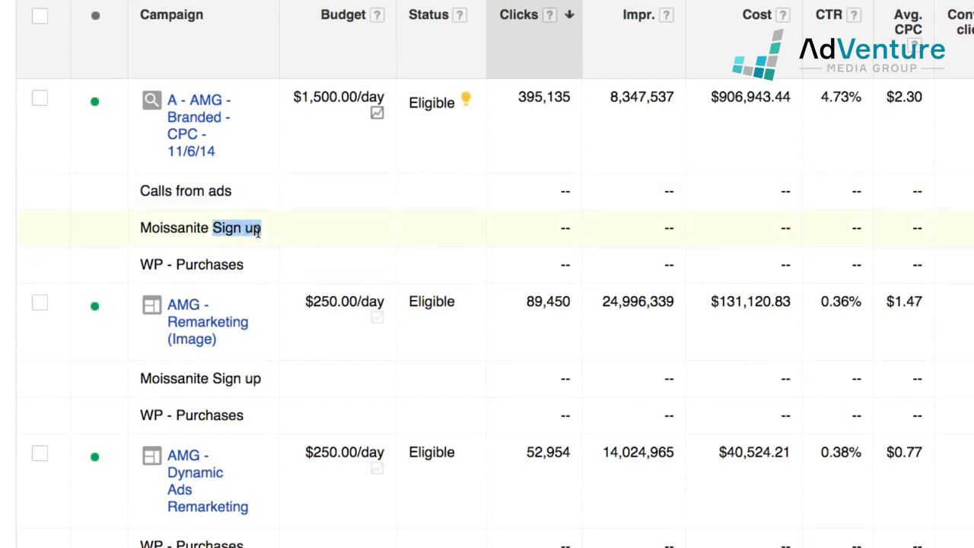
pyautogui.click(255, 229)
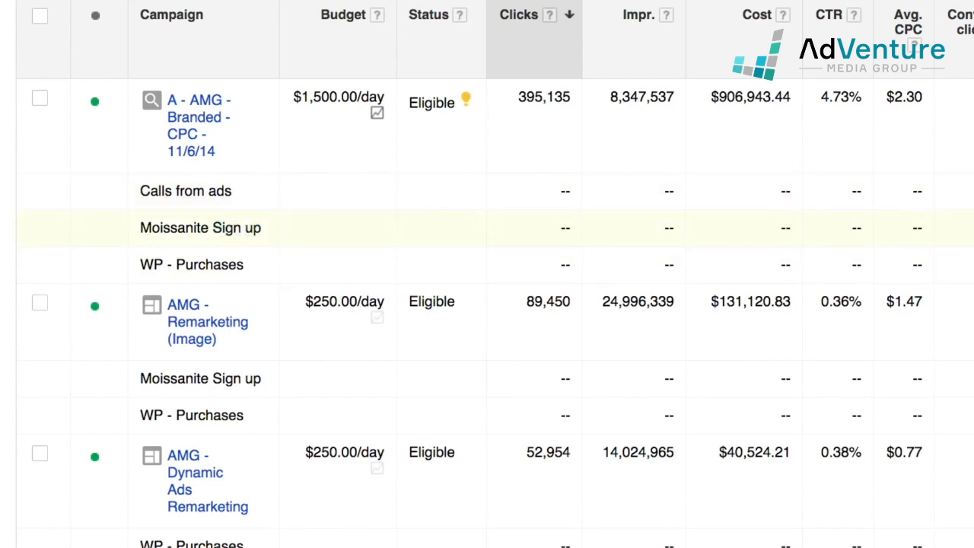
pyautogui.moveTo(884, 233); pyautogui.dragTo(919, 232)
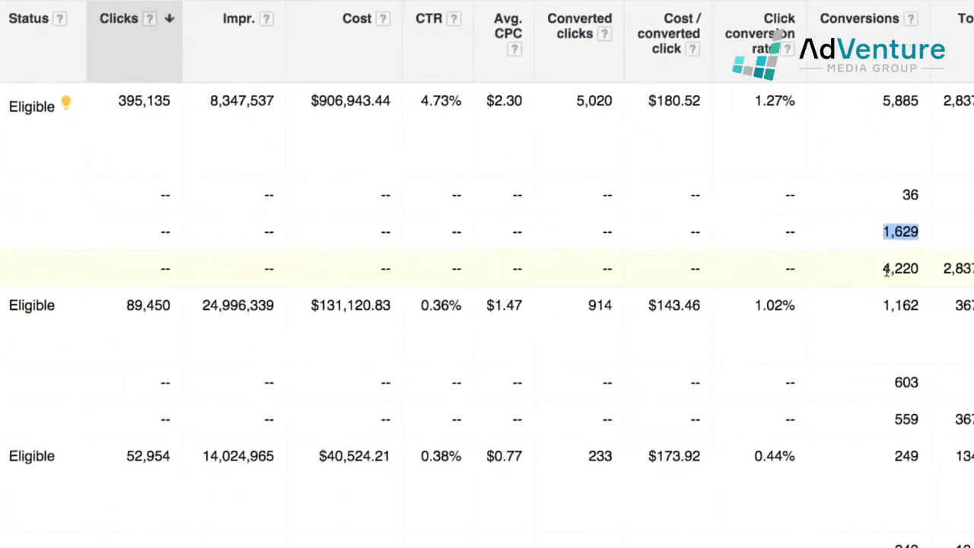
pyautogui.moveTo(884, 270); pyautogui.dragTo(918, 271)
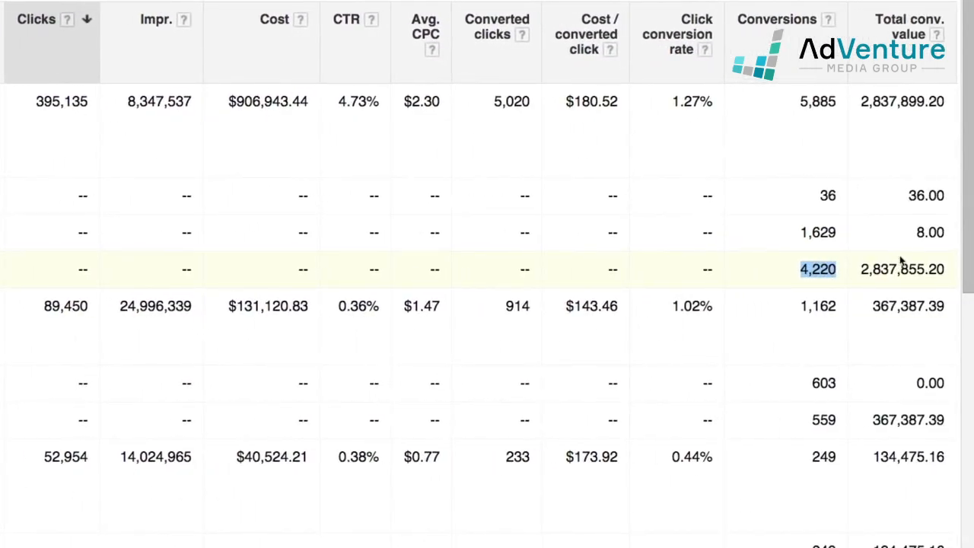
pyautogui.hscroll(2, 899, 262)
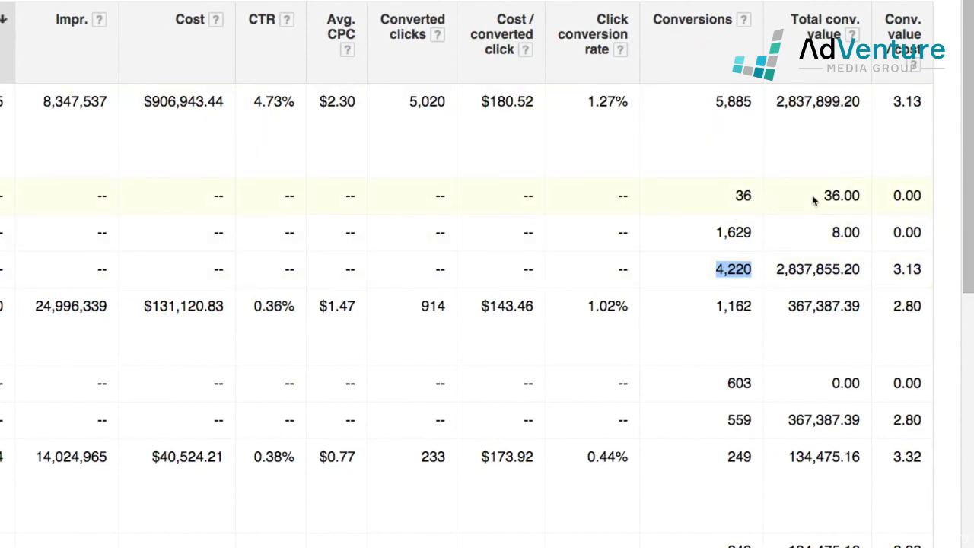
# Compare conversion values: Calls from ads 36.00, Sign up 8.00, WP - Purchases 2,837,855.20
pyautogui.moveTo(819, 195); pyautogui.dragTo(863, 196)
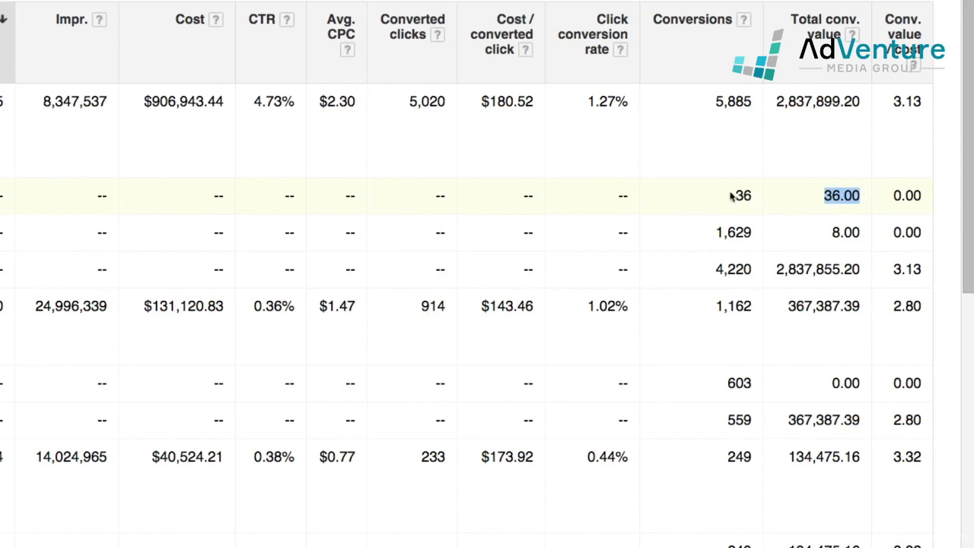
pyautogui.moveTo(731, 195); pyautogui.dragTo(755, 196)
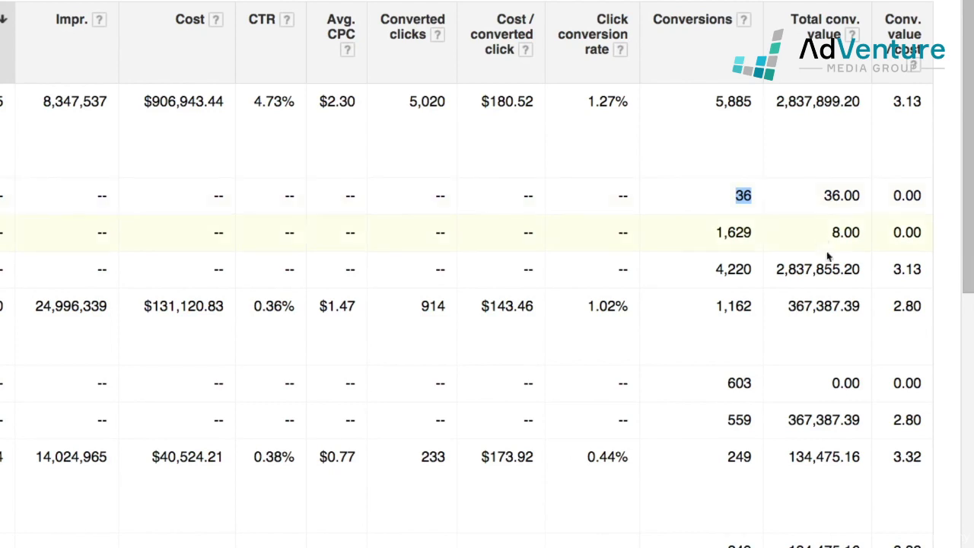
pyautogui.click(835, 232)
pyautogui.moveTo(835, 232); pyautogui.dragTo(862, 233)
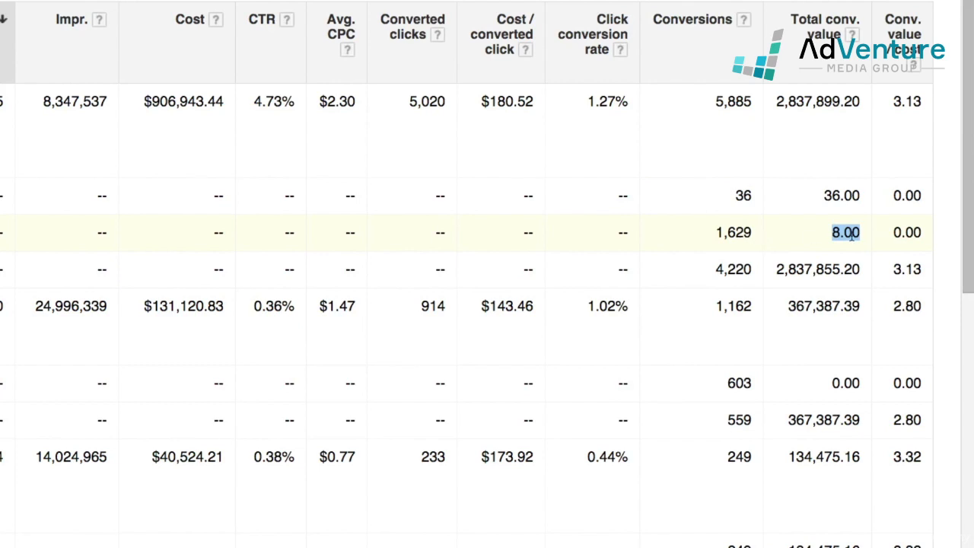
pyautogui.click(776, 274)
pyautogui.moveTo(777, 272); pyautogui.dragTo(861, 268)
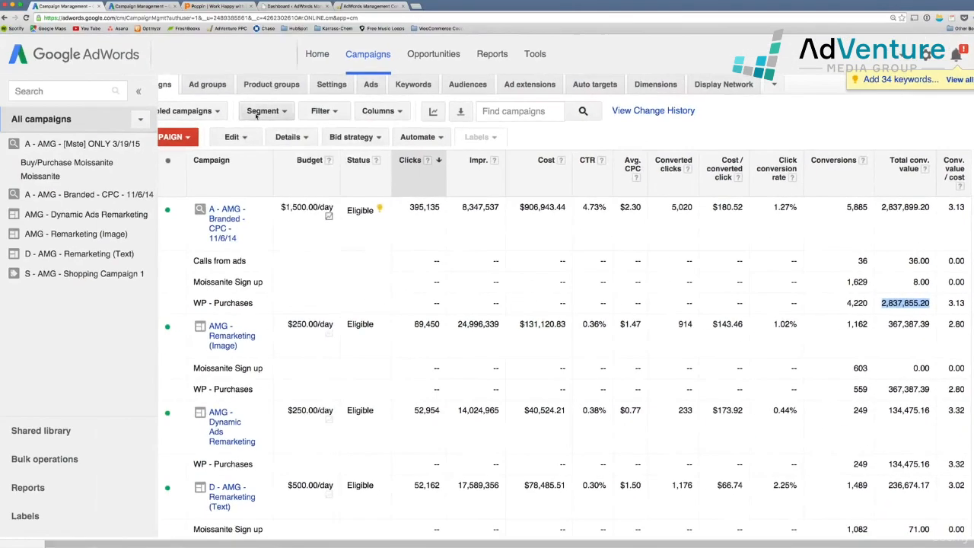
pyautogui.click(257, 113)
pyautogui.moveTo(271, 174)
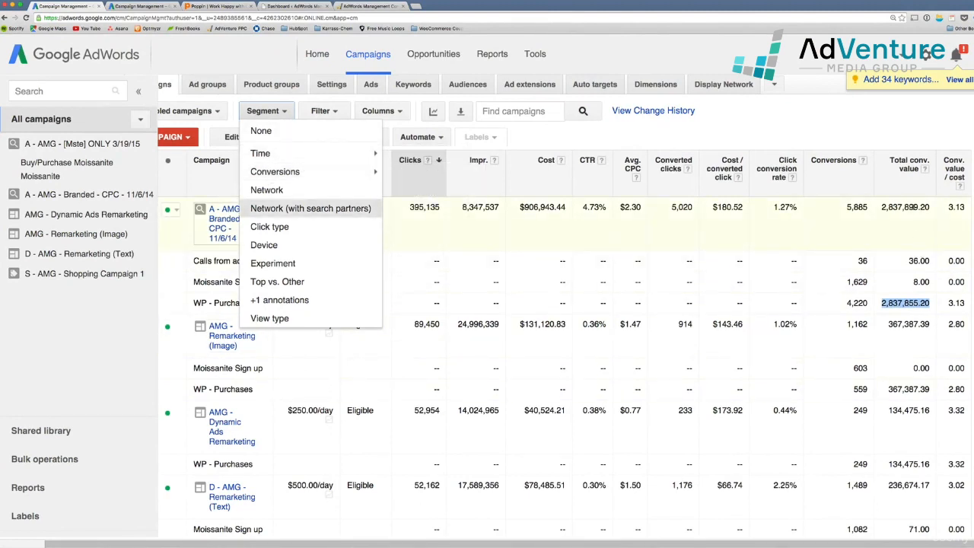
# Note the Branded campaign's 5,885 conversions and remove the conversion-name segmentation
pyautogui.click(842, 226)
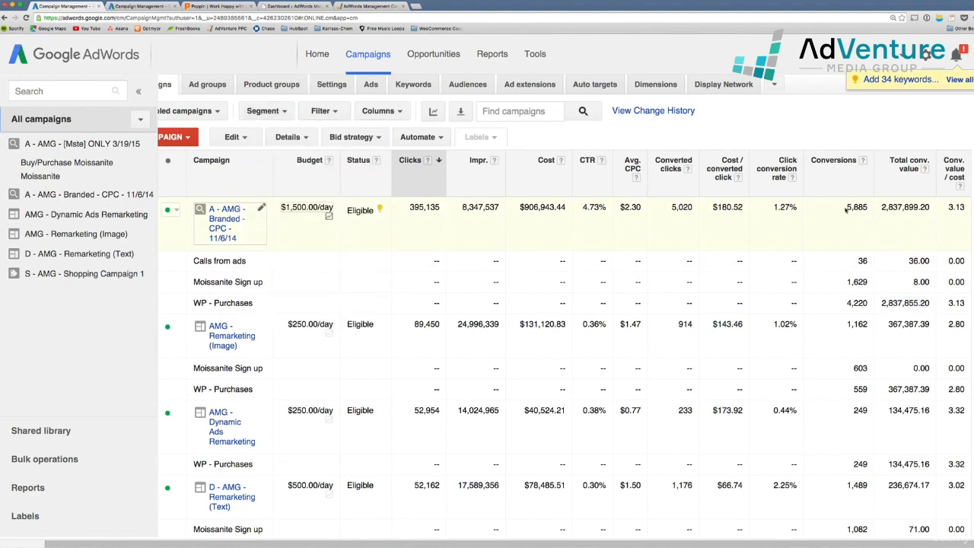
pyautogui.moveTo(845, 211); pyautogui.dragTo(867, 210)
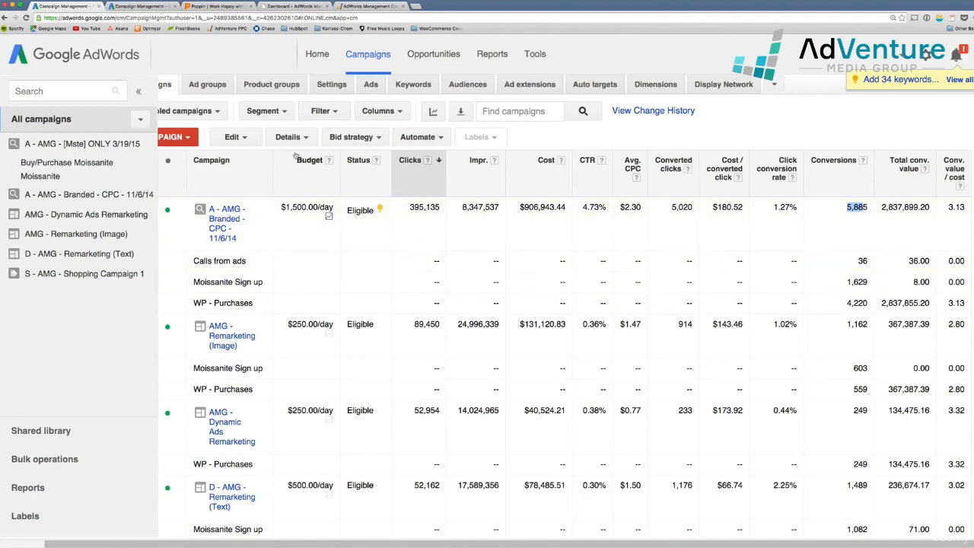
pyautogui.click(281, 115)
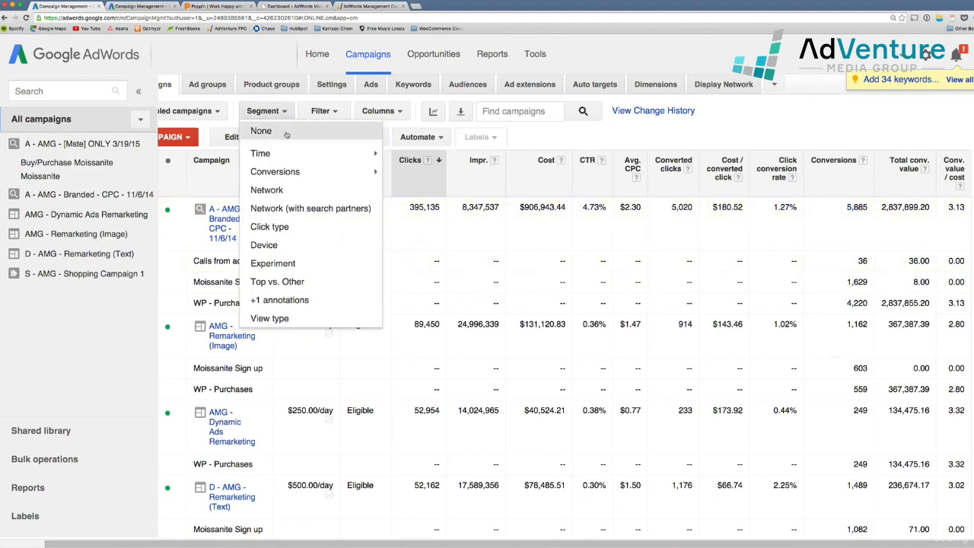
pyautogui.click(263, 131)
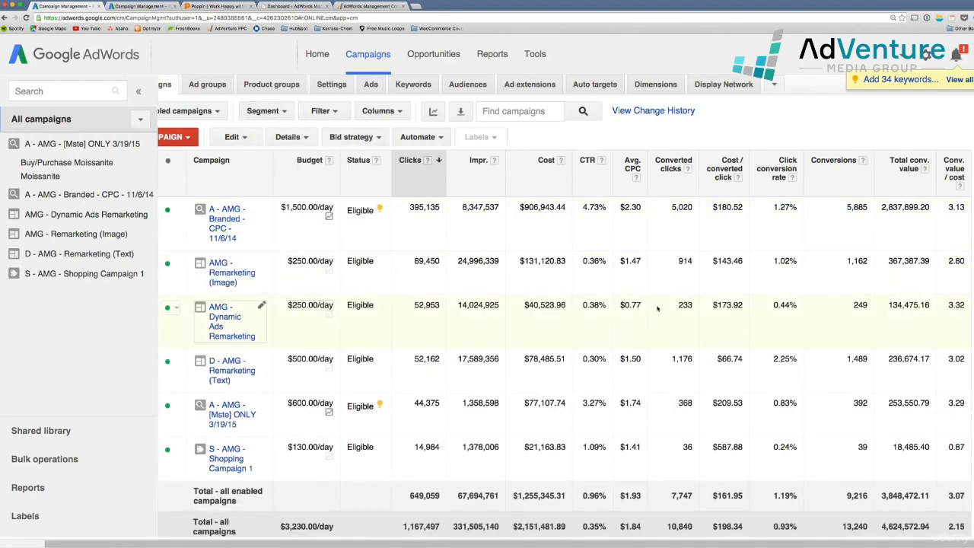
# Switch to the Poppin account's campaign list tab
pyautogui.hscroll(-2, 659, 308)
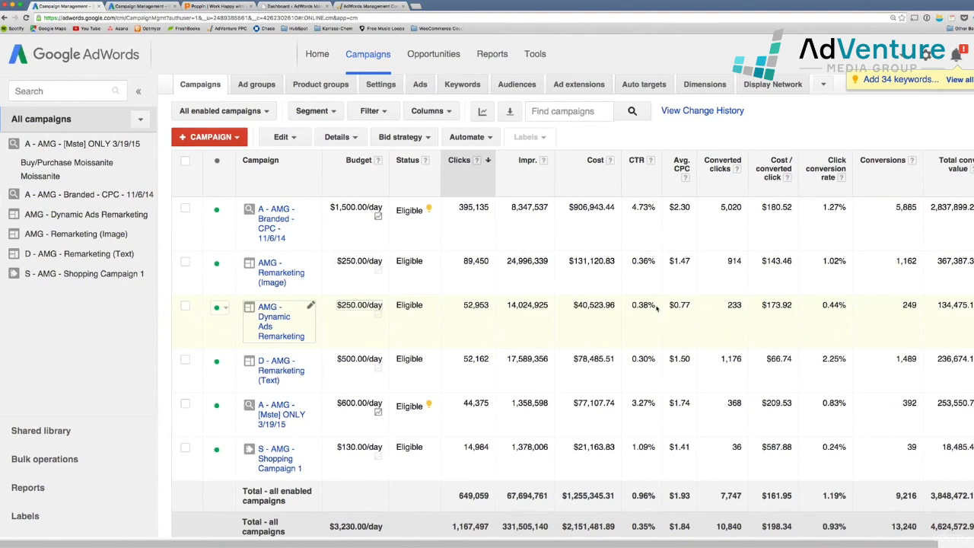
pyautogui.hscroll(2, 659, 308)
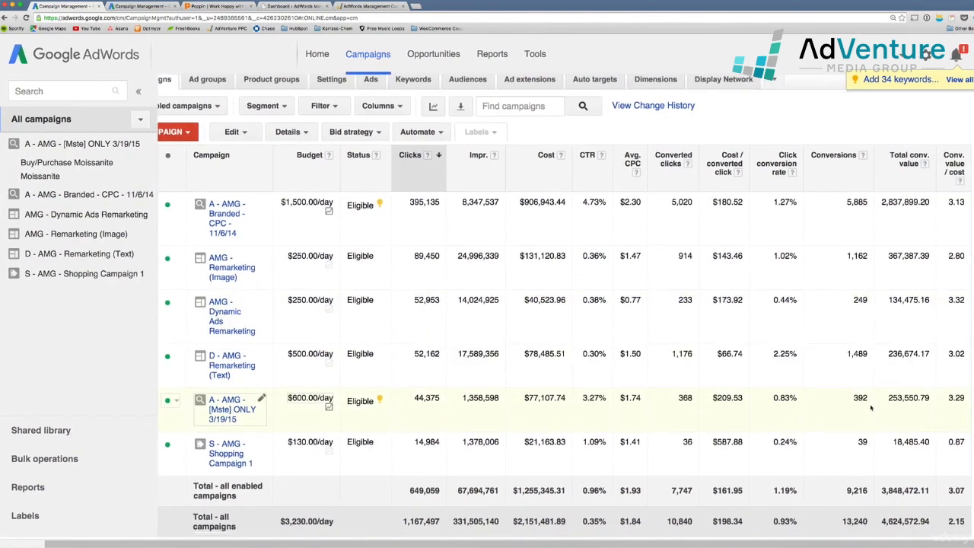
pyautogui.scroll(-1, 903, 420)
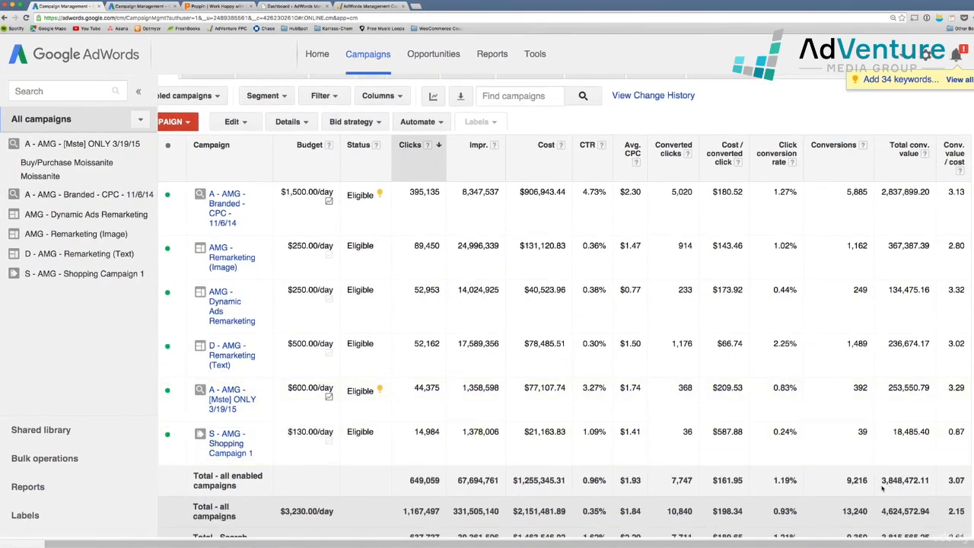
pyautogui.scroll(-1, 883, 487)
pyautogui.scroll(-1, 883, 489)
pyautogui.scroll(1, 883, 488)
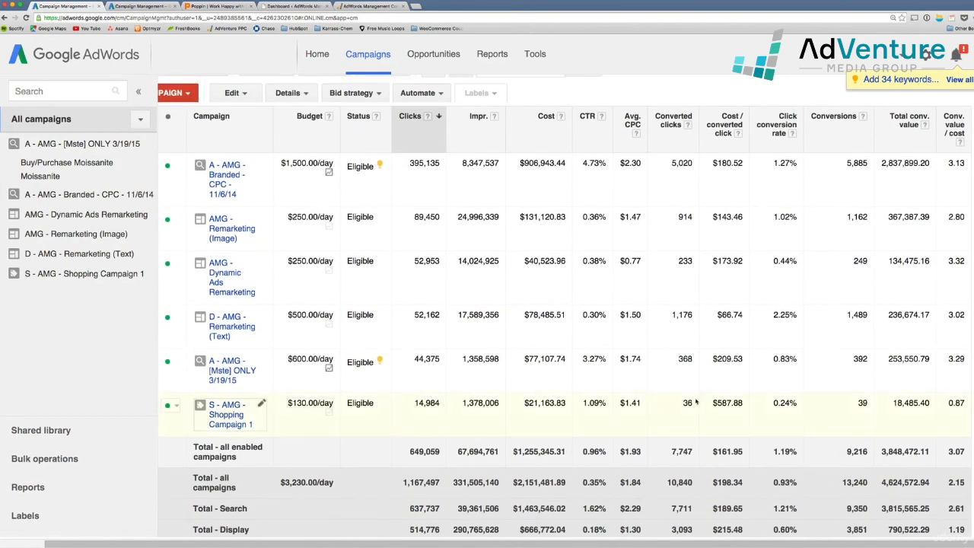
pyautogui.scroll(1, 695, 401)
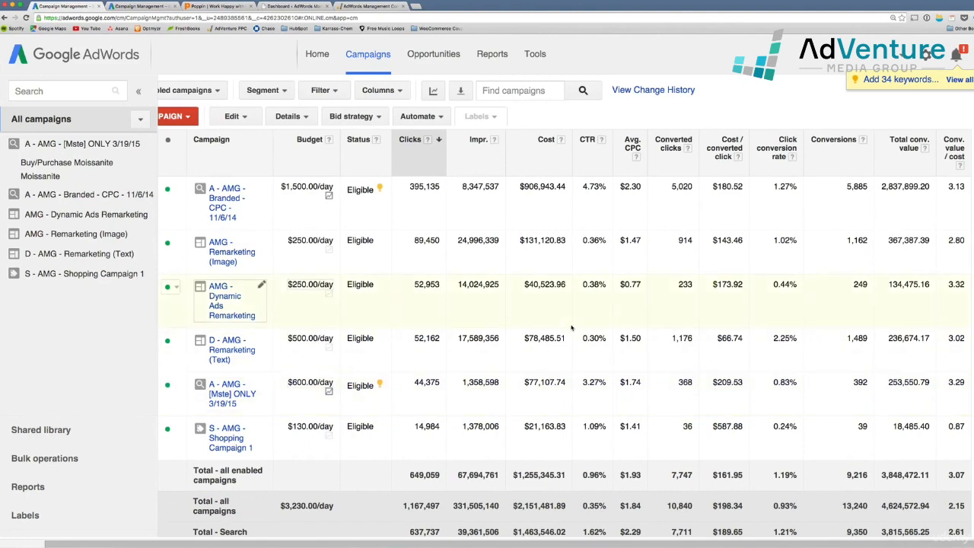
pyautogui.click(149, 6)
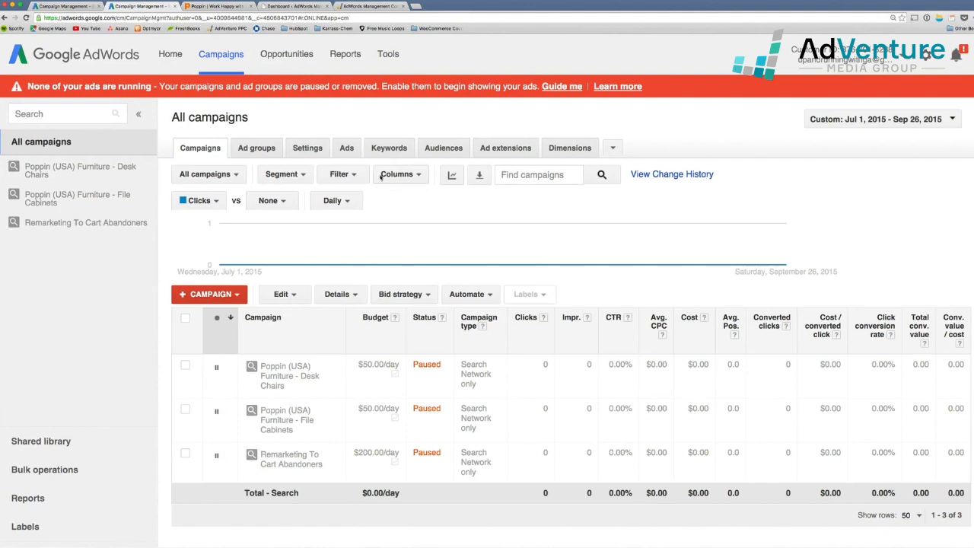
# Open the Tools menu from the Poppin account's campaigns page
pyautogui.scroll(-1, 544, 325)
pyautogui.moveTo(544, 323)
pyautogui.scroll(1, 544, 325)
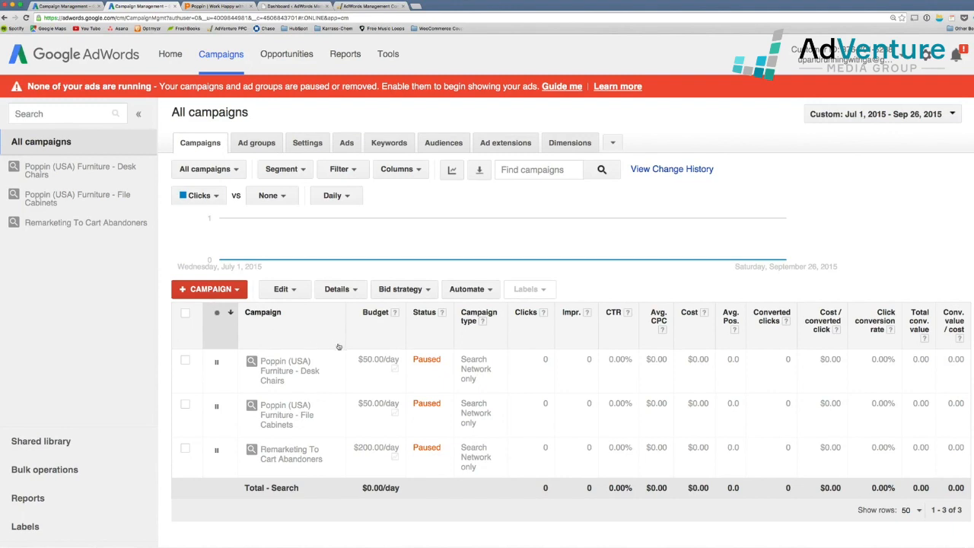
pyautogui.scroll(1, 344, 347)
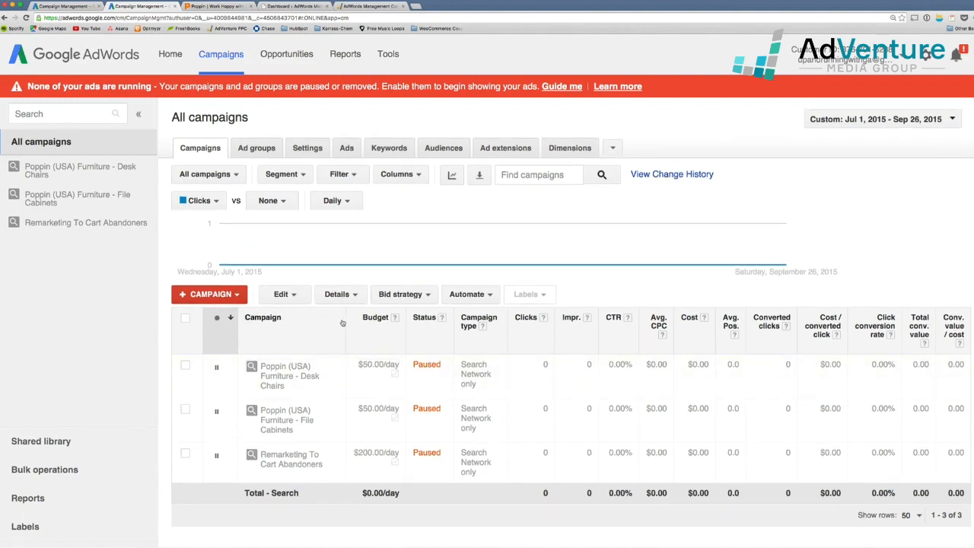
pyautogui.click(390, 55)
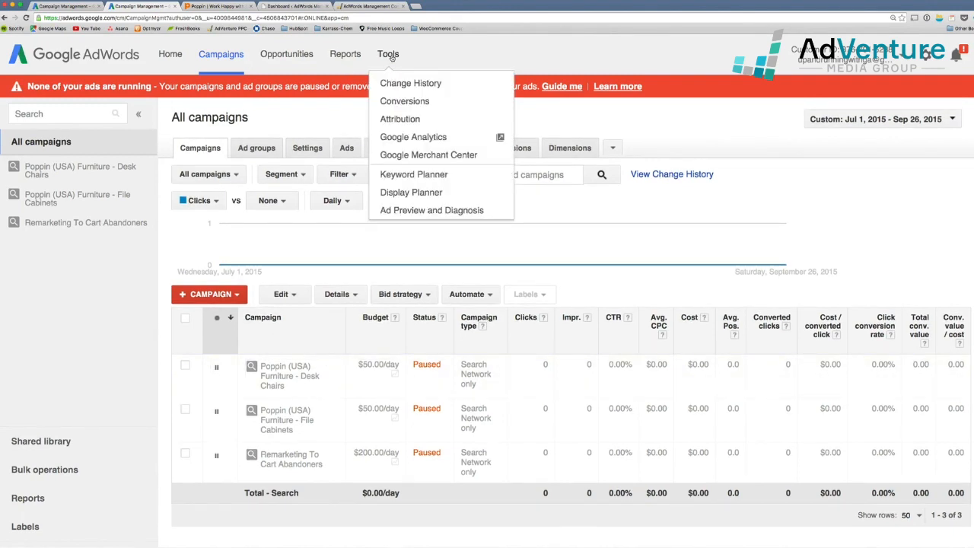
# Go to Tools > Conversions and start a new conversion action
pyautogui.click(406, 101)
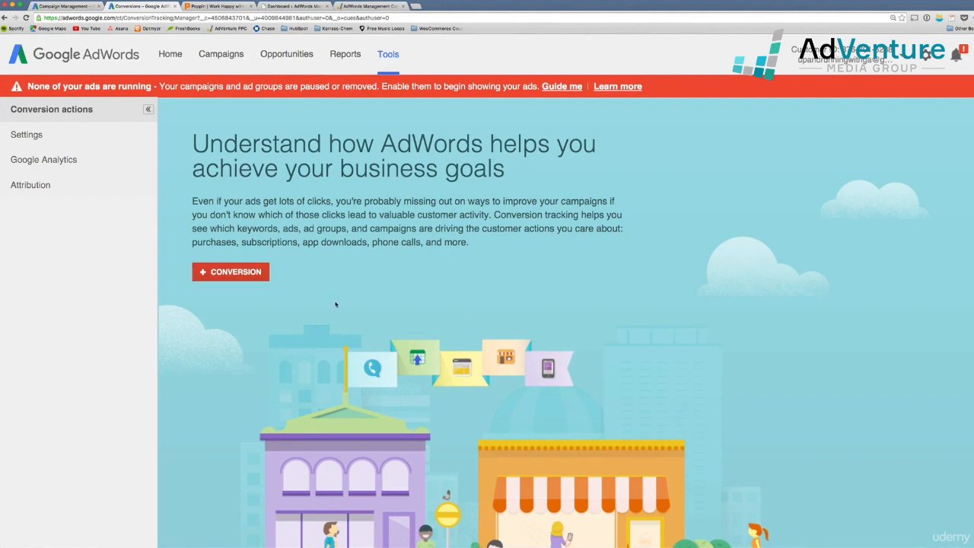
pyautogui.click(235, 279)
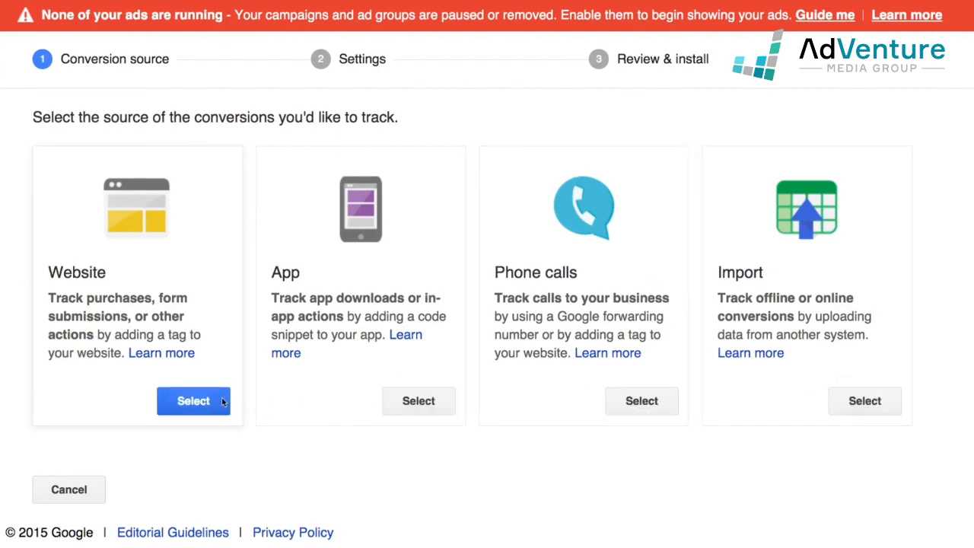
# Choose Website as the conversion source and name it 'Contact Us Form Submission'
pyautogui.click(197, 412)
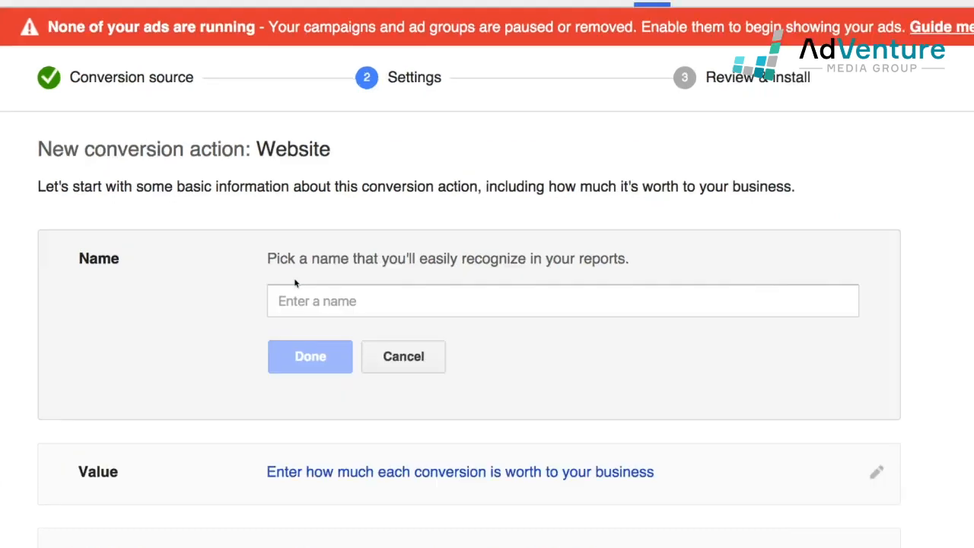
pyautogui.click(288, 248)
pyautogui.click(333, 295)
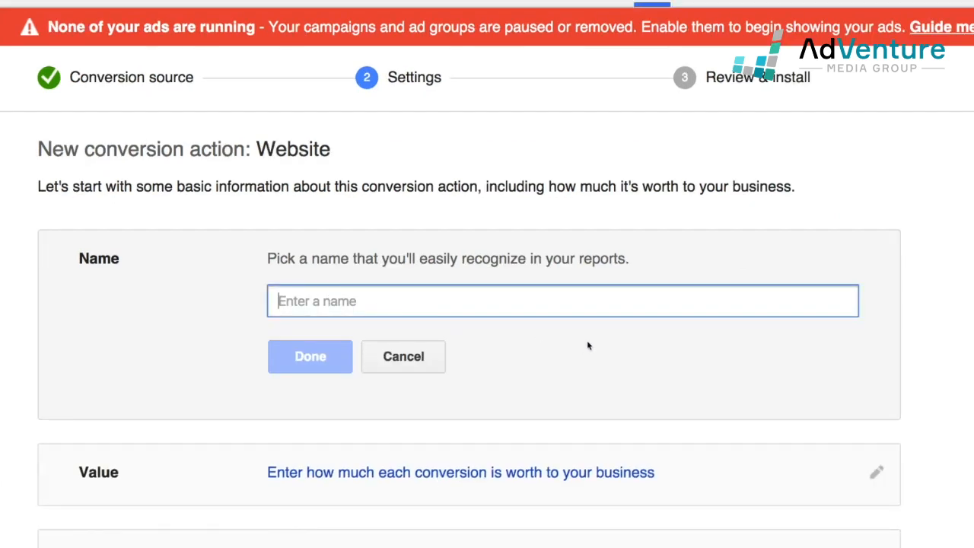
pyautogui.write('Form Submissions')
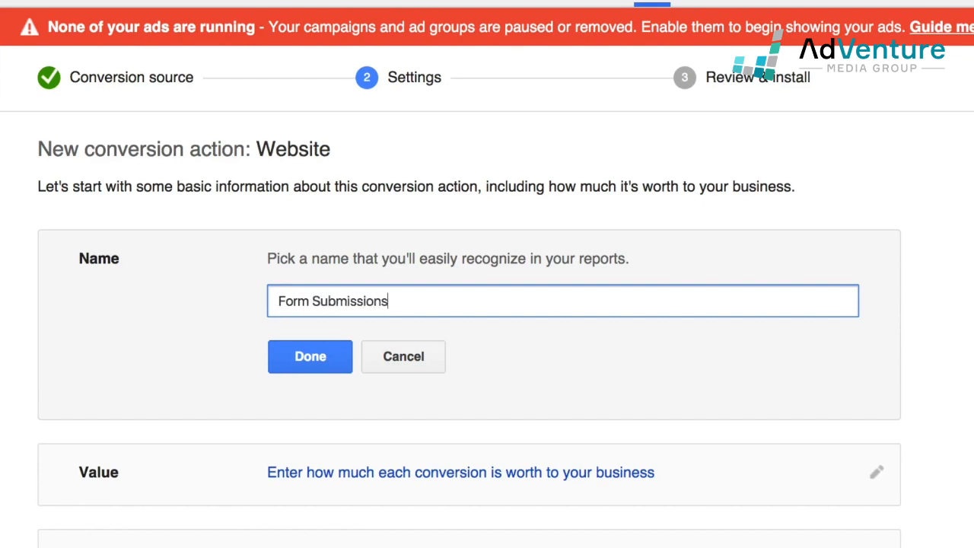
pyautogui.press('BackSpace')
pyautogui.click(278, 301)
pyautogui.write('Contact Us')
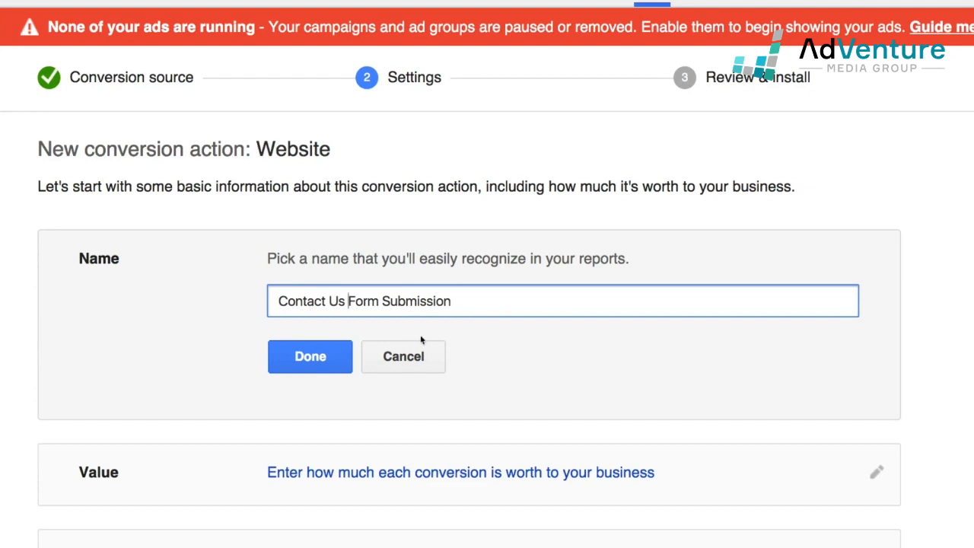
pyautogui.click(465, 305)
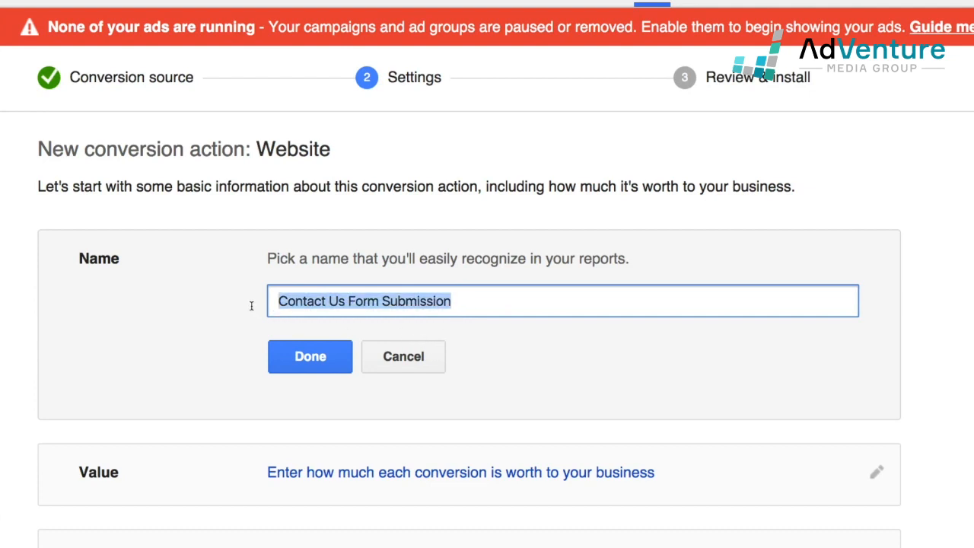
pyautogui.hotkey('ctrl', 'a')
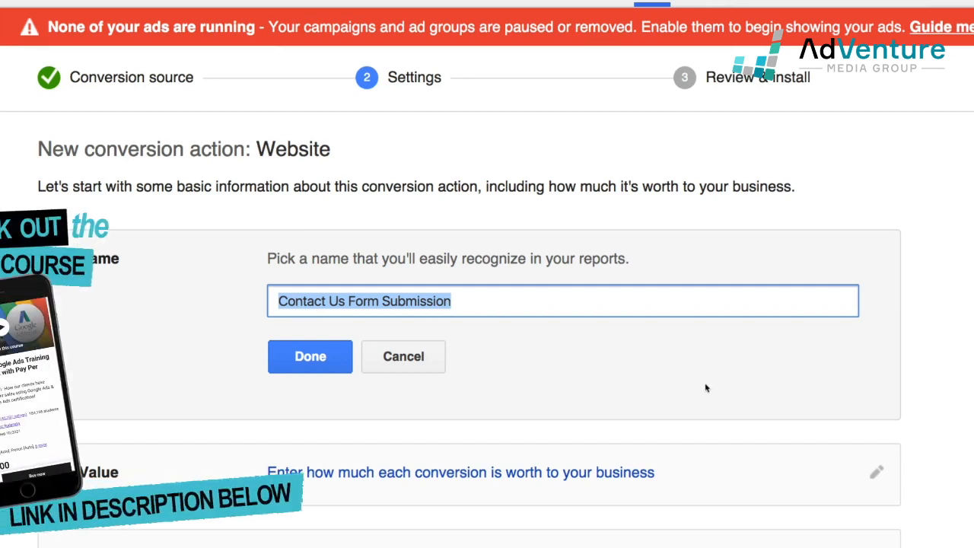
pyautogui.scroll(-1, 705, 389)
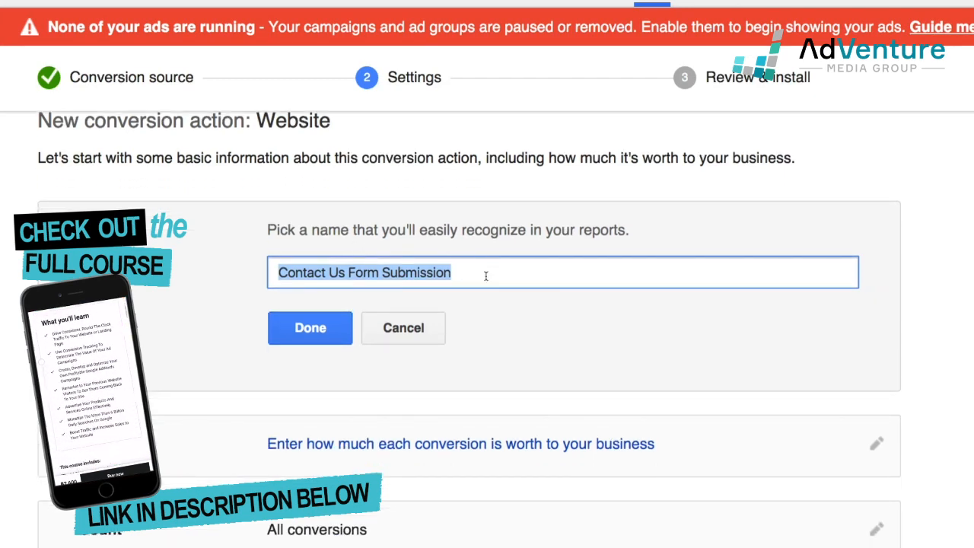
# Save the conversion name 'Contact Us Form Submission'
pyautogui.click(488, 277)
pyautogui.moveTo(488, 278); pyautogui.dragTo(278, 274)
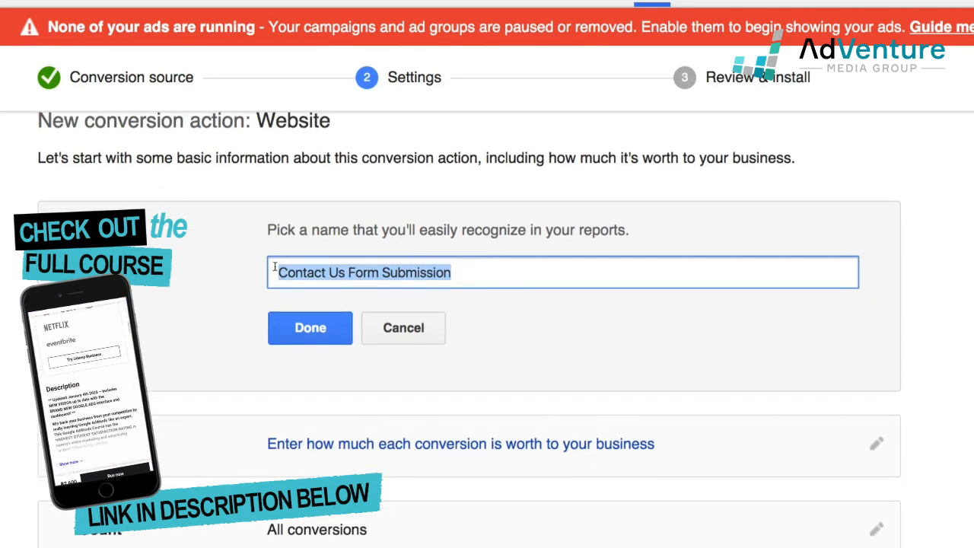
pyautogui.click(316, 334)
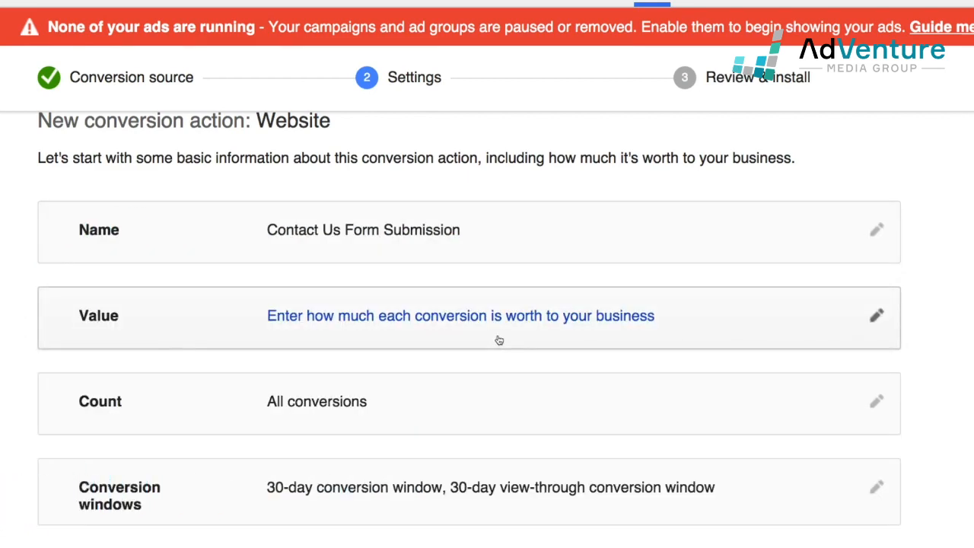
# Set the conversion Value to Don't assign a value, so no value is tracked
pyautogui.click(875, 319)
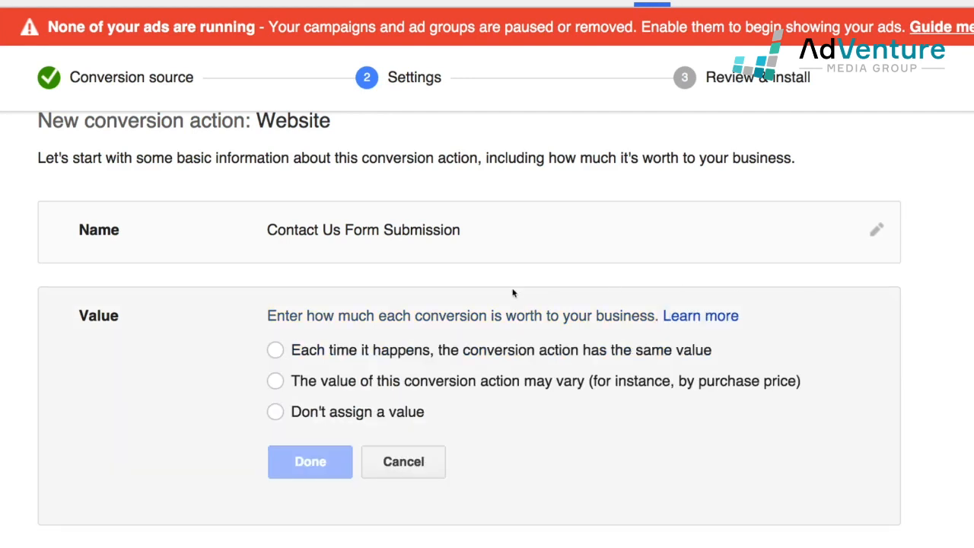
pyautogui.click(275, 350)
pyautogui.doubleClick(470, 386)
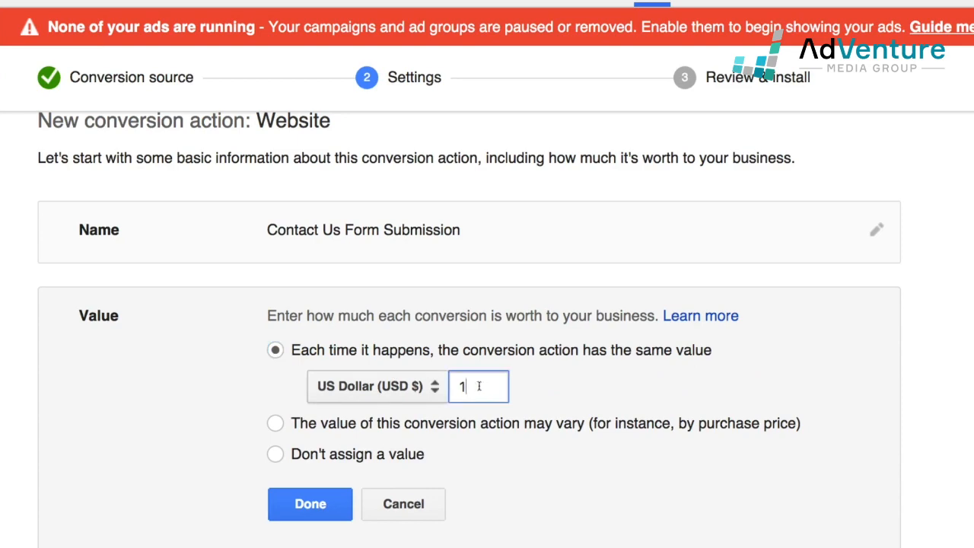
pyautogui.scroll(-3, 274, 366)
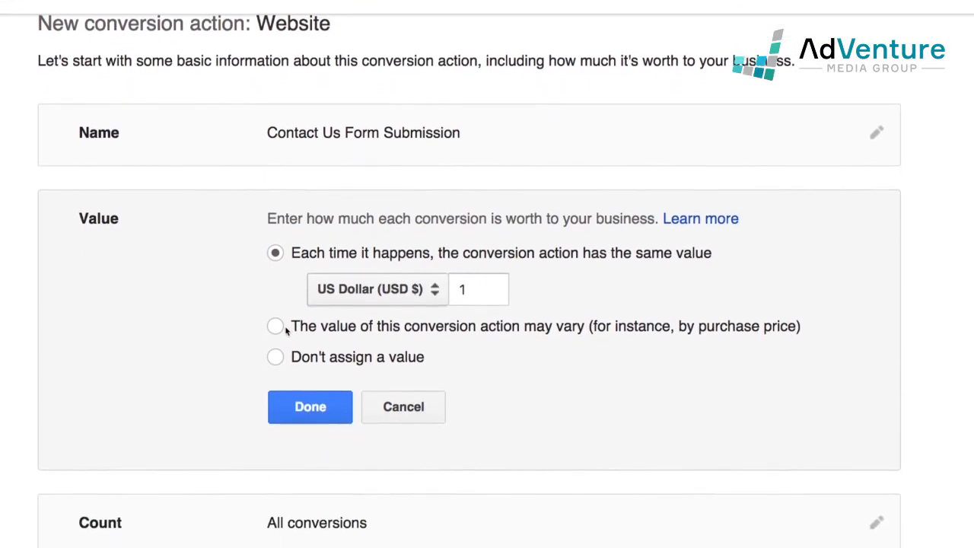
pyautogui.click(276, 299)
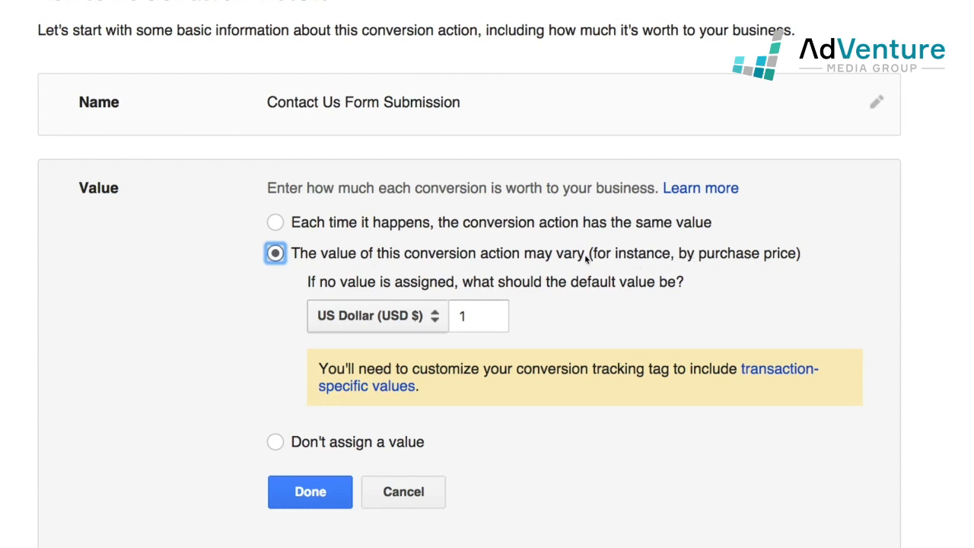
pyautogui.click(277, 442)
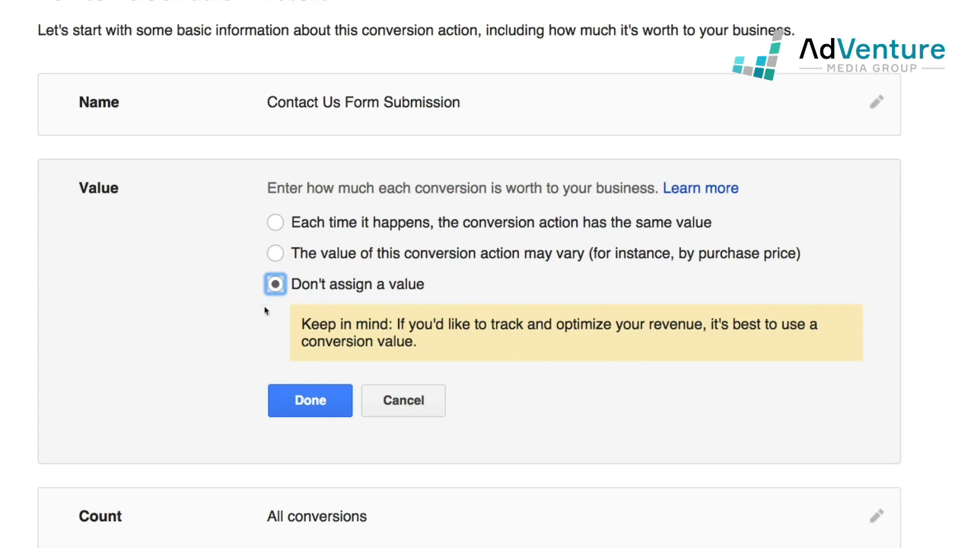
pyautogui.click(272, 395)
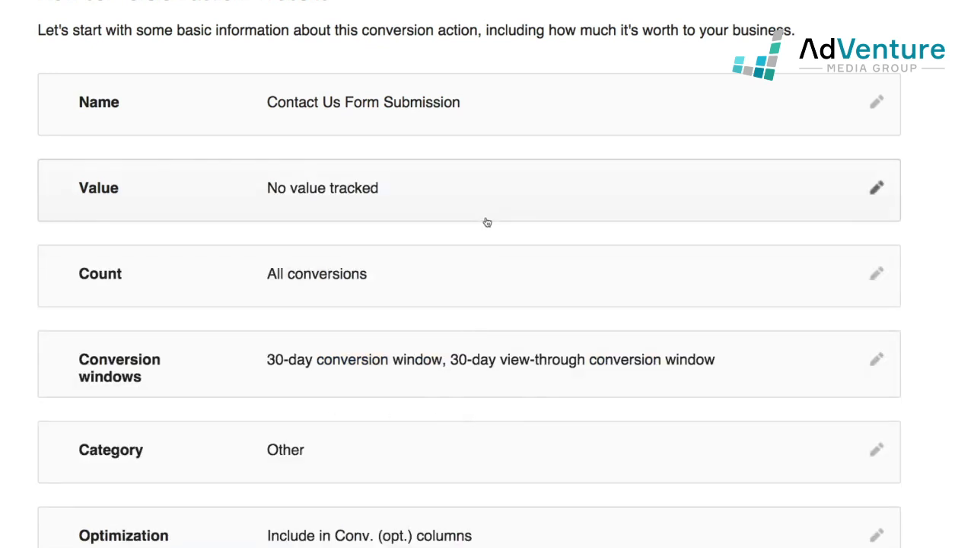
# Open the conversion's Count setting to show the All and Unique counting options
pyautogui.scroll(-1, 487, 219)
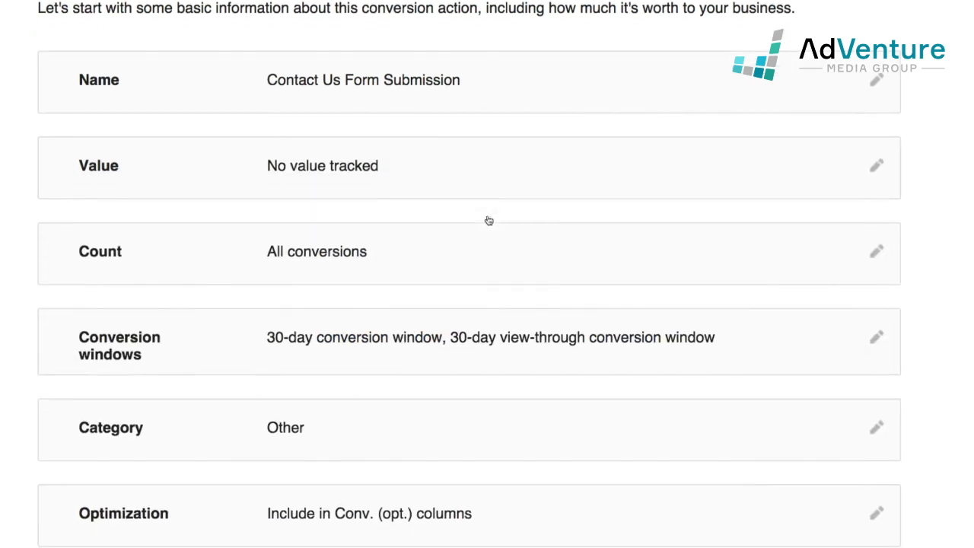
pyautogui.click(876, 254)
pyautogui.scroll(-1, 868, 259)
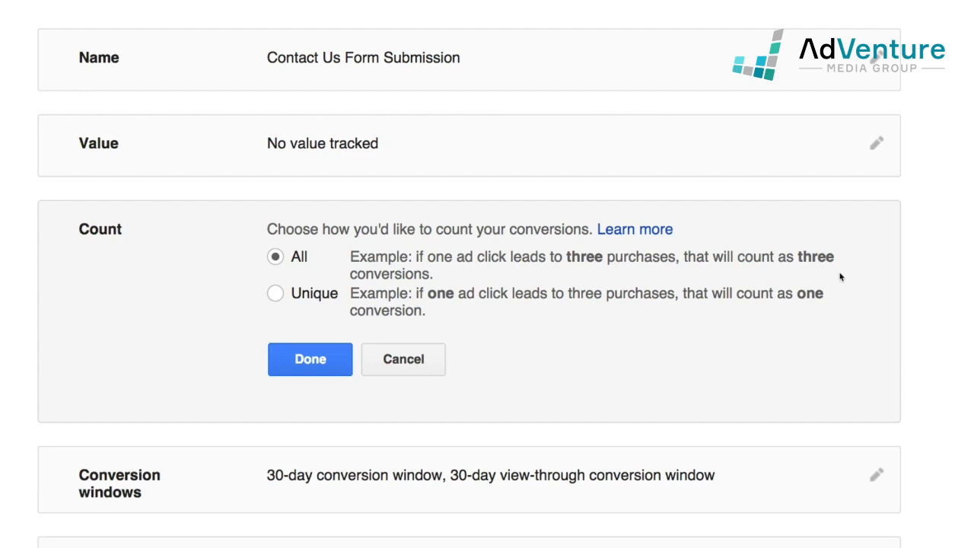
# Compare All and Unique counting, then save the Count setting as Unique conversions
pyautogui.click(285, 304)
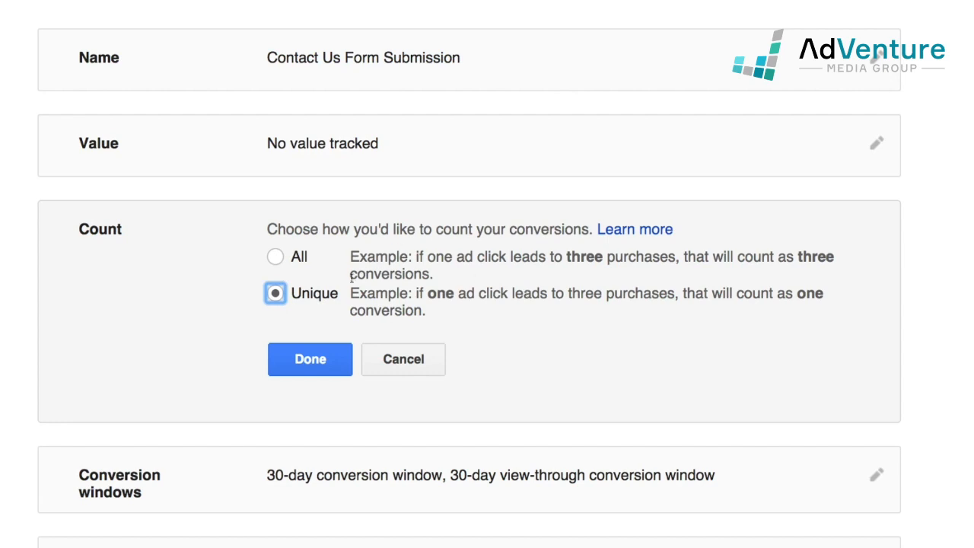
pyautogui.click(281, 259)
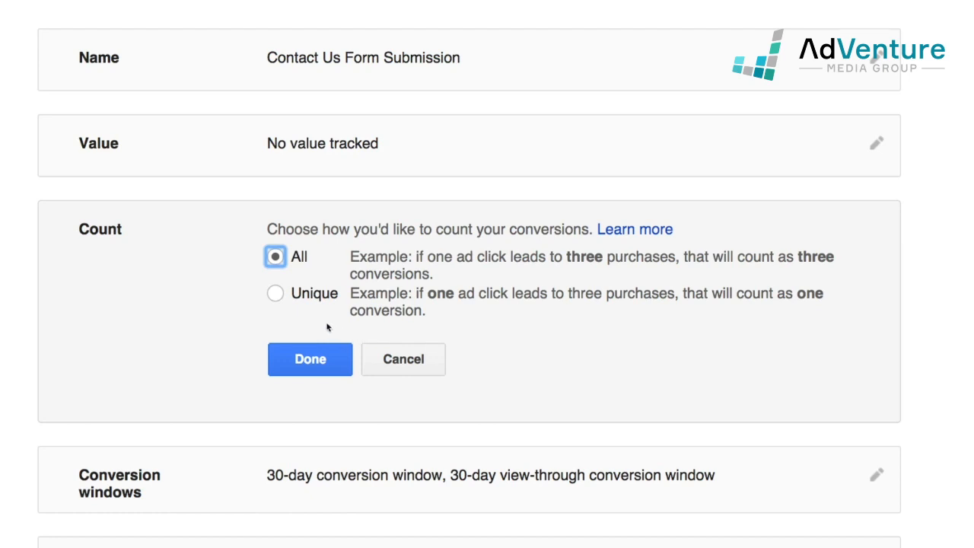
pyautogui.click(278, 295)
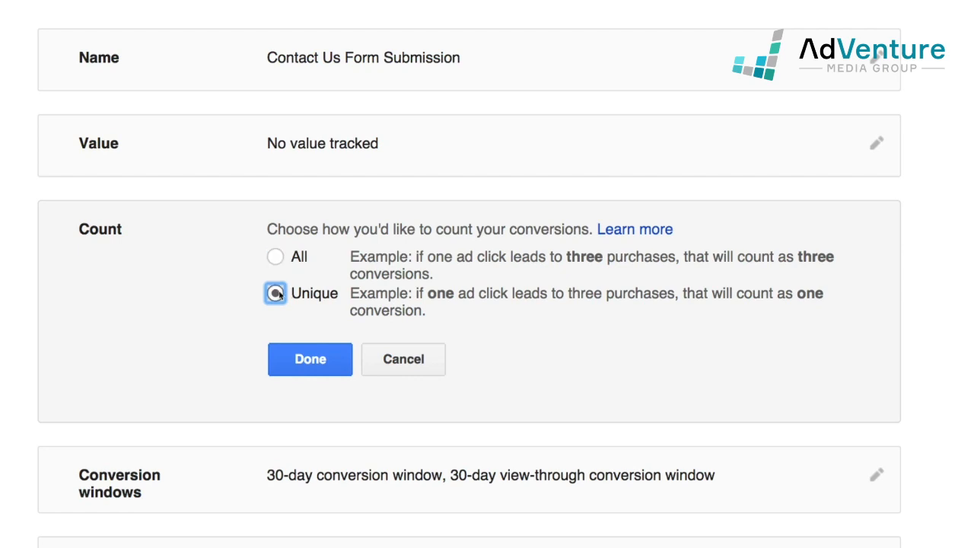
pyautogui.click(311, 363)
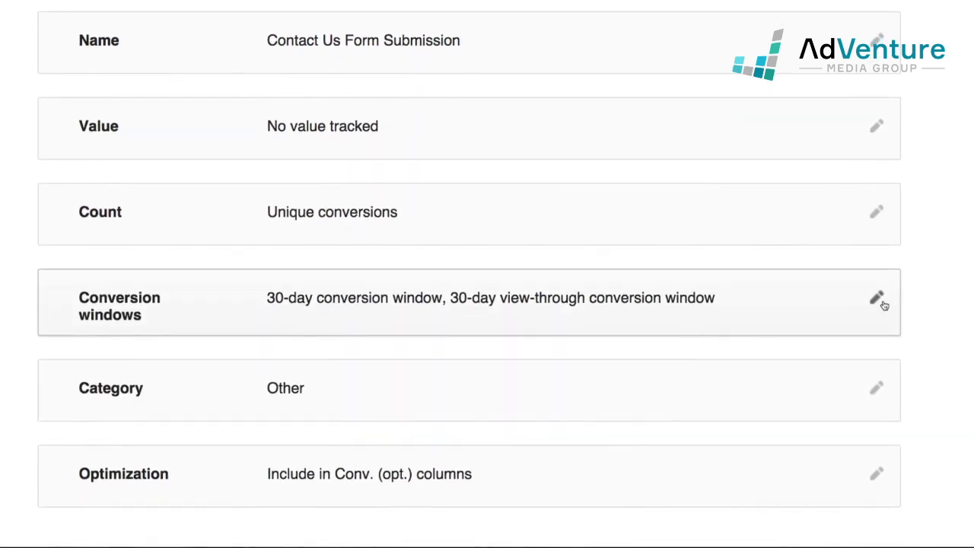
# Expand the Conversion windows editor showing 30-day click and view-through windows
pyautogui.click(876, 298)
pyautogui.scroll(-3, 865, 300)
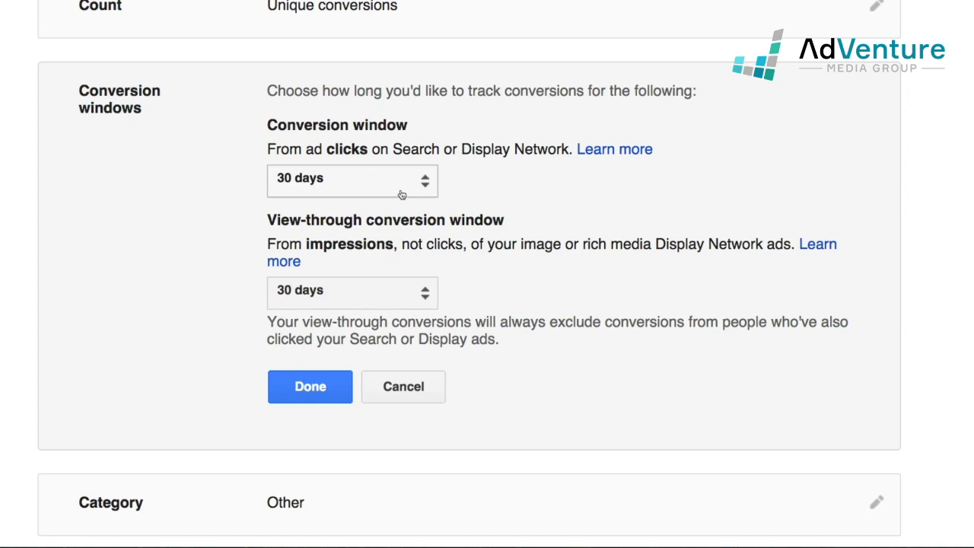
# Review the click conversion window lengths, keep it at 30 days, and confirm
pyautogui.click(408, 195)
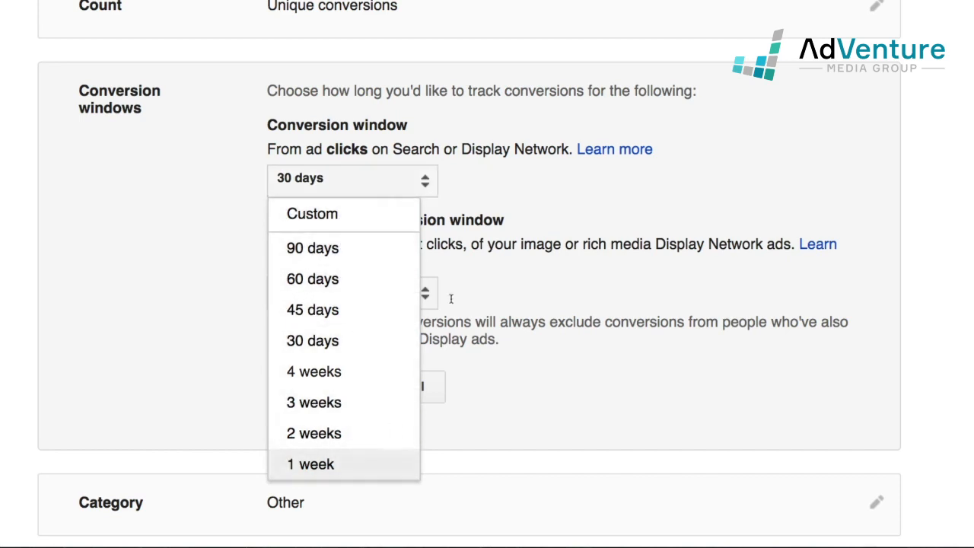
pyautogui.click(579, 206)
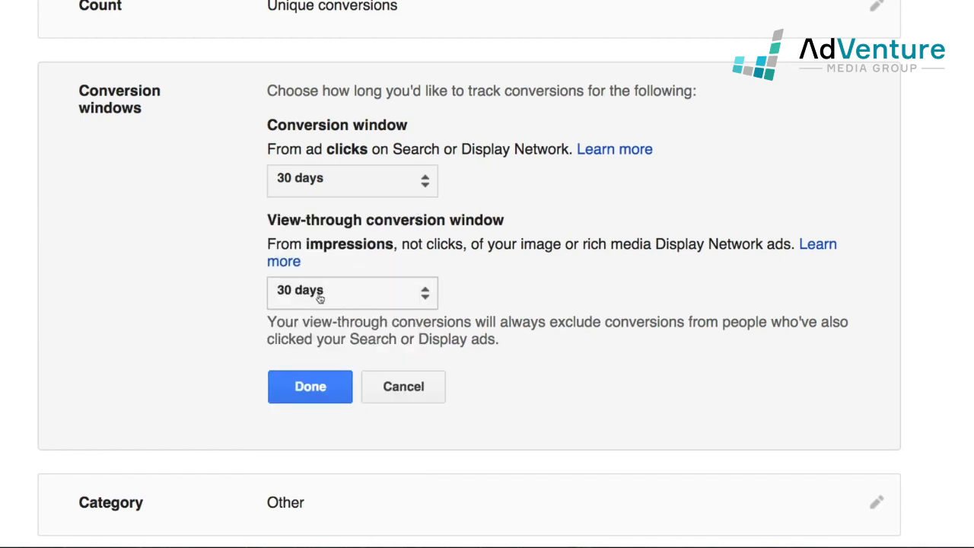
pyautogui.scroll(-1, 322, 298)
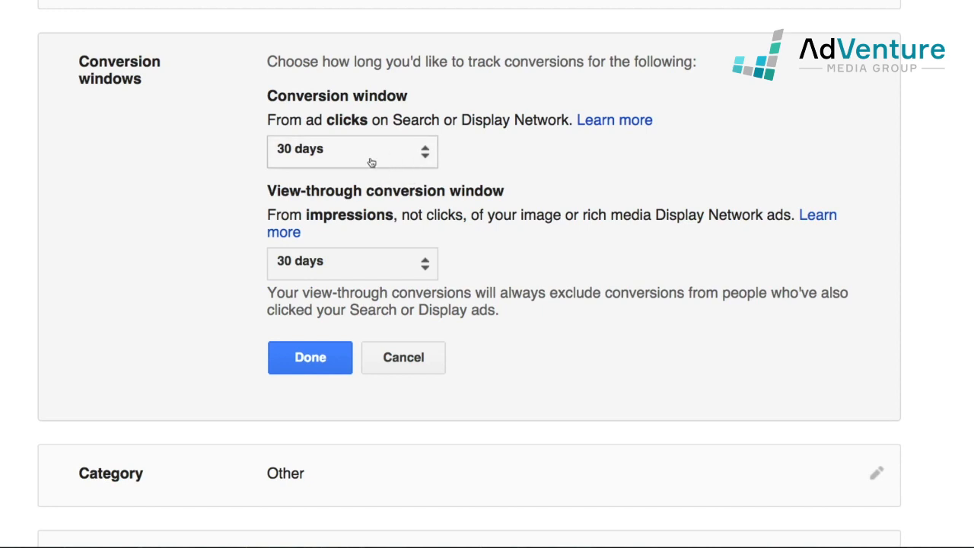
pyautogui.click(326, 357)
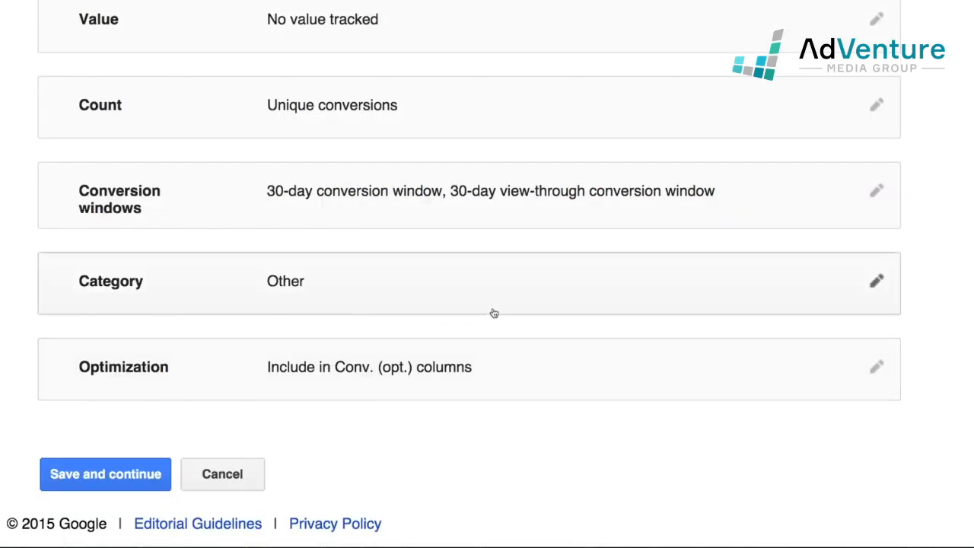
# Change the conversion category from Other to Lead and confirm it
pyautogui.click(875, 281)
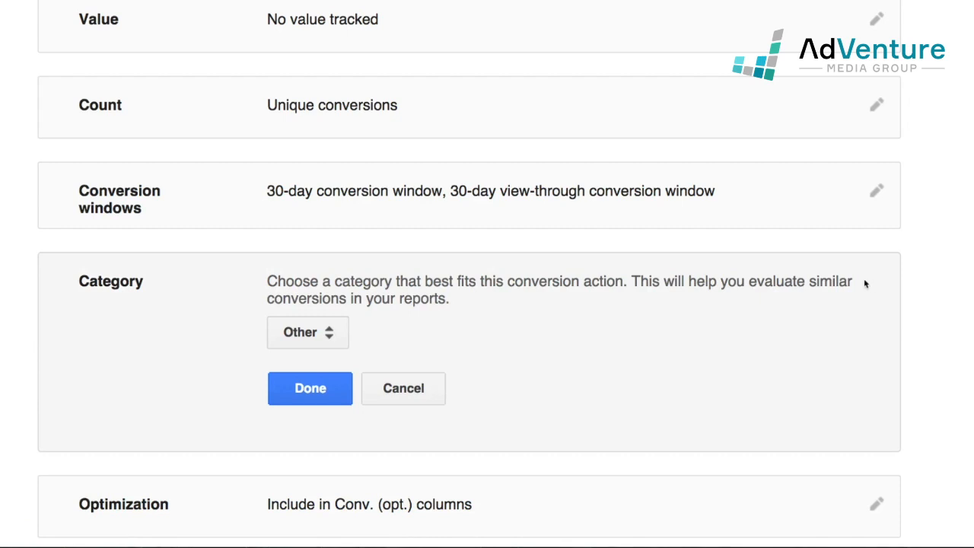
pyautogui.scroll(-1, 824, 302)
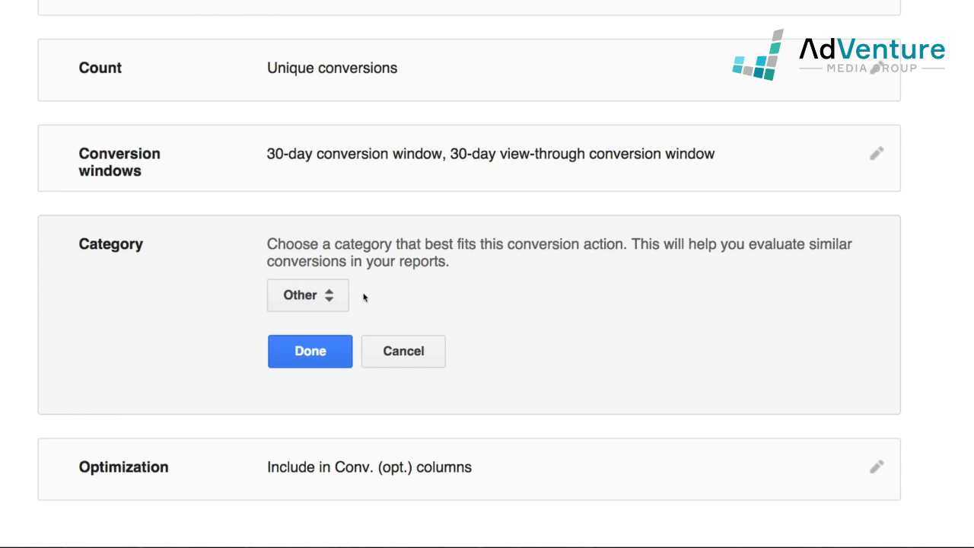
pyautogui.click(314, 300)
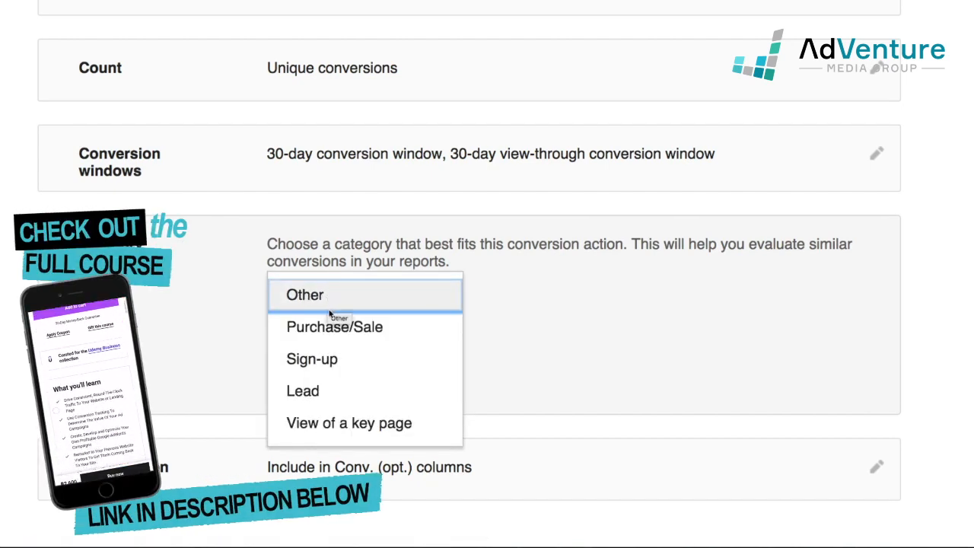
pyautogui.click(350, 395)
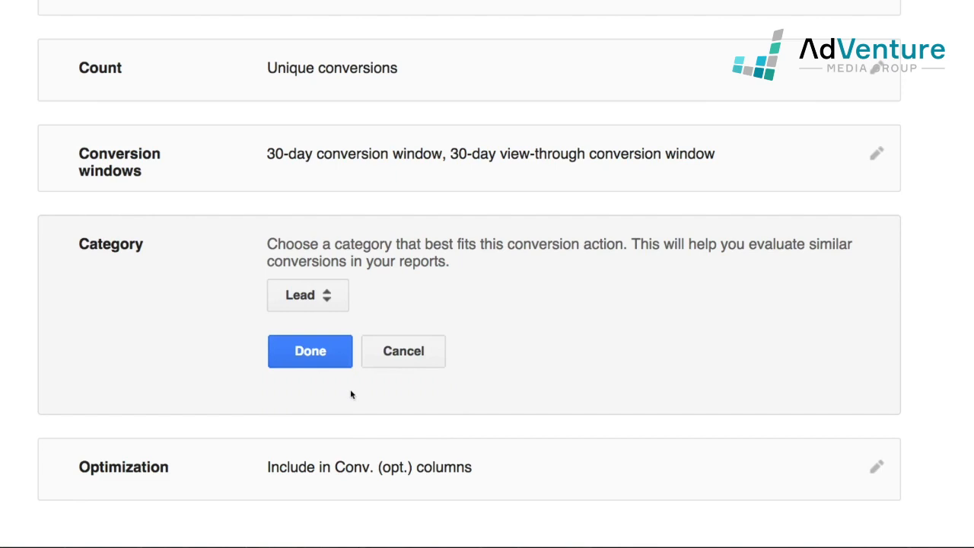
pyautogui.click(319, 350)
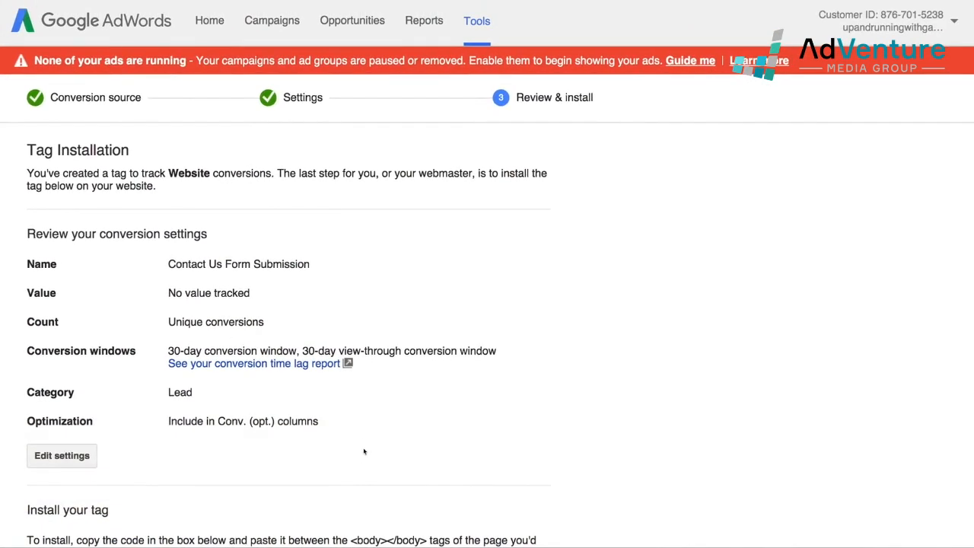
# Enlarge the Contact Us Form Submission tag code box and select all its code
pyautogui.scroll(-3, 366, 449)
pyautogui.scroll(5, 523, 424)
pyautogui.scroll(-2, 107, 321)
pyautogui.scroll(2, 162, 303)
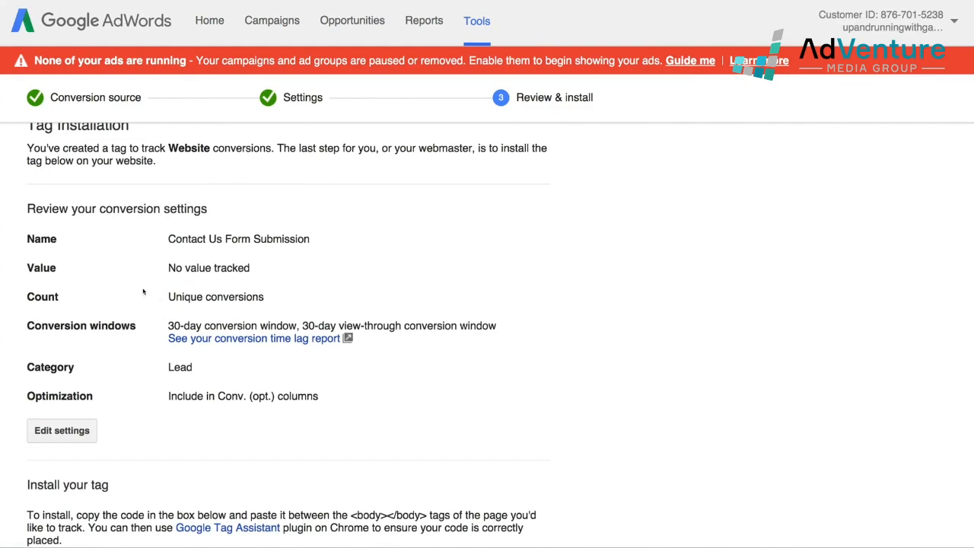
pyautogui.scroll(-6, 355, 344)
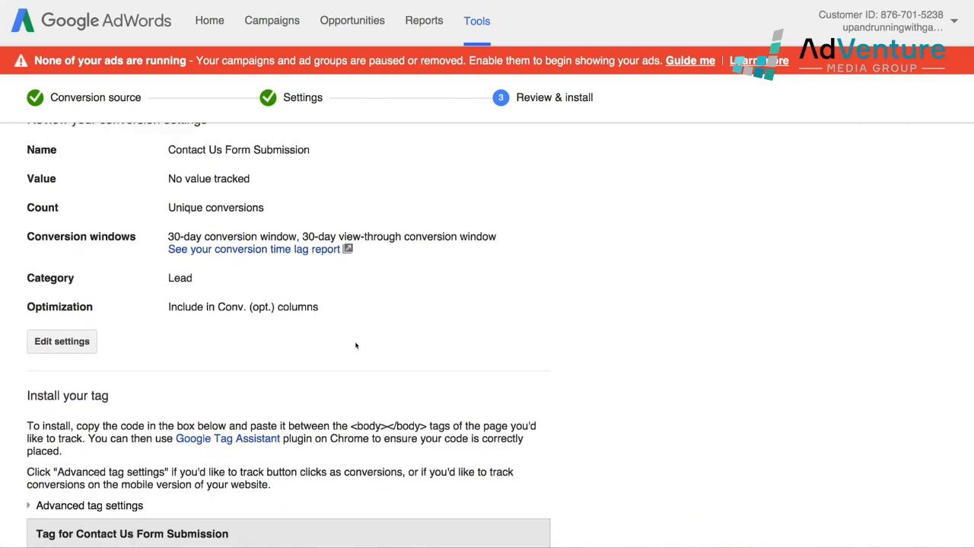
pyautogui.scroll(-2, 638, 380)
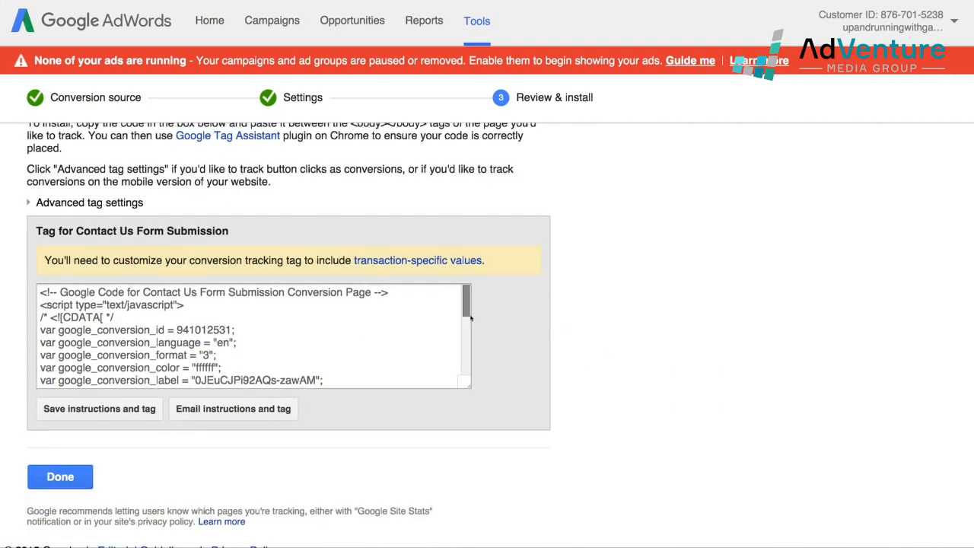
pyautogui.moveTo(470, 388); pyautogui.dragTo(546, 500)
pyautogui.scroll(-1, 652, 346)
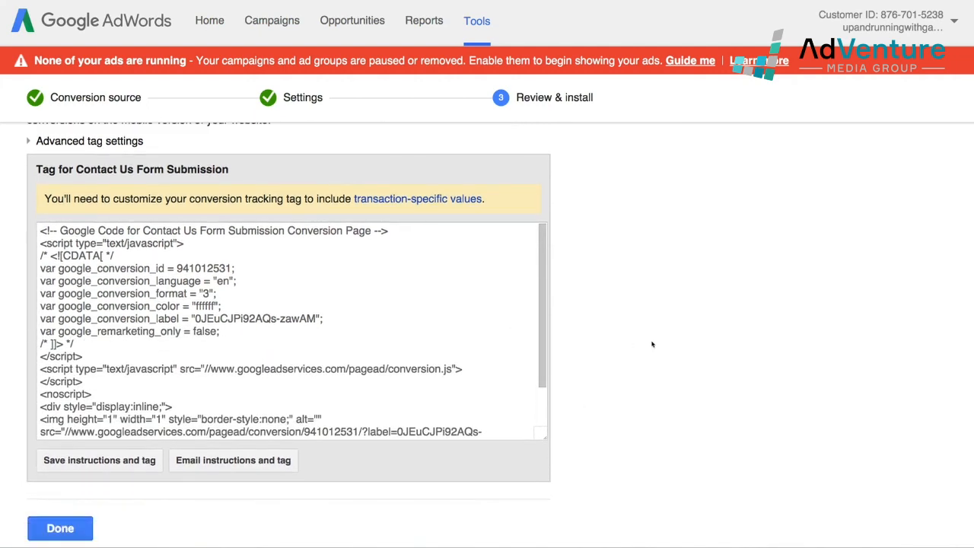
pyautogui.moveTo(539, 287)
pyautogui.mouseDown()
pyautogui.moveTo(545, 357)
pyautogui.moveTo(543, 276)
pyautogui.mouseUp()
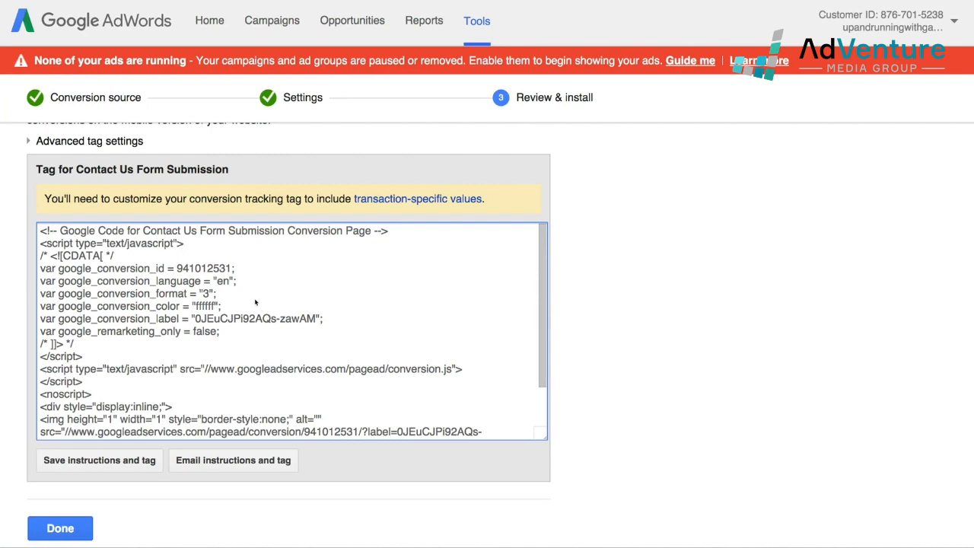
pyautogui.click(276, 318)
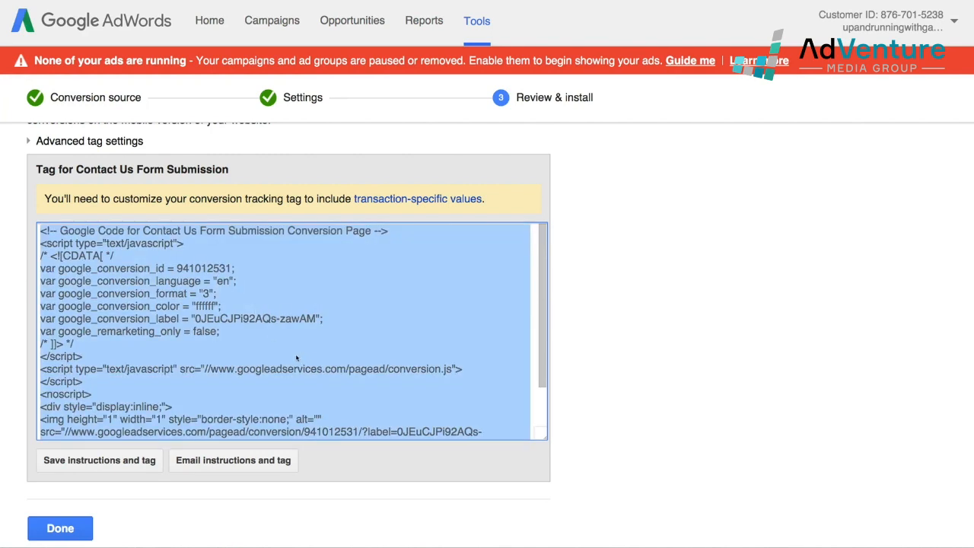
pyautogui.scroll(-1, 197, 419)
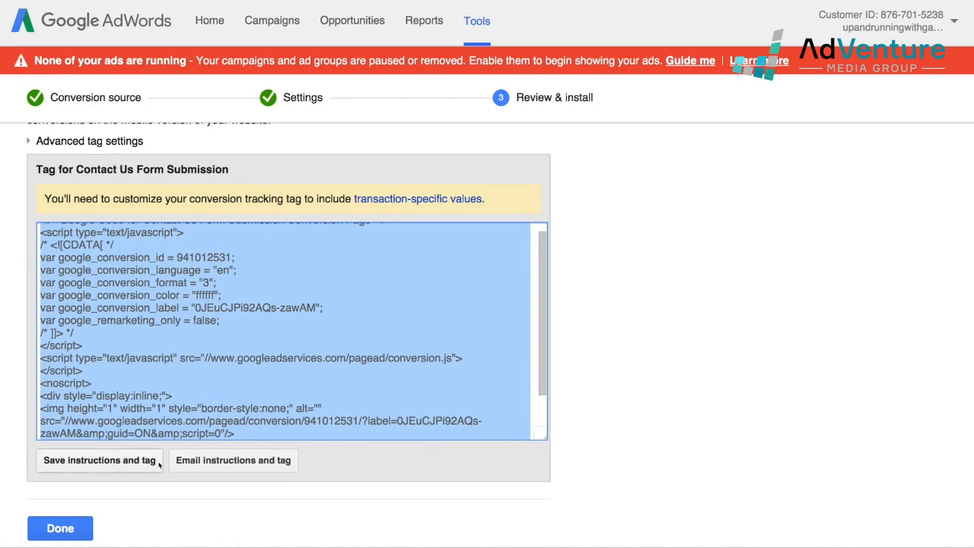
# Skip emailing the tag, download the instructions and tag as a file, and finish the conversion action
pyautogui.click(279, 462)
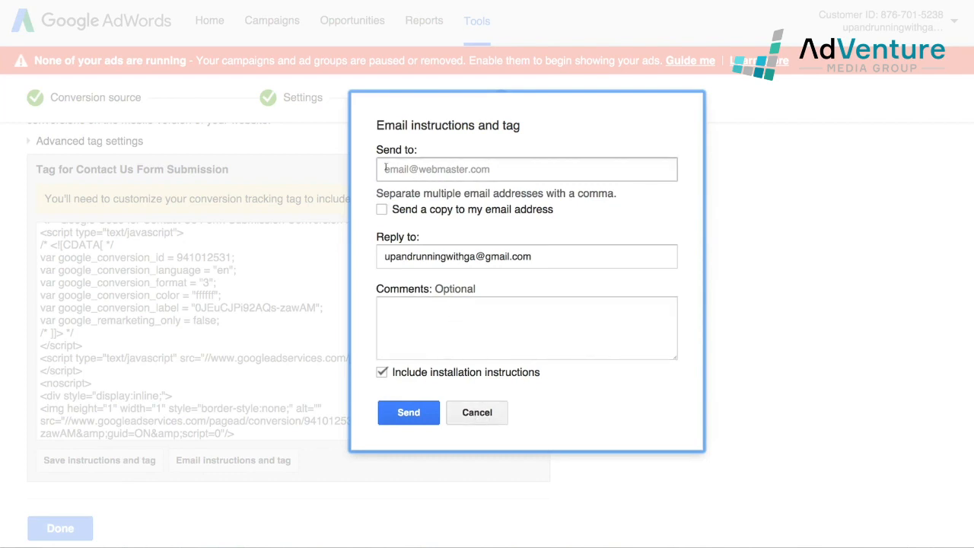
pyautogui.click(470, 413)
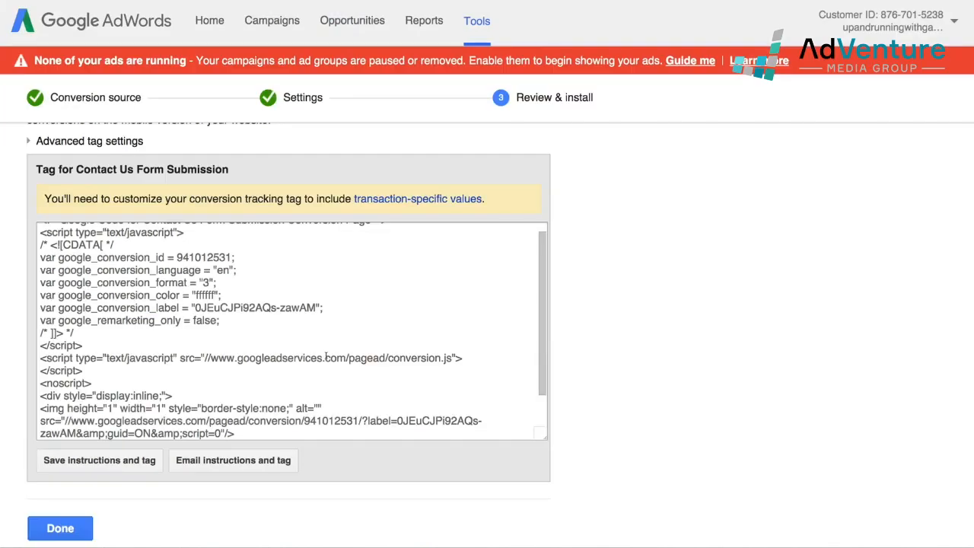
pyautogui.click(122, 461)
pyautogui.scroll(-2, 300, 441)
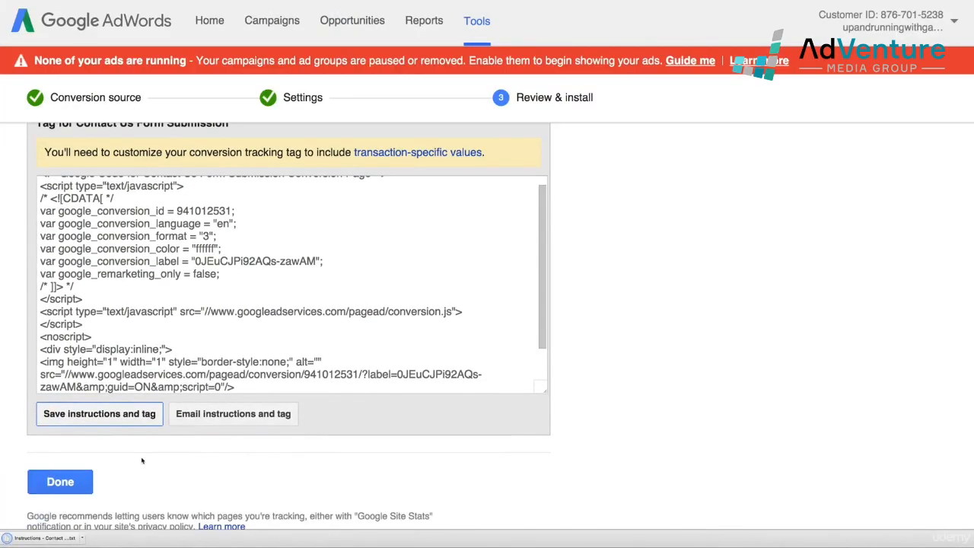
pyautogui.scroll(-2, 206, 491)
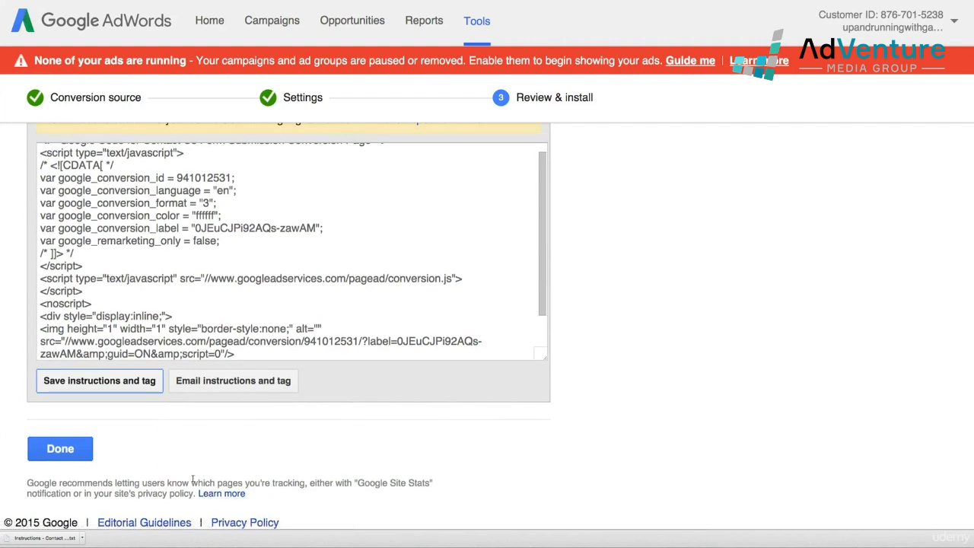
pyautogui.click(60, 460)
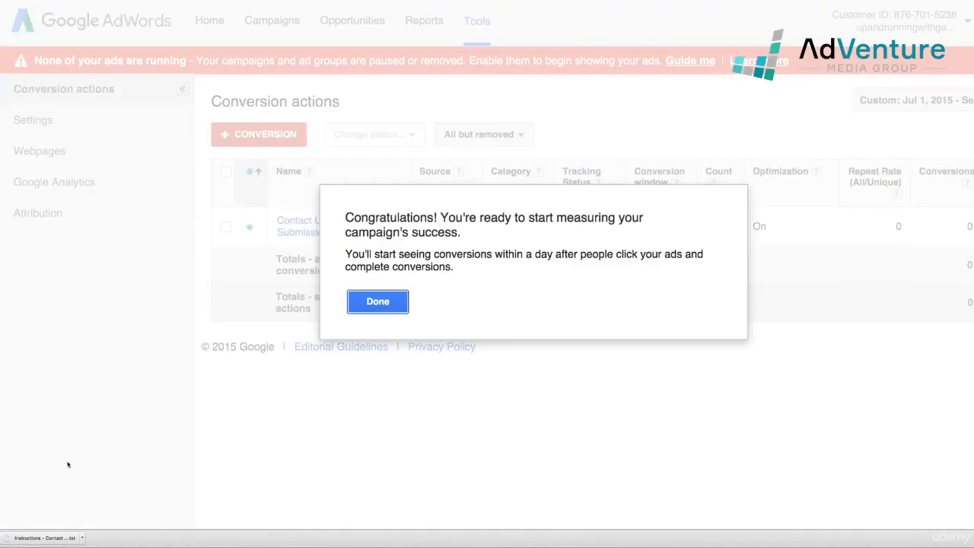
pyautogui.click(398, 306)
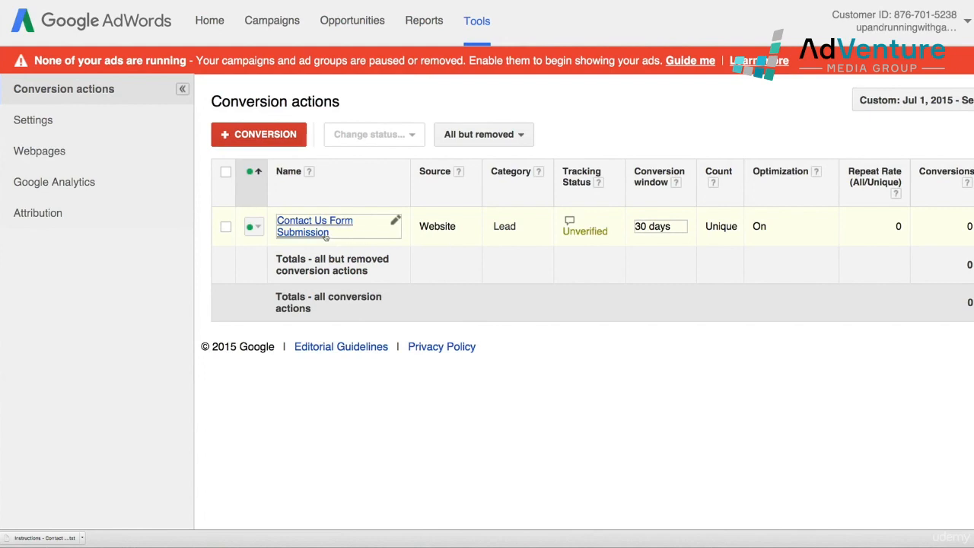
pyautogui.moveTo(461, 228); pyautogui.dragTo(418, 227)
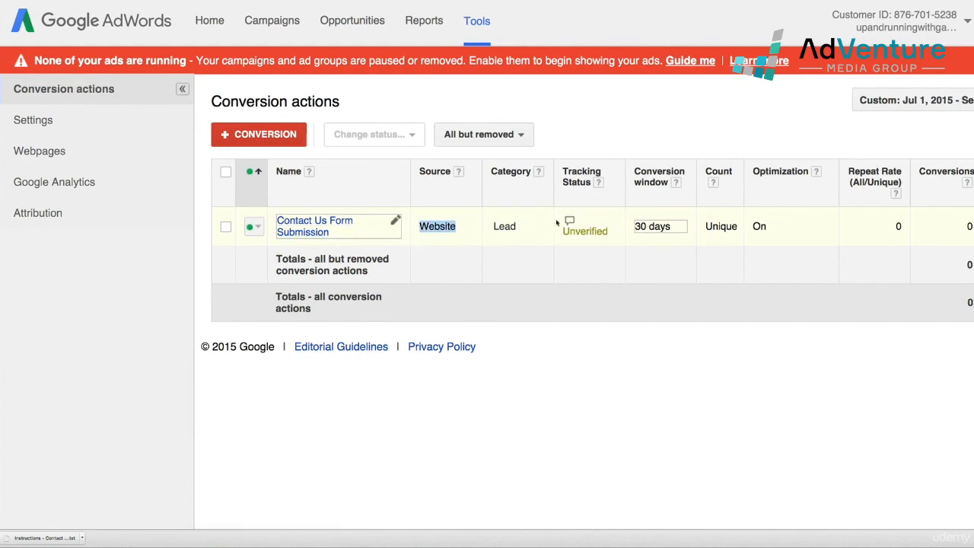
pyautogui.doubleClick(608, 232)
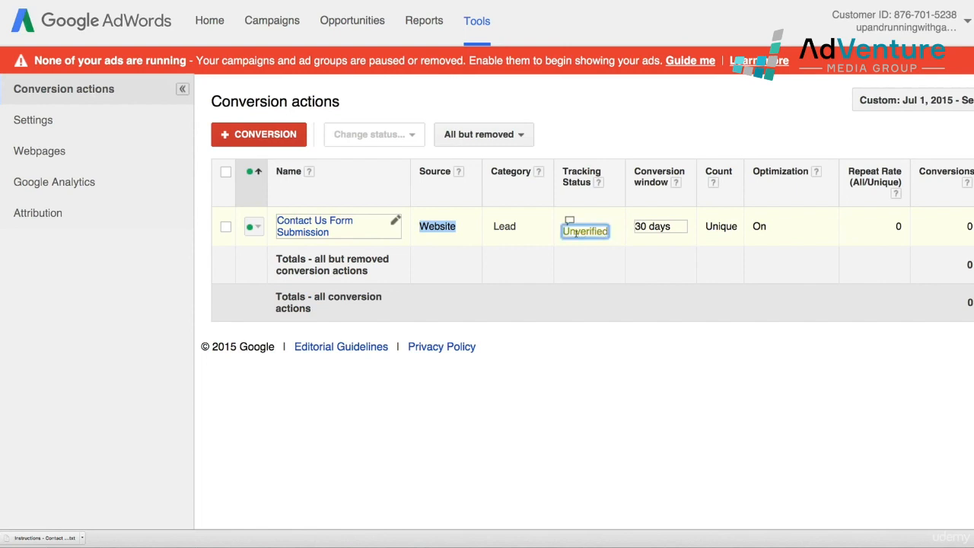
pyautogui.click(597, 285)
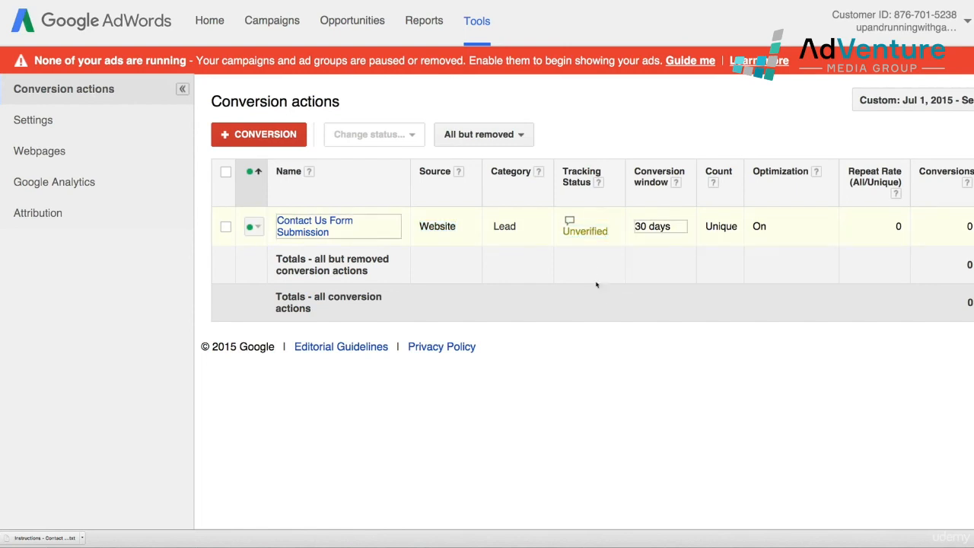
pyautogui.moveTo(573, 233)
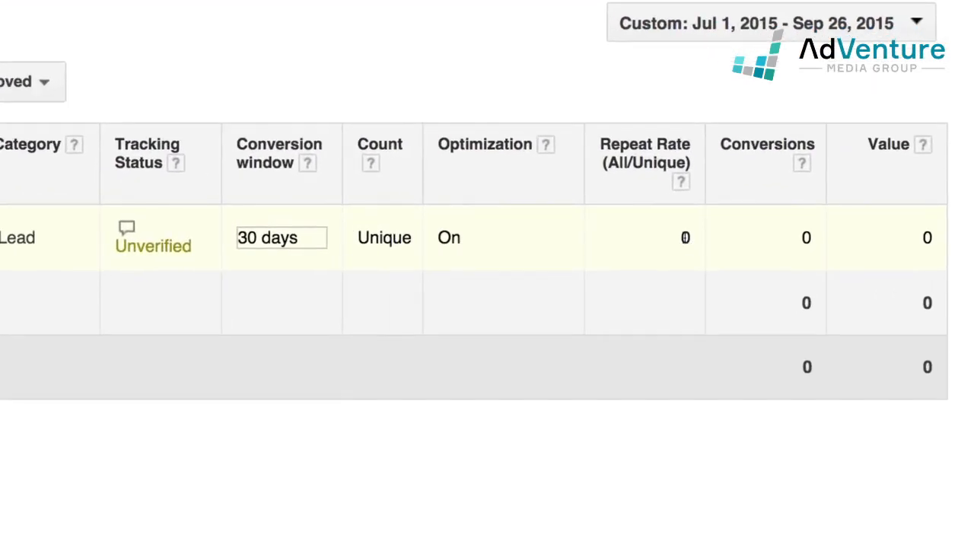
# Check the conversion's Unverified tracking status, then switch to the Poppin website tab
pyautogui.click(684, 238)
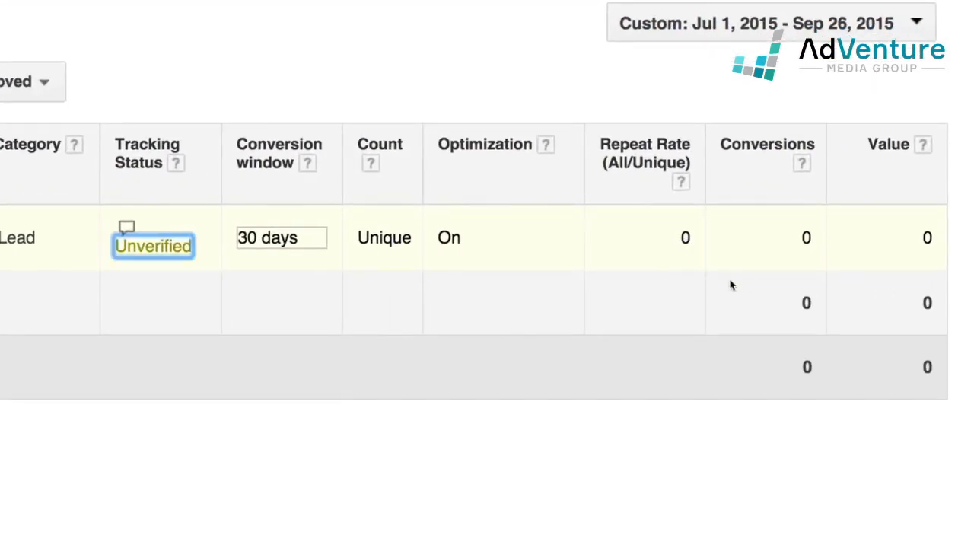
pyautogui.click(690, 300)
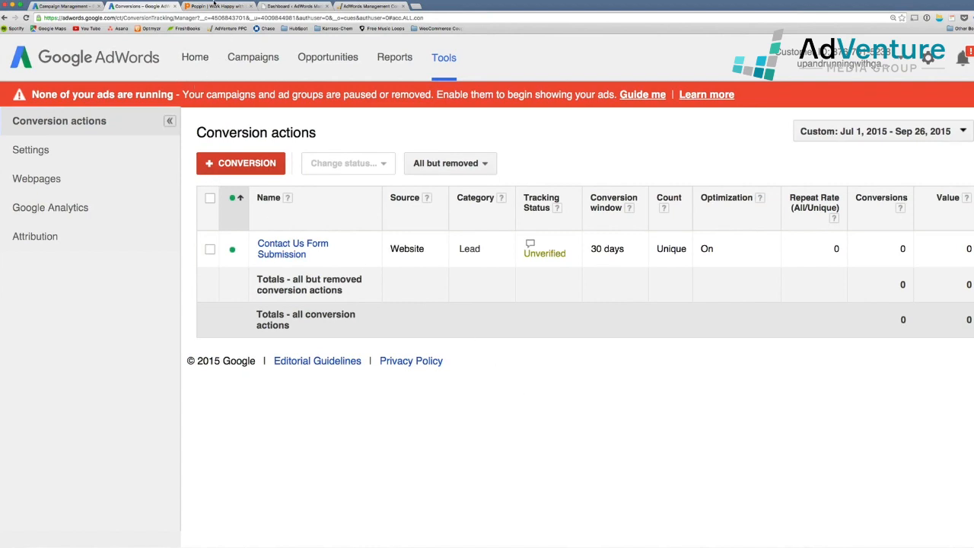
pyautogui.click(215, 5)
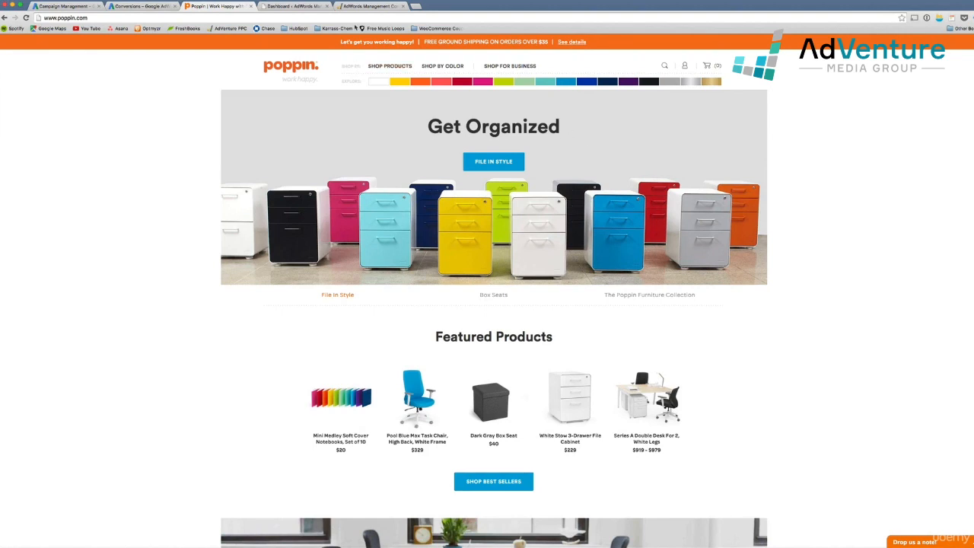
# Switch to the AdVenture Media Group website and zoom the page in twice
pyautogui.click(371, 6)
pyautogui.hotkey('ctrl', '+')
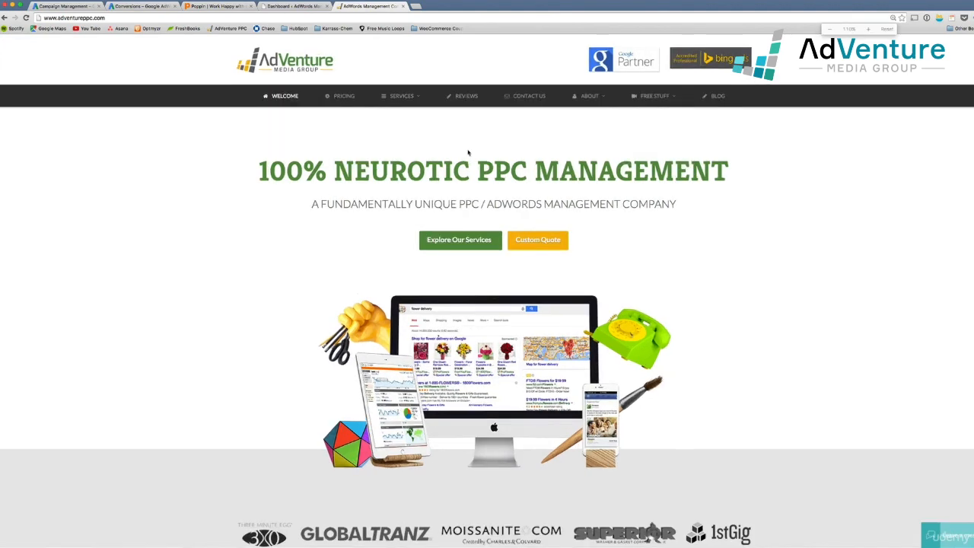
pyautogui.hotkey('ctrl', '+')
pyautogui.hotkey('ctrl', '+')
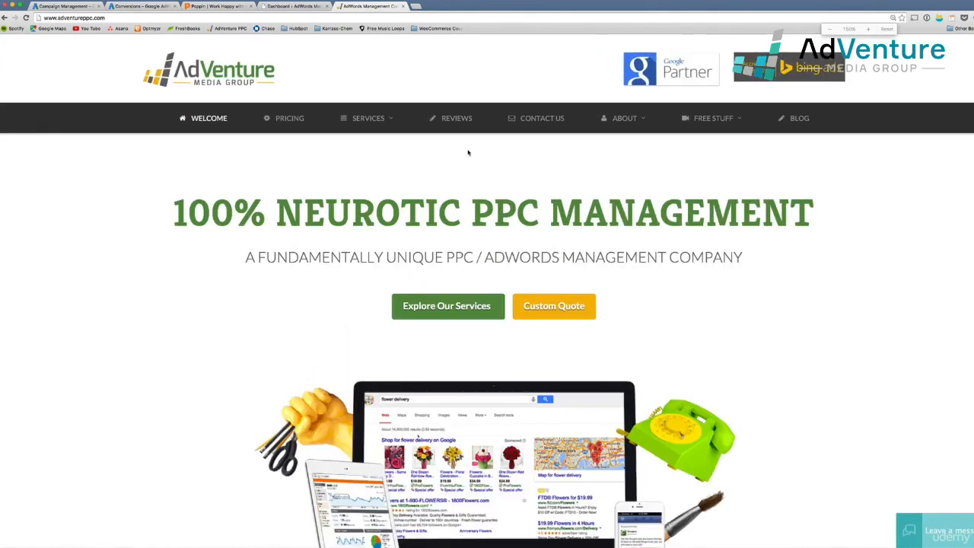
pyautogui.scroll(-1, 607, 391)
pyautogui.scroll(1, 607, 394)
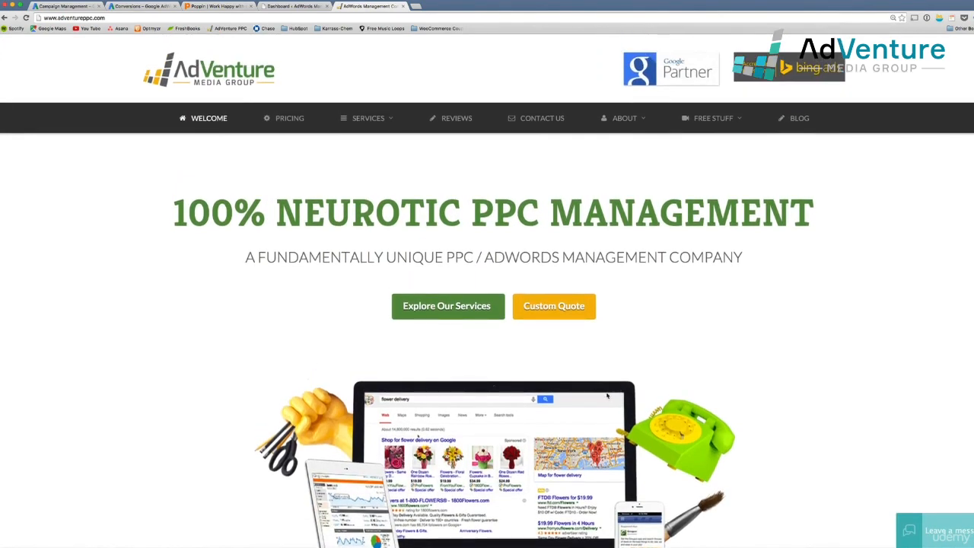
# Go to the Contact Us page, dismiss the AdVenture Academy popup, and bring the empty form into view
pyautogui.click(542, 118)
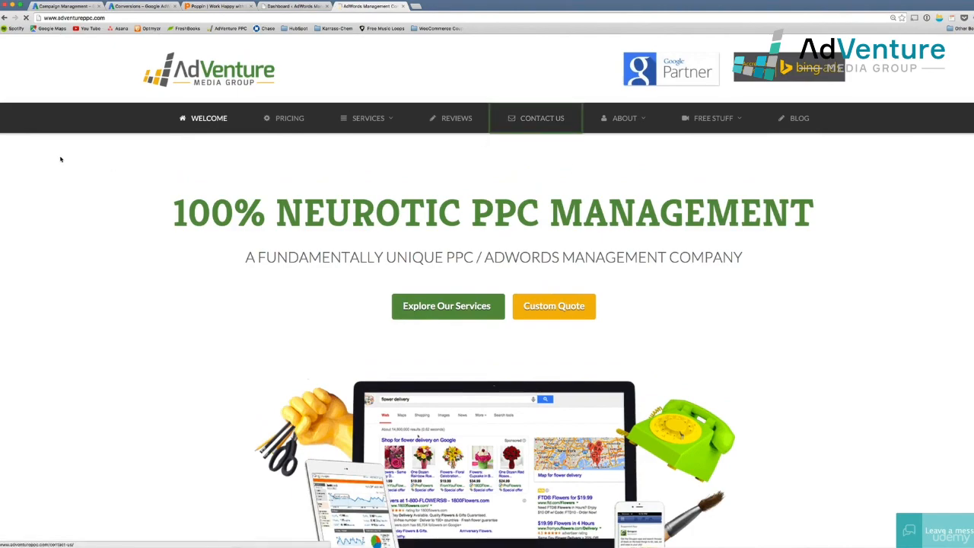
pyautogui.scroll(-10, 269, 294)
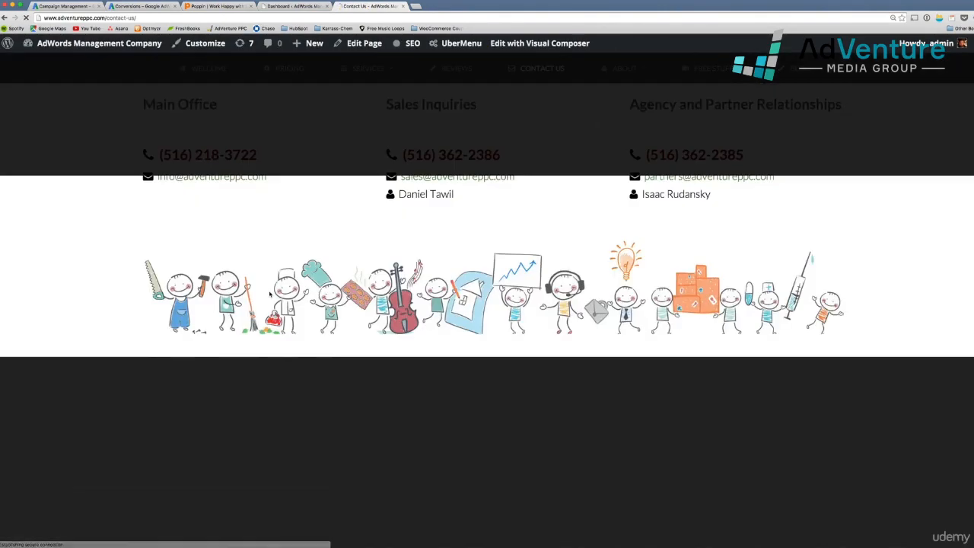
pyautogui.scroll(-10, 269, 293)
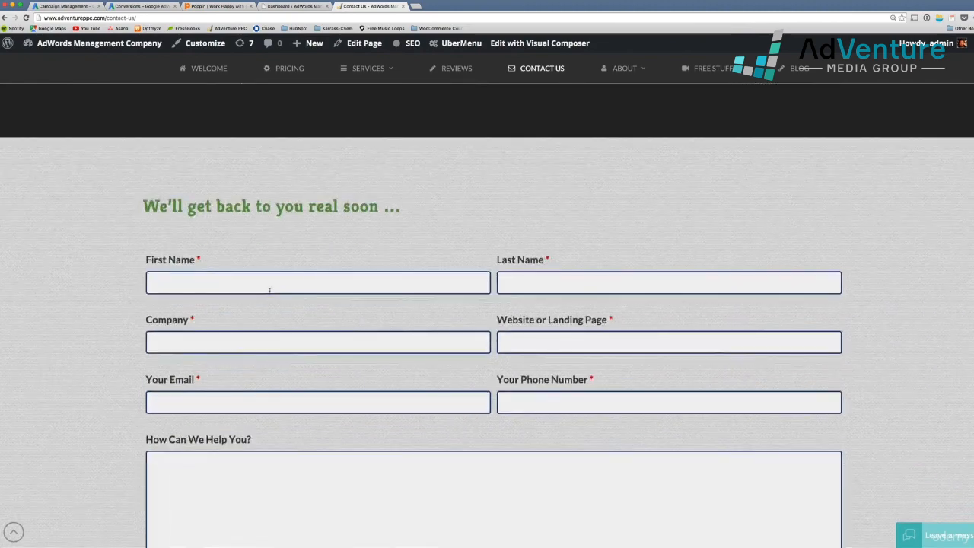
pyautogui.scroll(-2, 270, 290)
pyautogui.scroll(2, 270, 290)
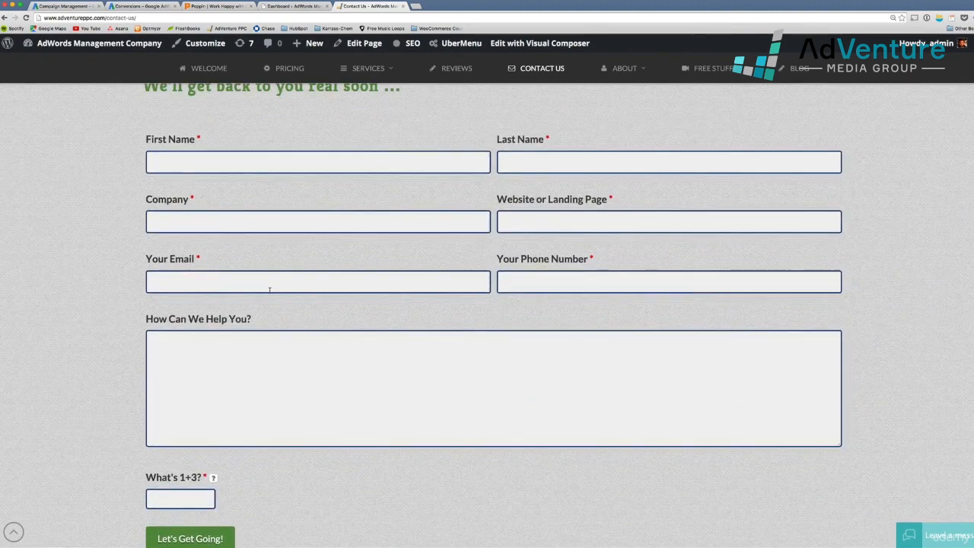
pyautogui.press('super+minus')
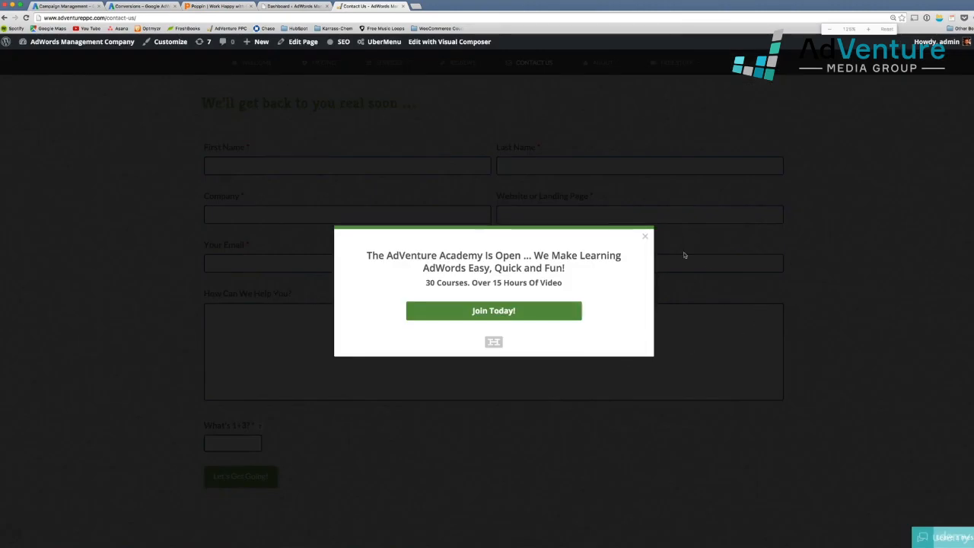
pyautogui.click(645, 236)
pyautogui.scroll(-3, 445, 345)
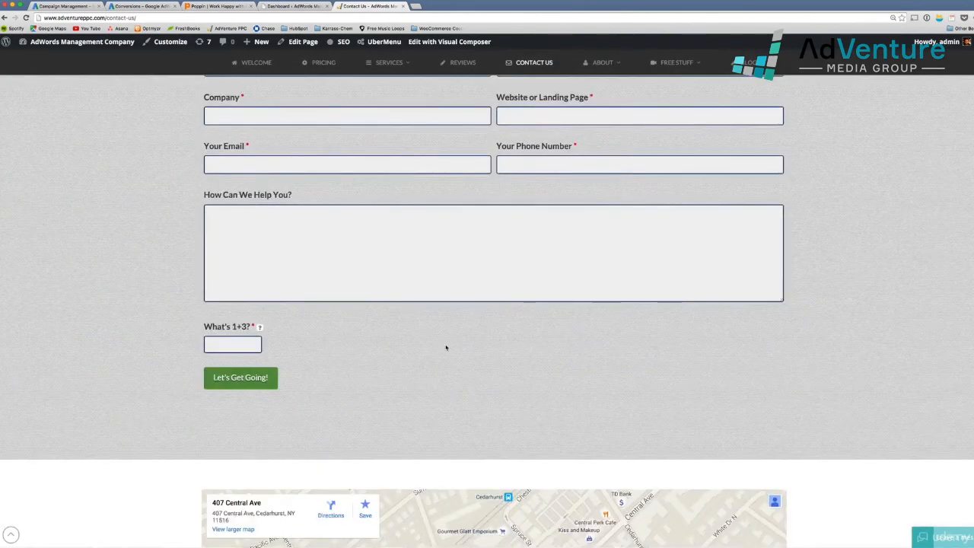
pyautogui.scroll(2, 445, 346)
pyautogui.scroll(3, 446, 347)
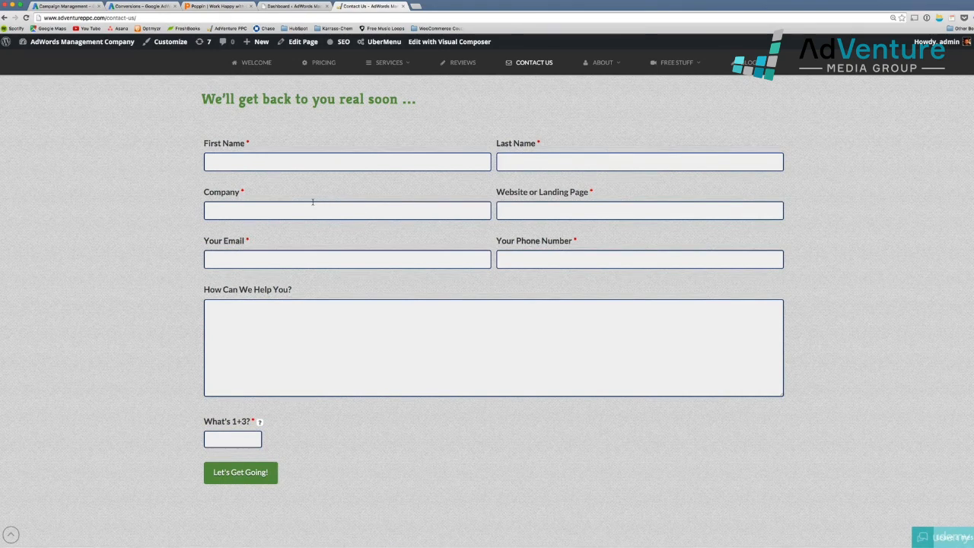
pyautogui.click(246, 480)
pyautogui.scroll(1, 434, 441)
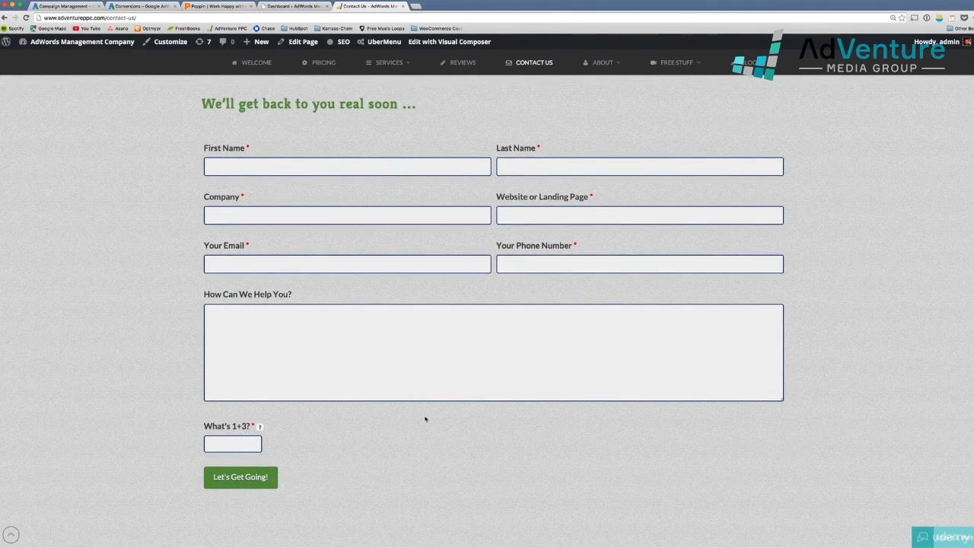
# Enter the contact's first and last name and the company AdVenture Media
pyautogui.click(251, 167)
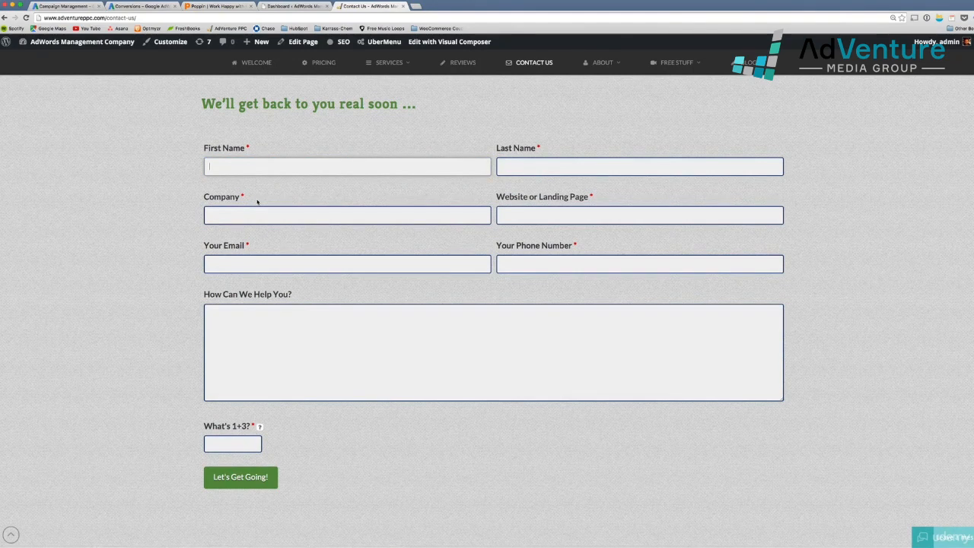
pyautogui.press('Tab')
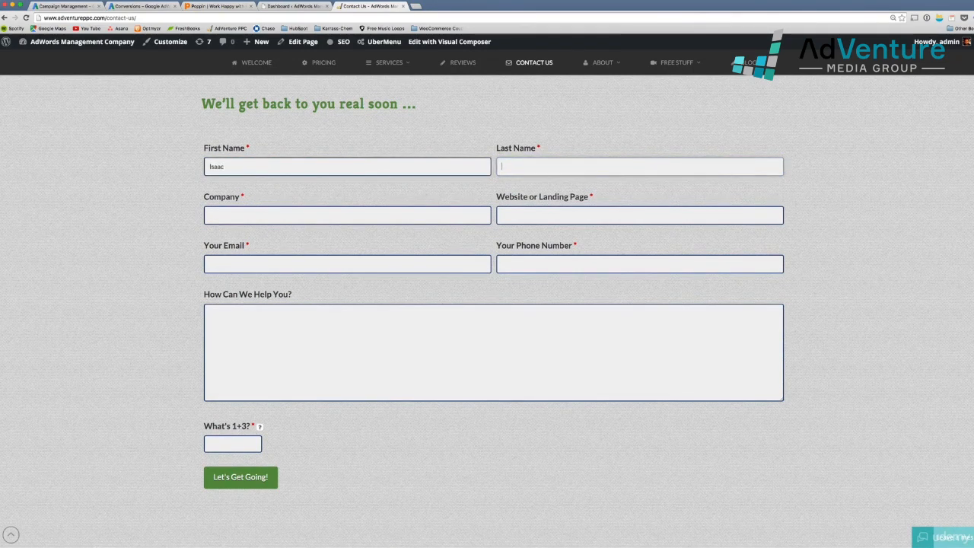
pyautogui.press('Tab')
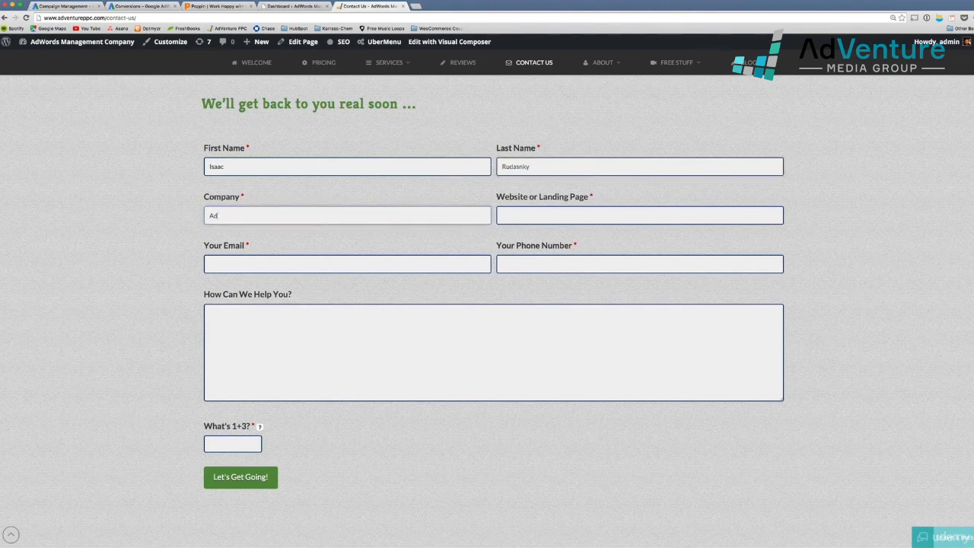
pyautogui.write('AdVenture Media')
pyautogui.press('Tab')
pyautogui.write('www')
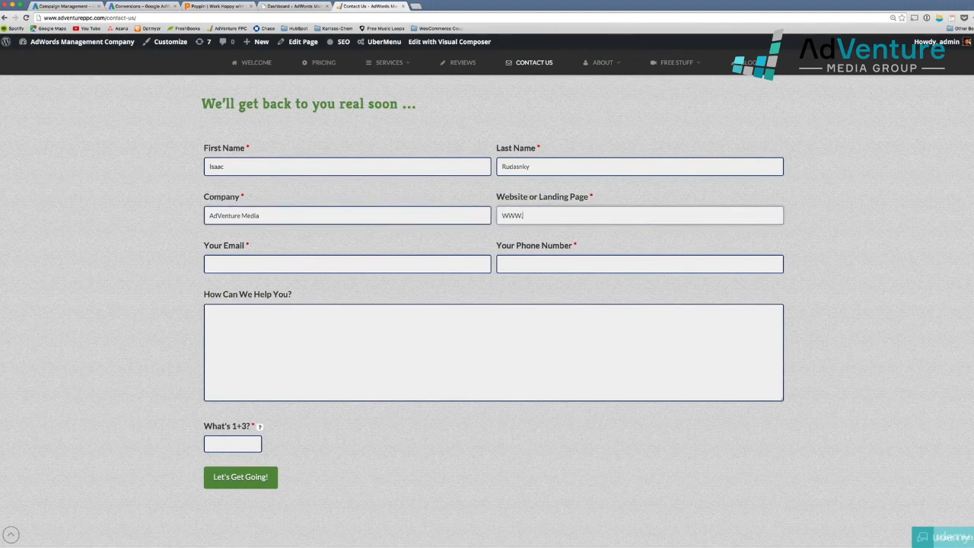
pyautogui.press('BackSpace')
pyautogui.press('BackSpace')
pyautogui.press('BackSpace')
pyautogui.write('www.poppin.com')
pyautogui.press('Tab')
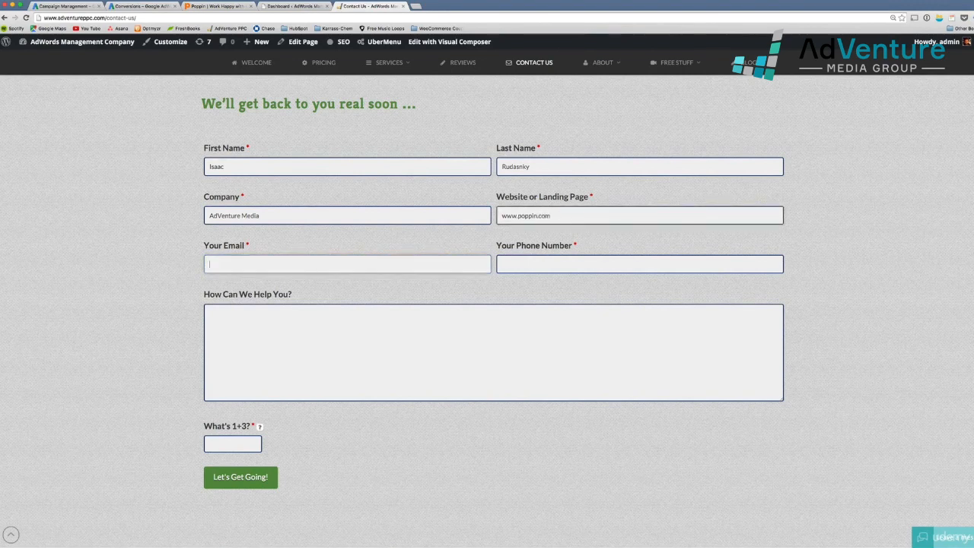
pyautogui.press('Tab')
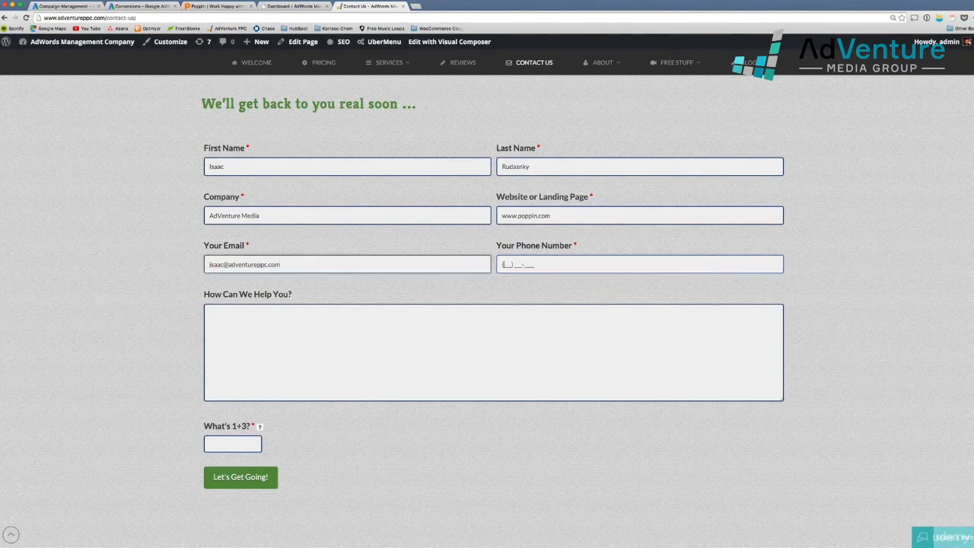
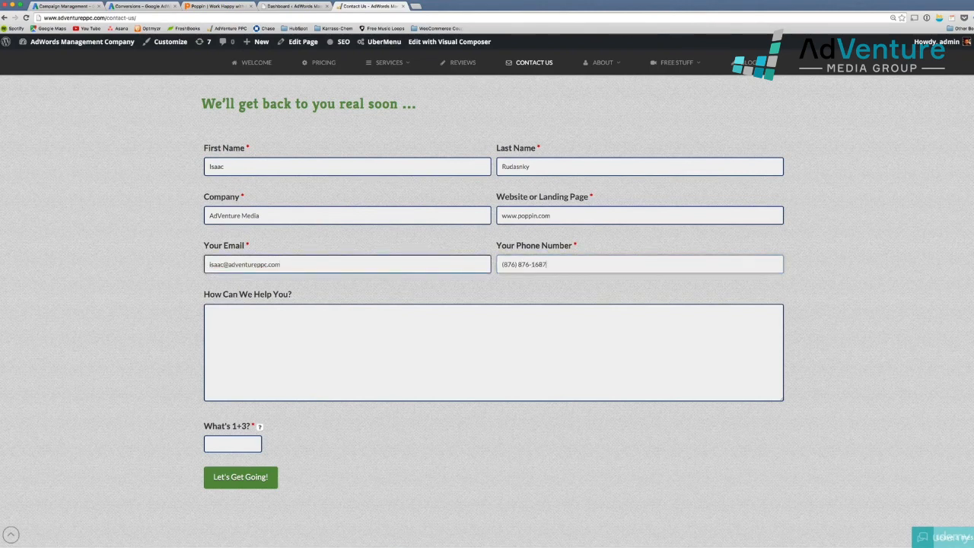
pyautogui.write('Testing')
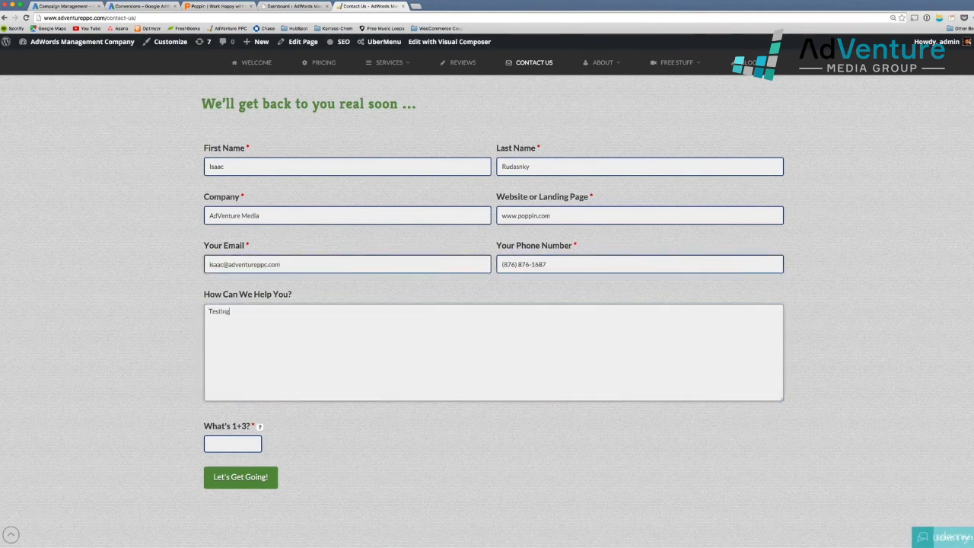
pyautogui.press('Tab')
pyautogui.press('Tab')
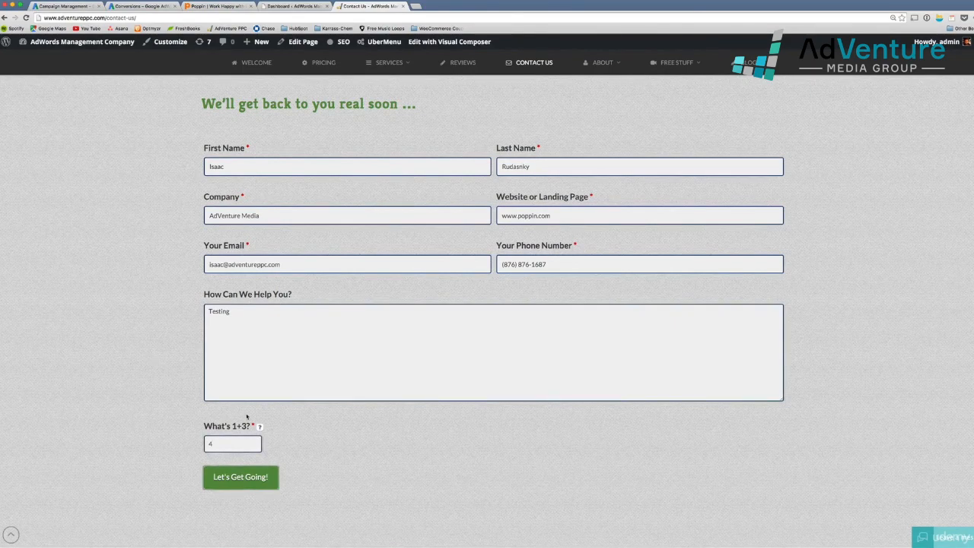
# Submit the contact form, zoom the thank-you page out, and close the Free 45 Minute tutorial popup
pyautogui.click(254, 481)
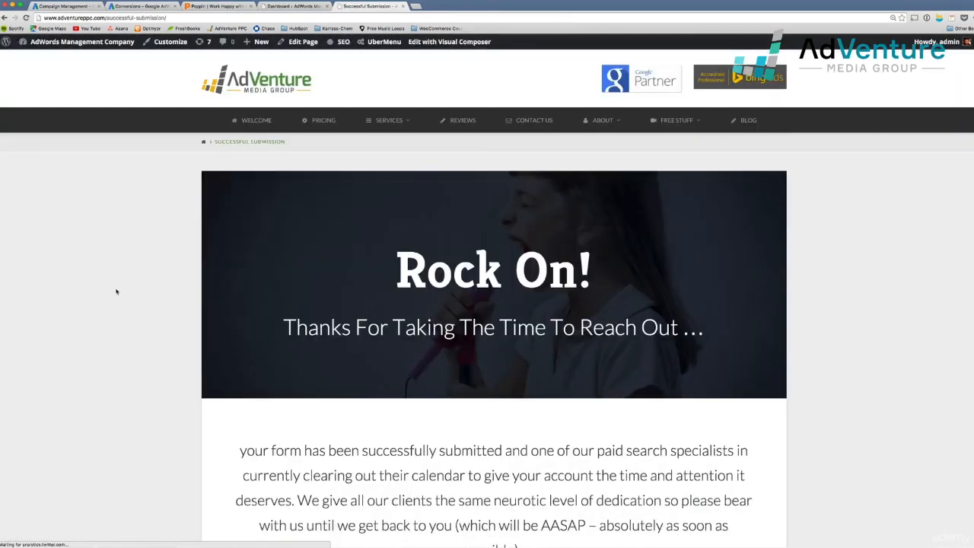
pyautogui.scroll(-1, 740, 362)
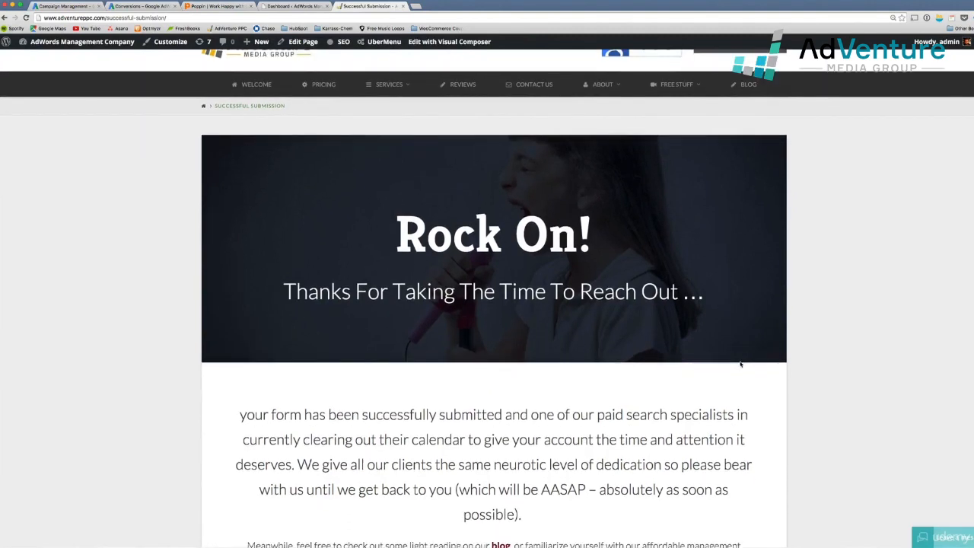
pyautogui.hotkey('ctrl', '-')
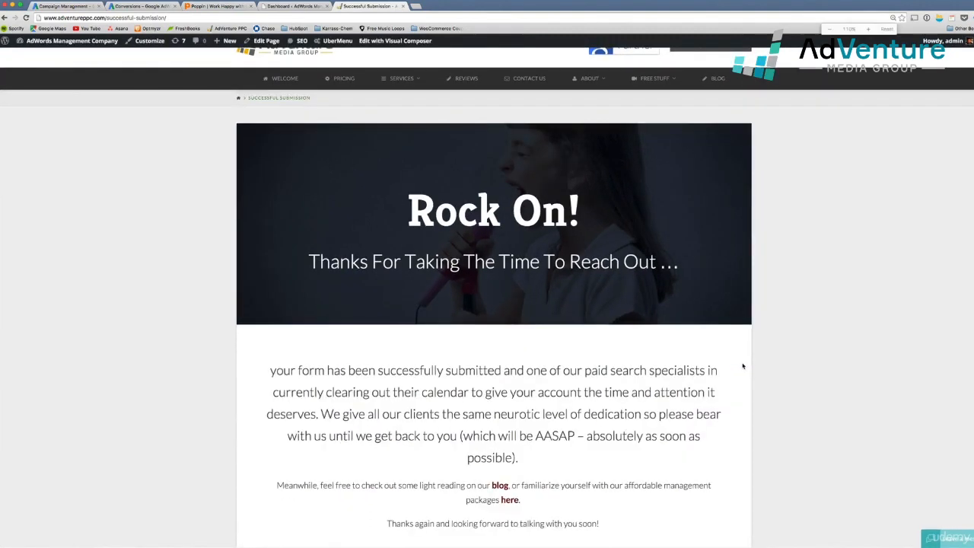
pyautogui.scroll(-5, 811, 362)
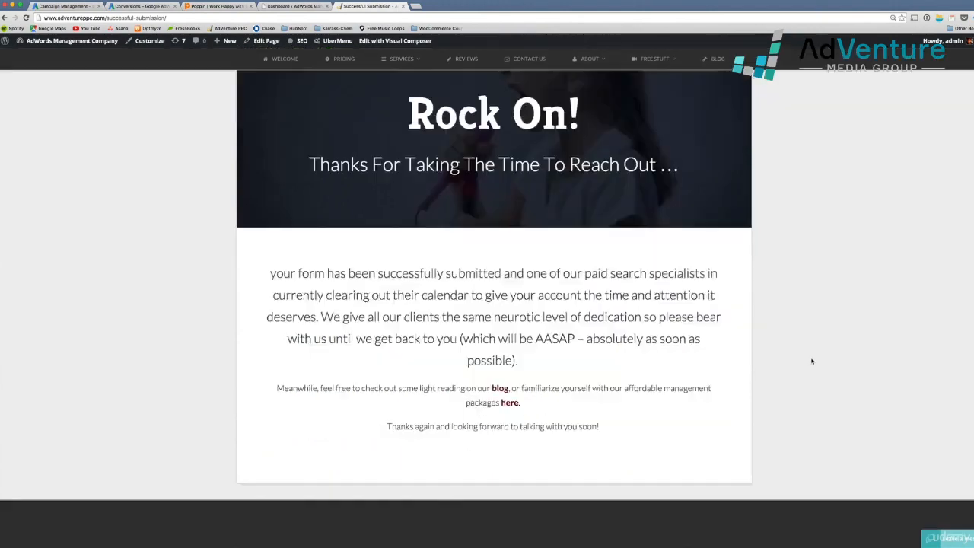
pyautogui.click(191, 308)
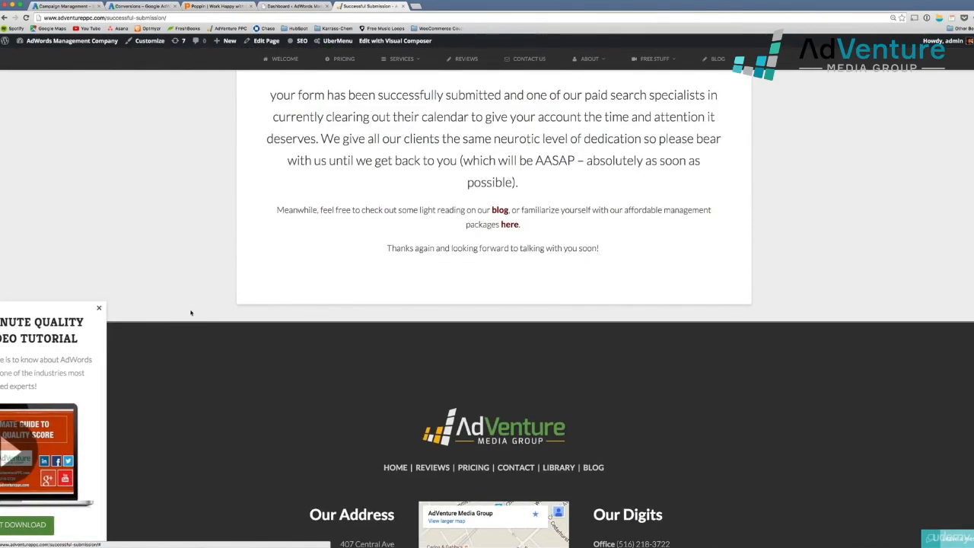
pyautogui.scroll(3, 213, 324)
pyautogui.scroll(2, 210, 328)
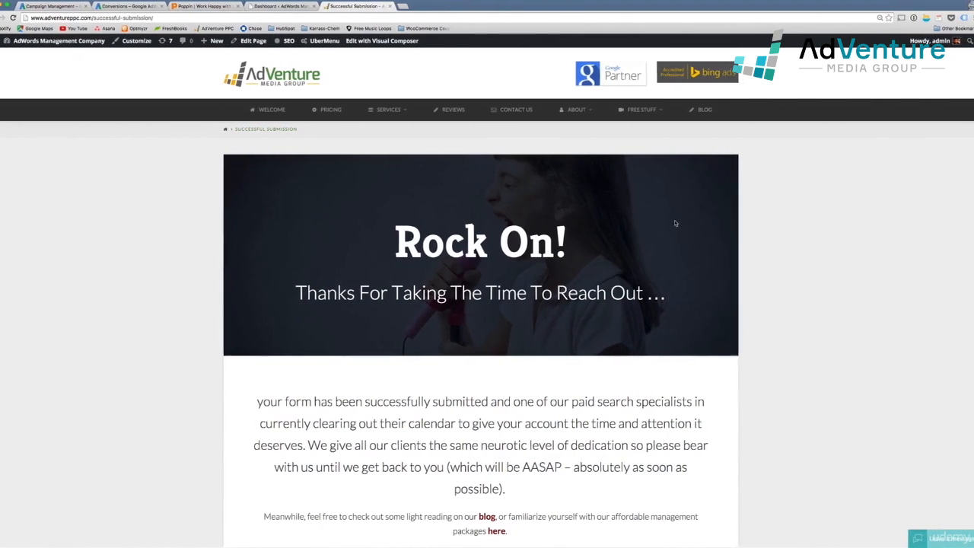
# Enable Tag Assistant tag checking for the site and reload the thank-you page
pyautogui.click(958, 19)
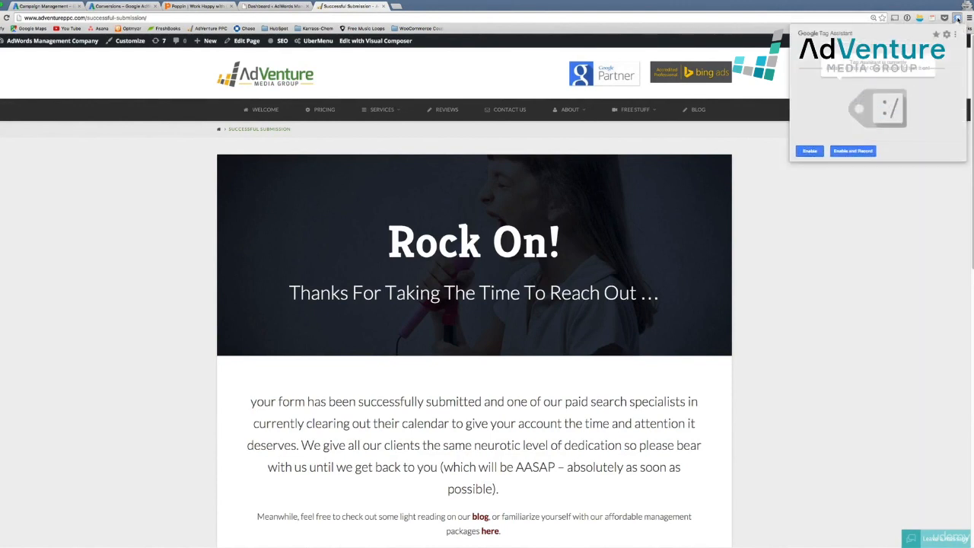
pyautogui.click(810, 150)
pyautogui.click(810, 151)
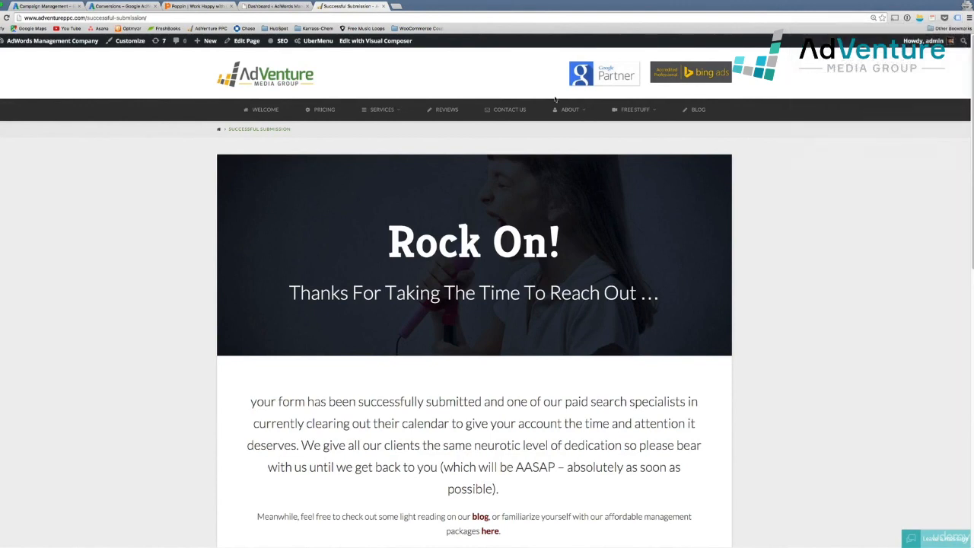
pyautogui.click(7, 18)
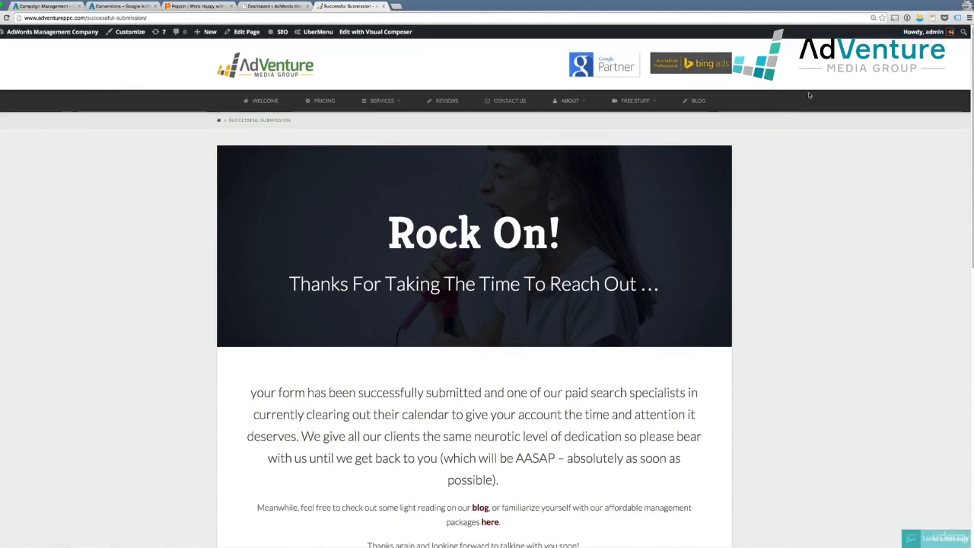
# Inspect the detected tags: only Google Analytics and a Remarketing Tag, no conversion tag
pyautogui.click(957, 18)
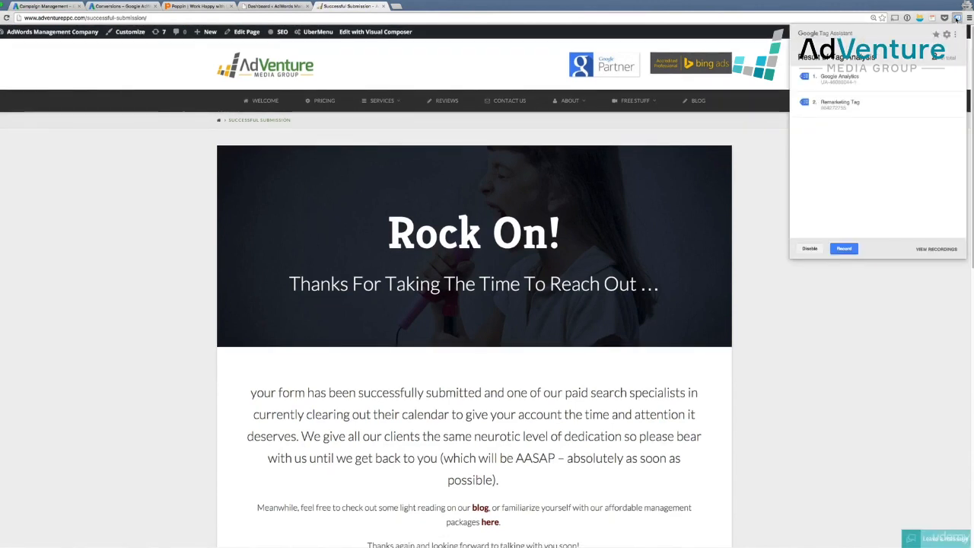
pyautogui.click(937, 82)
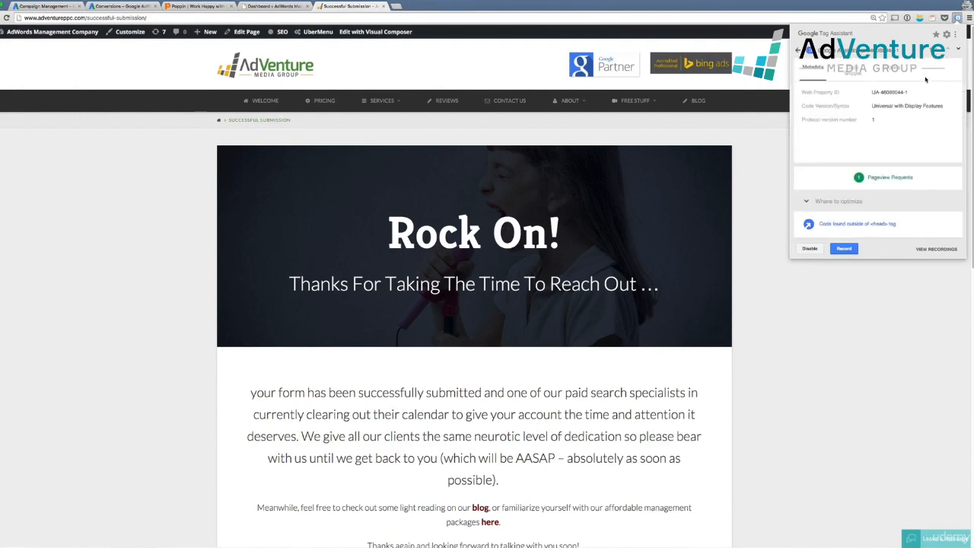
pyautogui.click(798, 51)
pyautogui.click(779, 169)
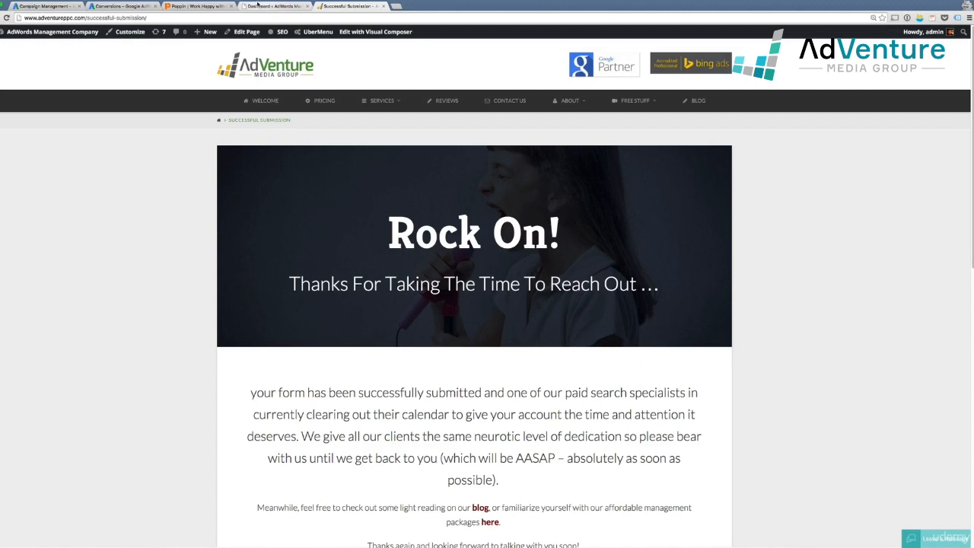
# Open the Successful Submission page editor in a new tab, close Dashboard, and start adding an element
pyautogui.moveTo(274, 32)
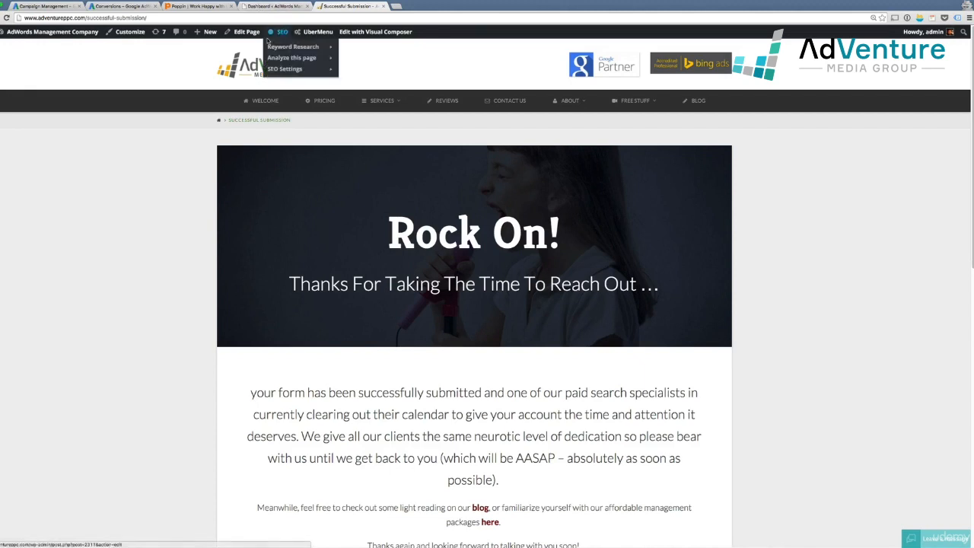
pyautogui.moveTo(337, 70)
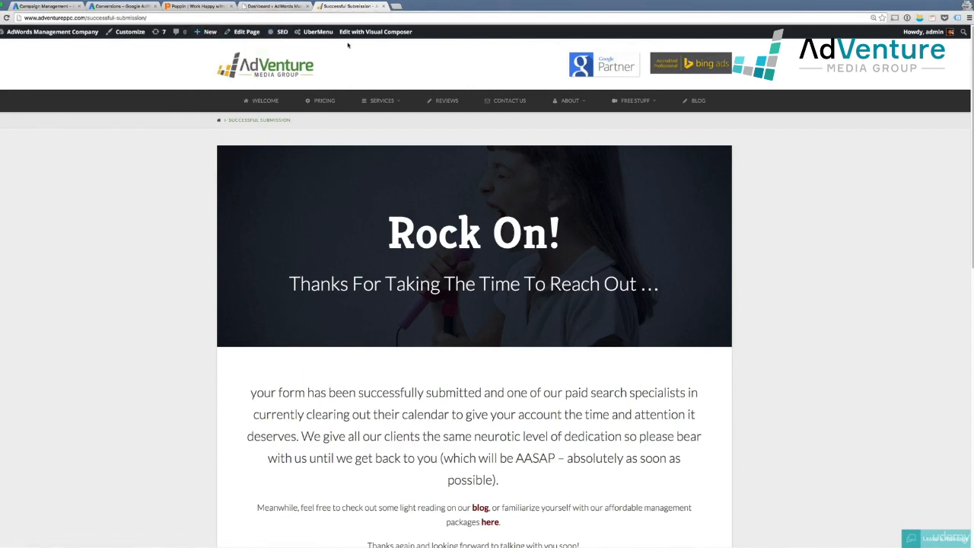
pyautogui.rightClick(233, 32)
pyautogui.click(259, 36)
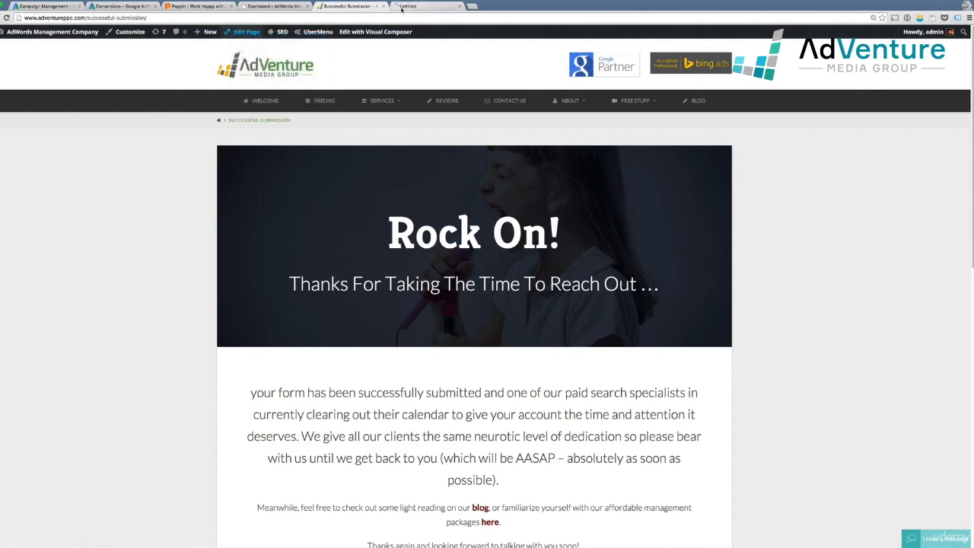
pyautogui.click(346, 6)
pyautogui.click(307, 6)
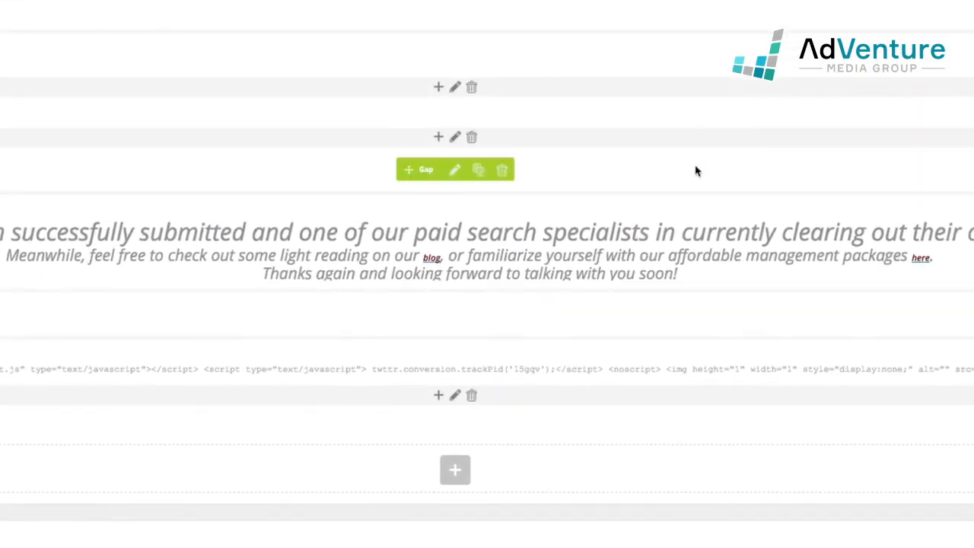
pyautogui.scroll(-1, 658, 237)
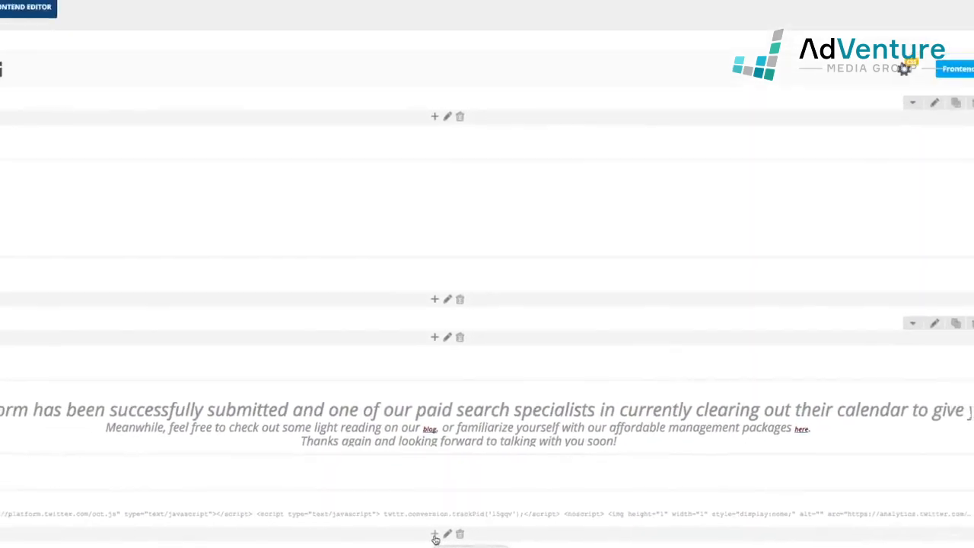
pyautogui.click(439, 389)
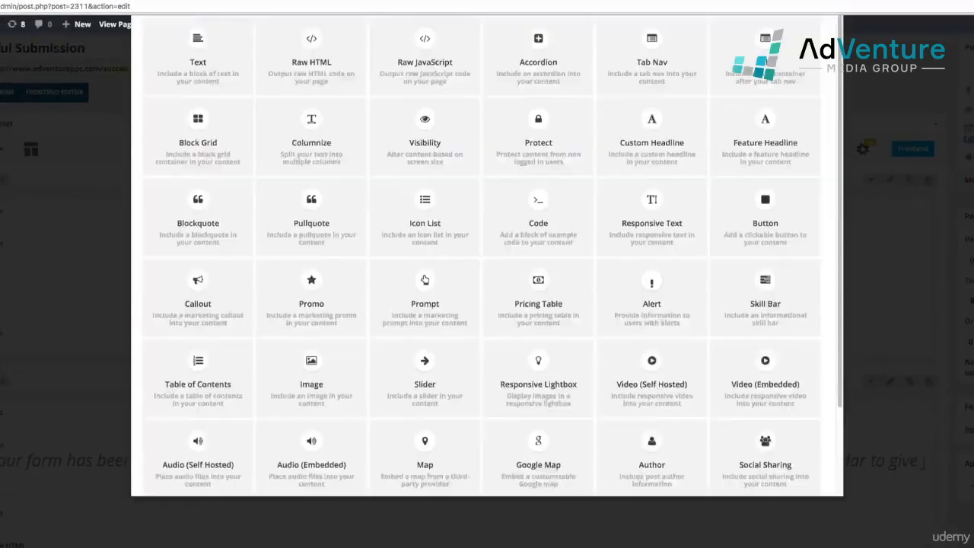
# Add a Raw HTML element, replace its placeholder with the pasted Contact Us conversion code, and save
pyautogui.write('raw')
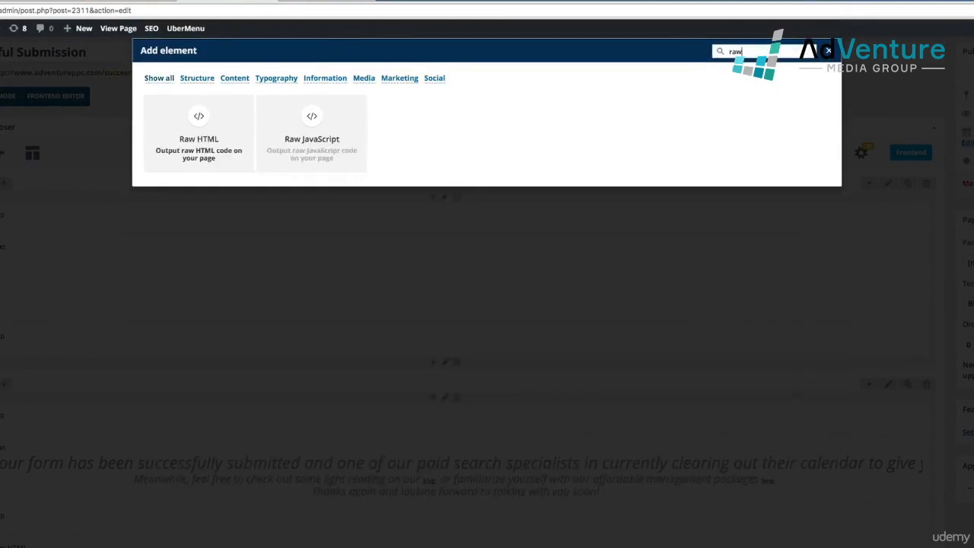
pyautogui.click(212, 167)
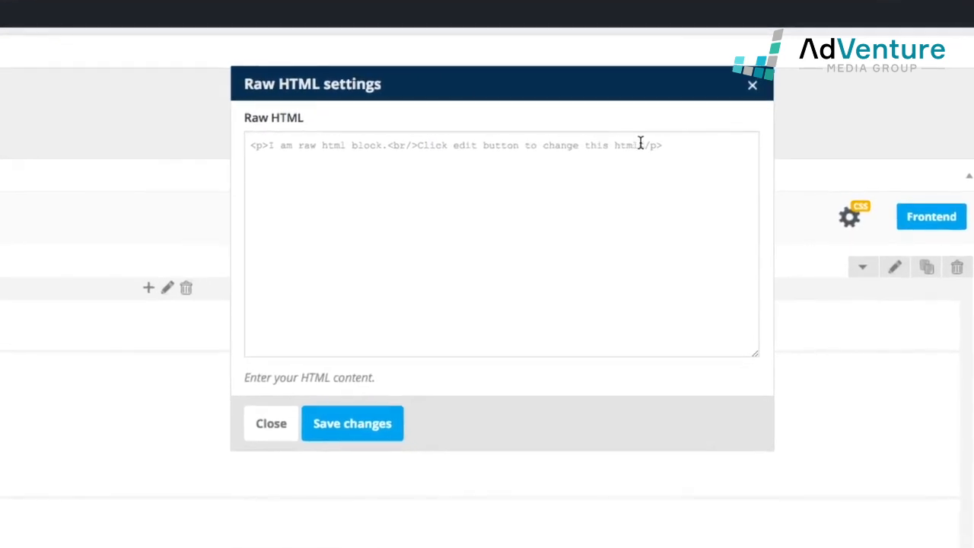
pyautogui.click(641, 144)
pyautogui.hotkey('ctrl', 'a')
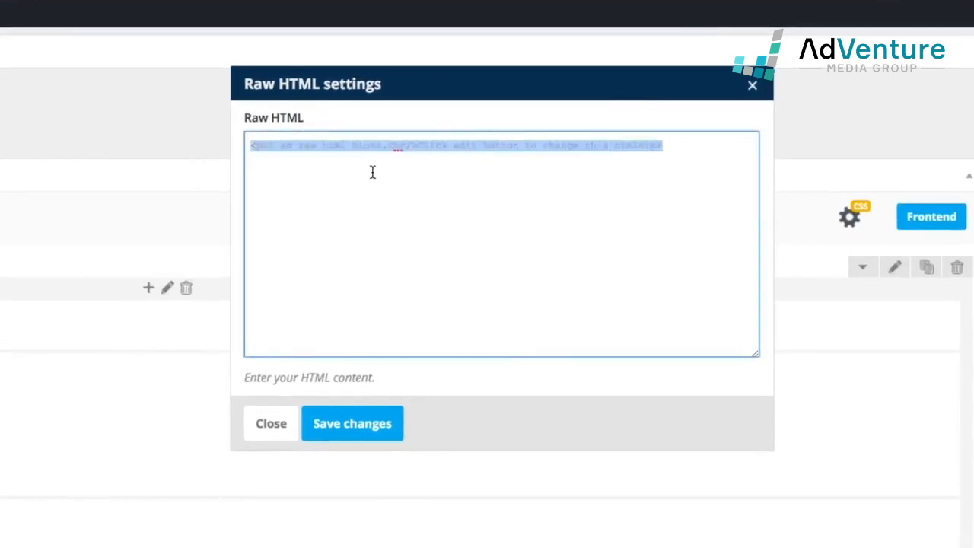
pyautogui.hotkey('ctrl', 'v')
pyautogui.scroll(10, 393, 236)
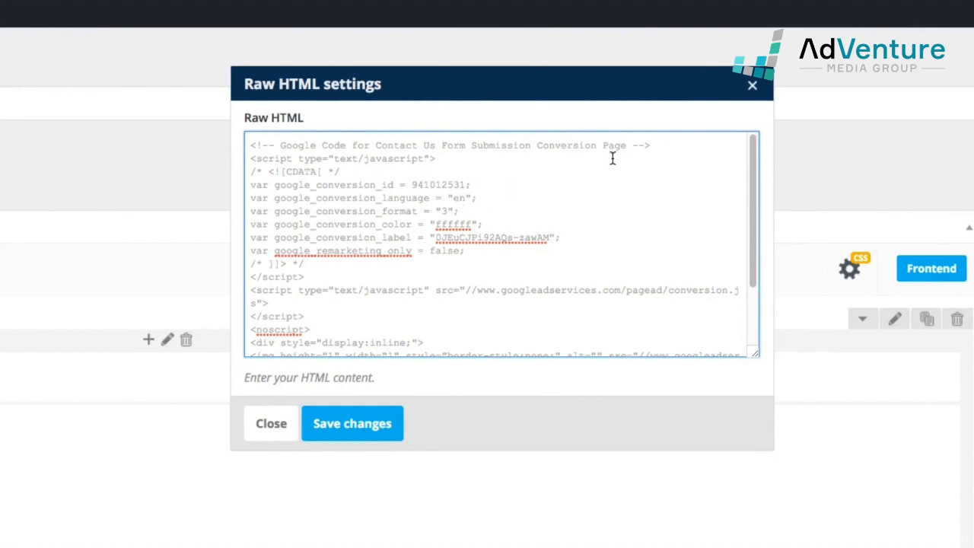
pyautogui.click(356, 426)
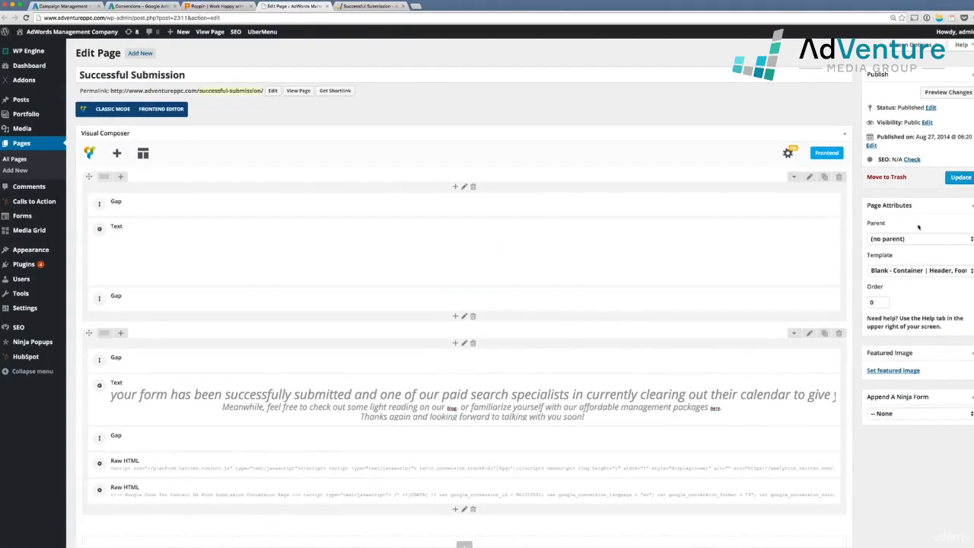
# Update the WordPress page and reload the live Successful Submission page
pyautogui.click(961, 177)
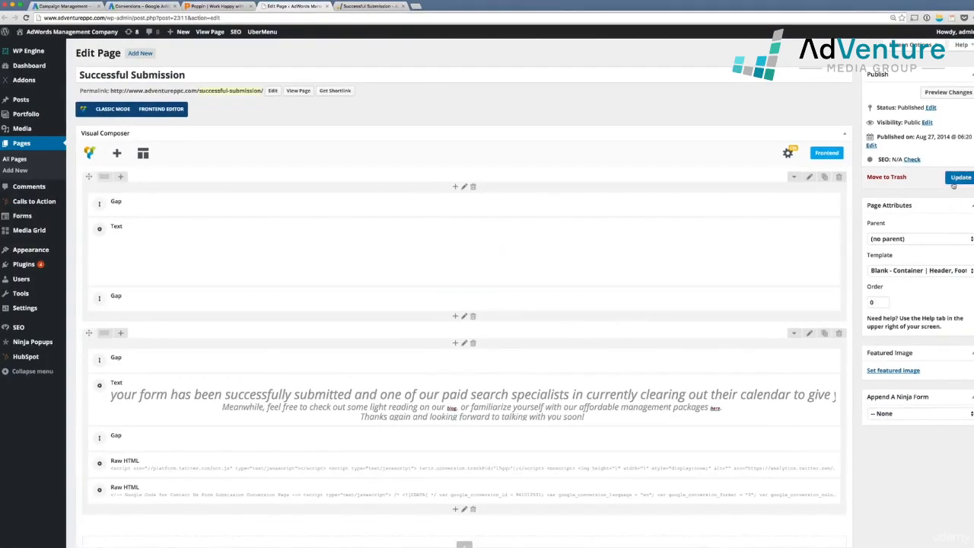
pyautogui.click(364, 7)
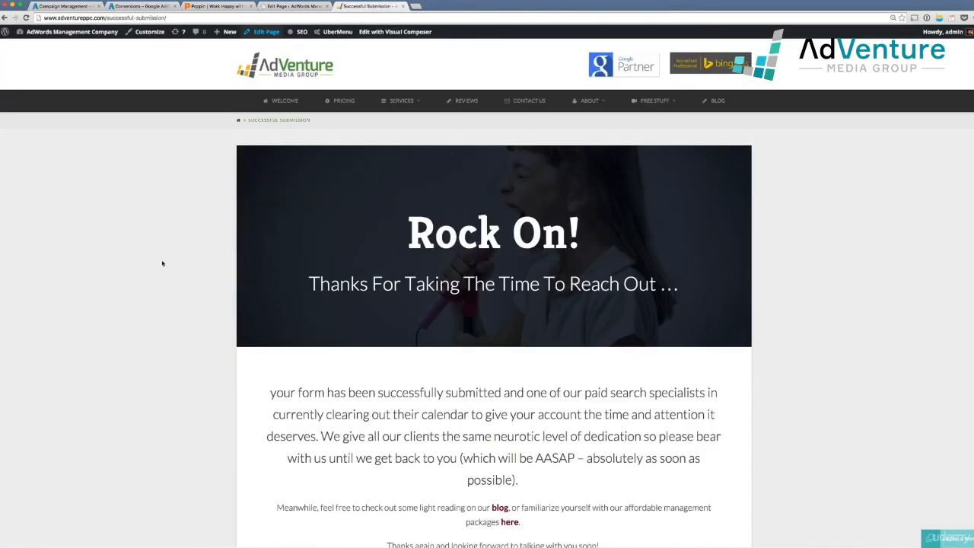
pyautogui.press('super+r')
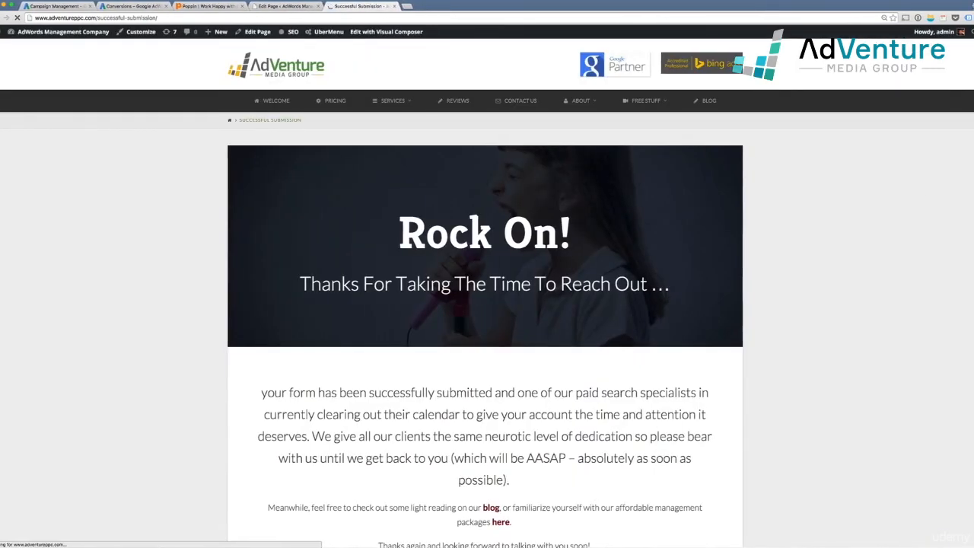
# Check in Tag Assistant that AdWords Conversion Tracking fires, and inspect its conversion ID
pyautogui.click(967, 18)
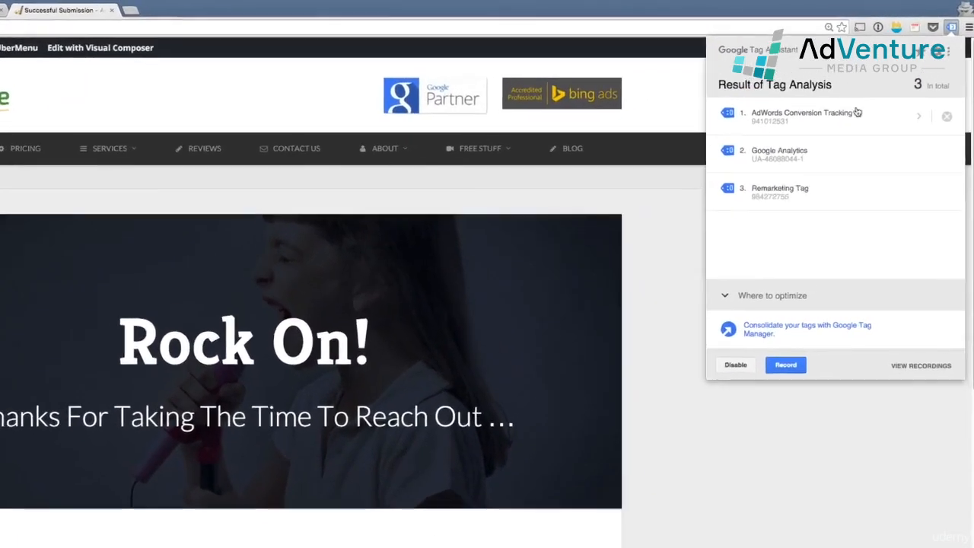
pyautogui.click(847, 118)
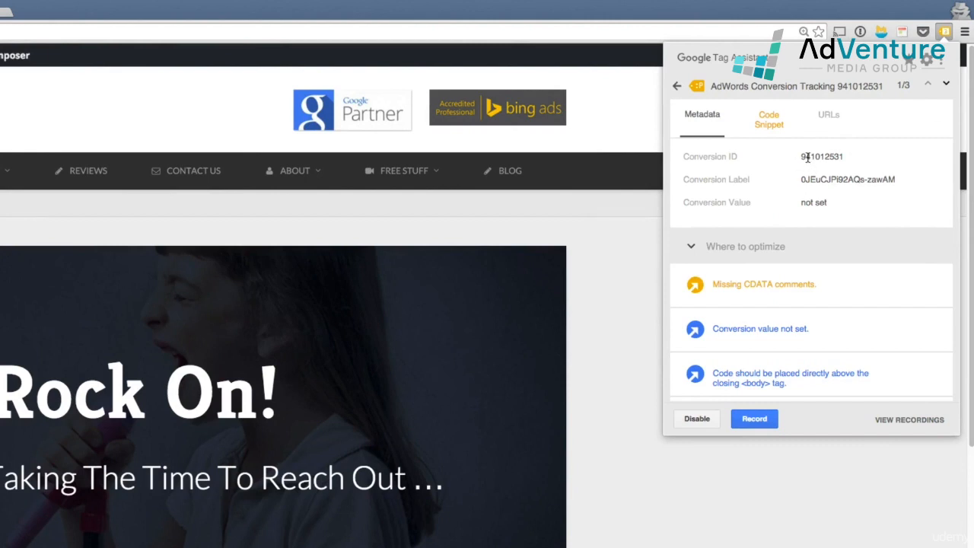
pyautogui.click(808, 157)
pyautogui.click(676, 86)
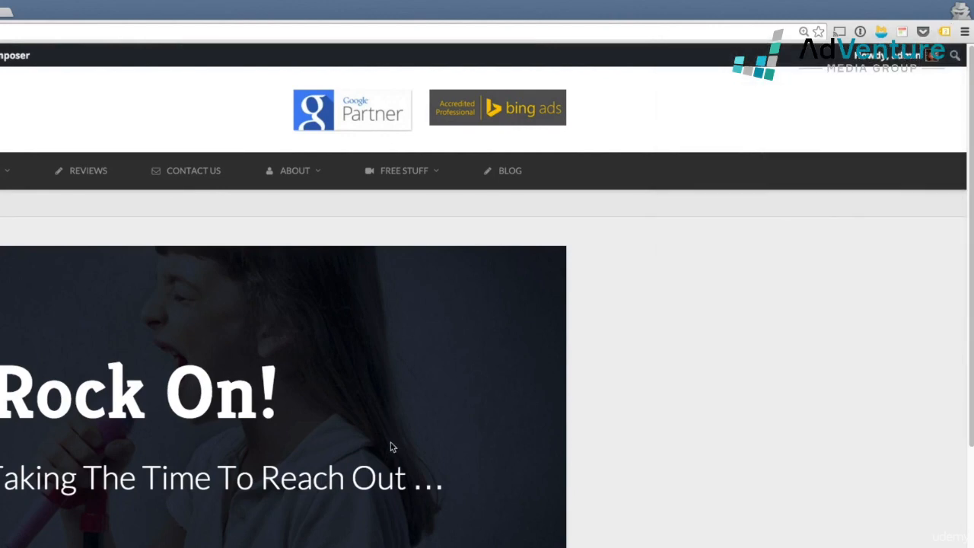
pyautogui.scroll(-3, 370, 439)
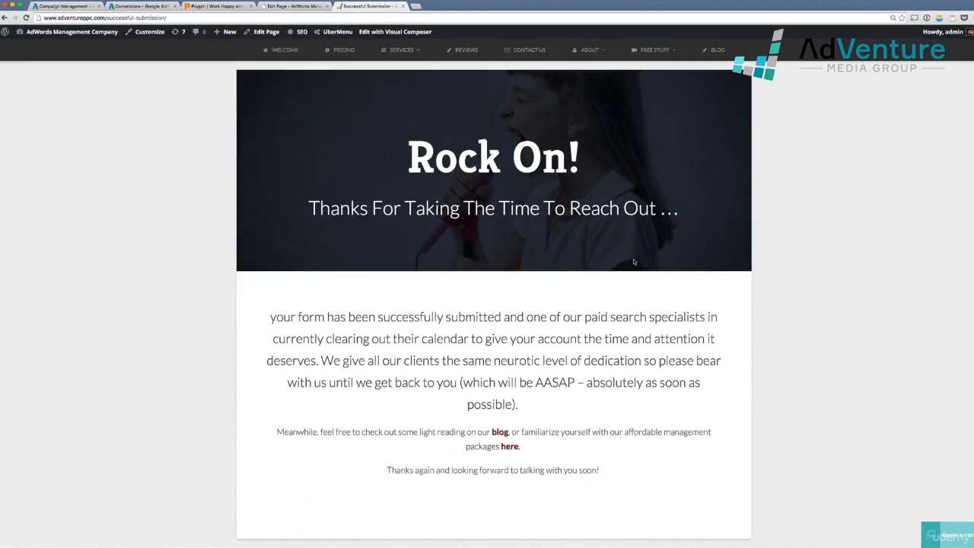
pyautogui.scroll(1, 634, 262)
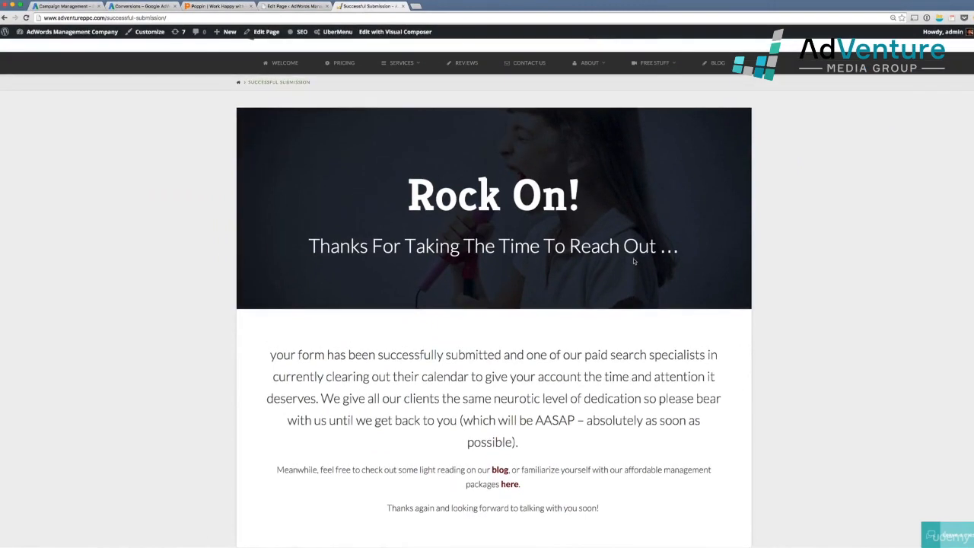
# Delete the duplicate Raw HTML element in the page editor and update the page
pyautogui.click(298, 7)
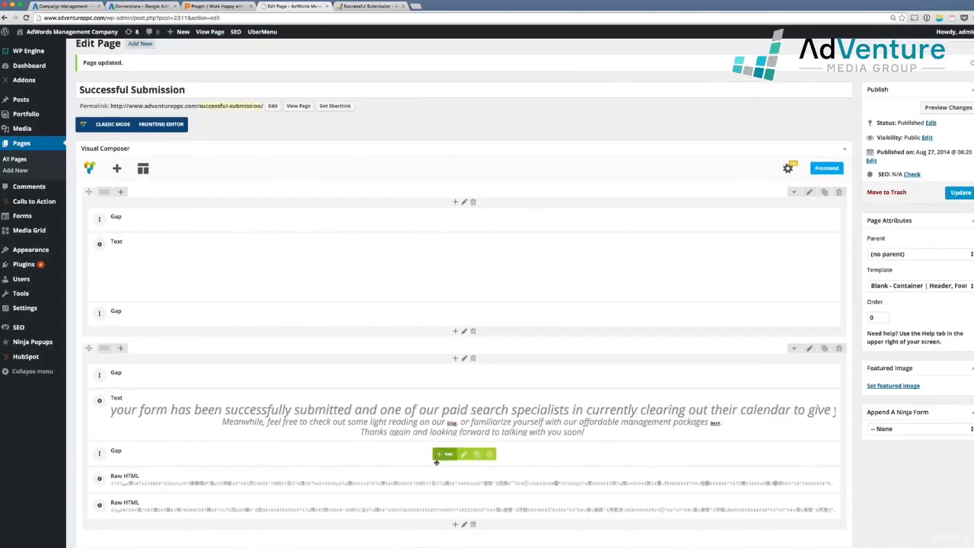
pyautogui.click(496, 507)
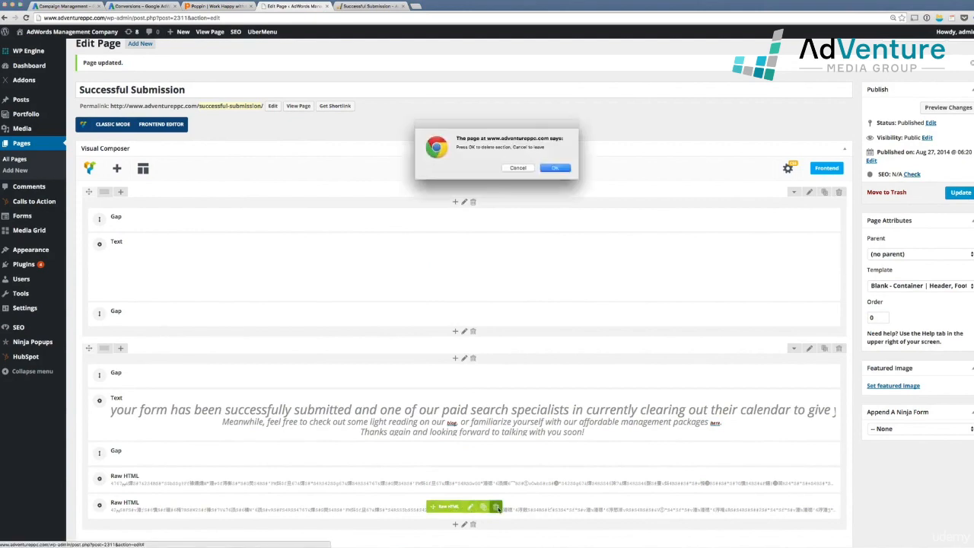
pyautogui.press('Return')
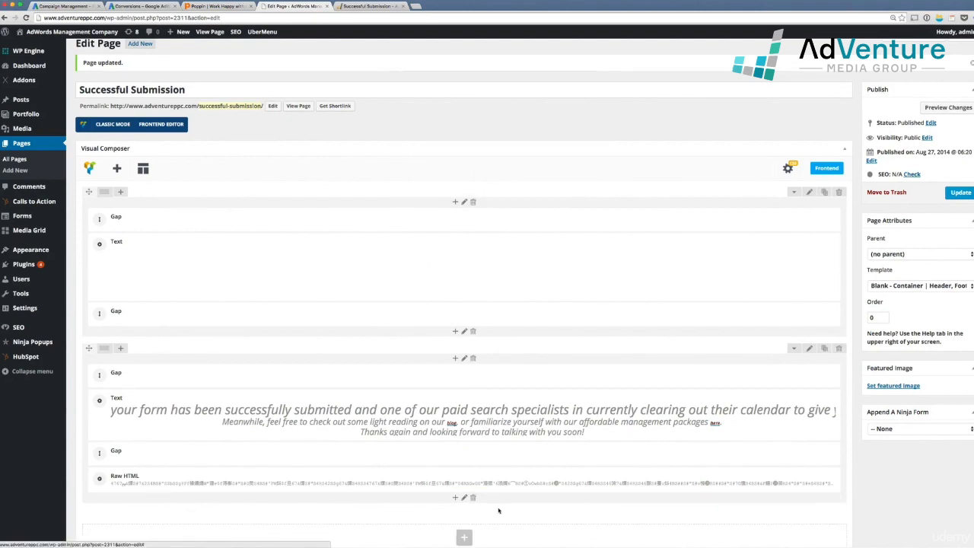
pyautogui.click(961, 194)
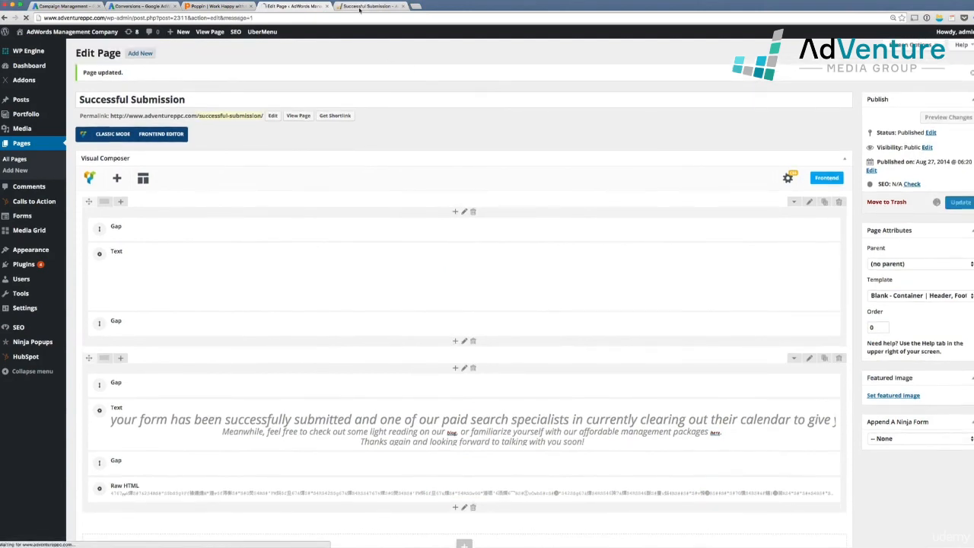
# Reload the live thank-you page, recheck its tags in Tag Assistant, and dismiss the tutorial promo panel
pyautogui.click(361, 6)
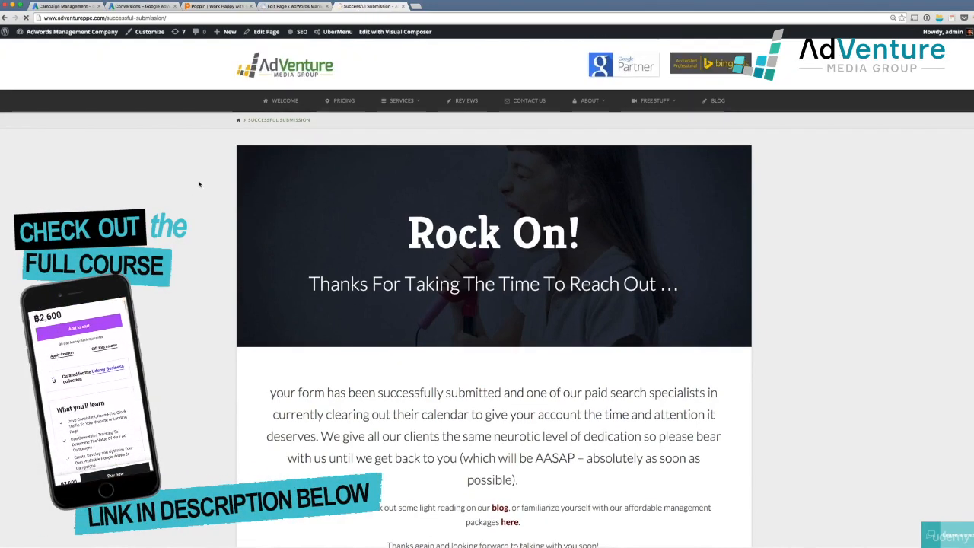
pyautogui.press('super+r')
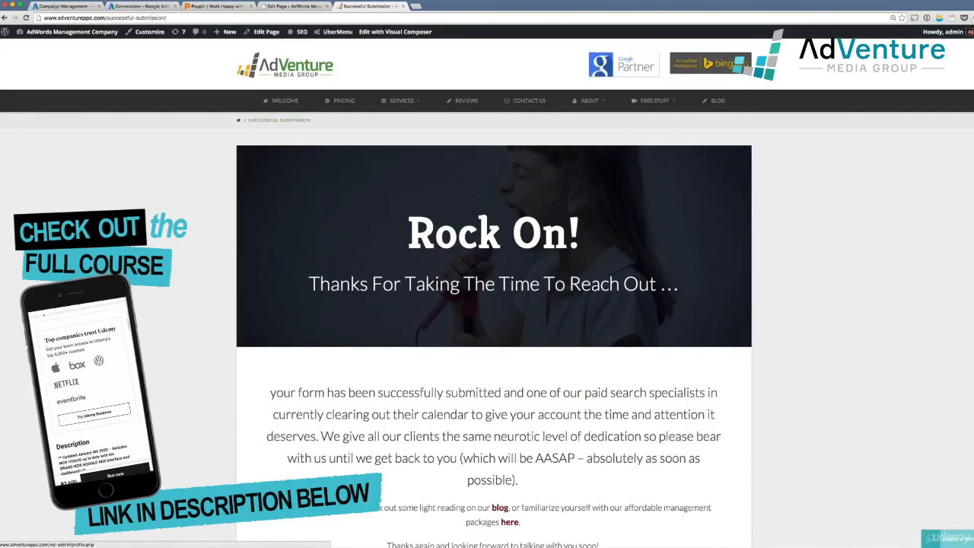
pyautogui.click(939, 17)
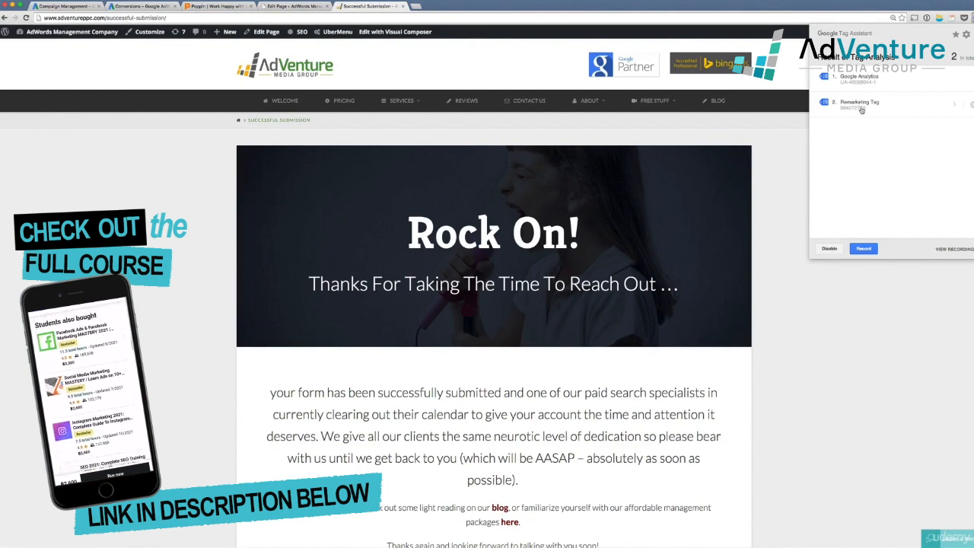
pyautogui.click(798, 202)
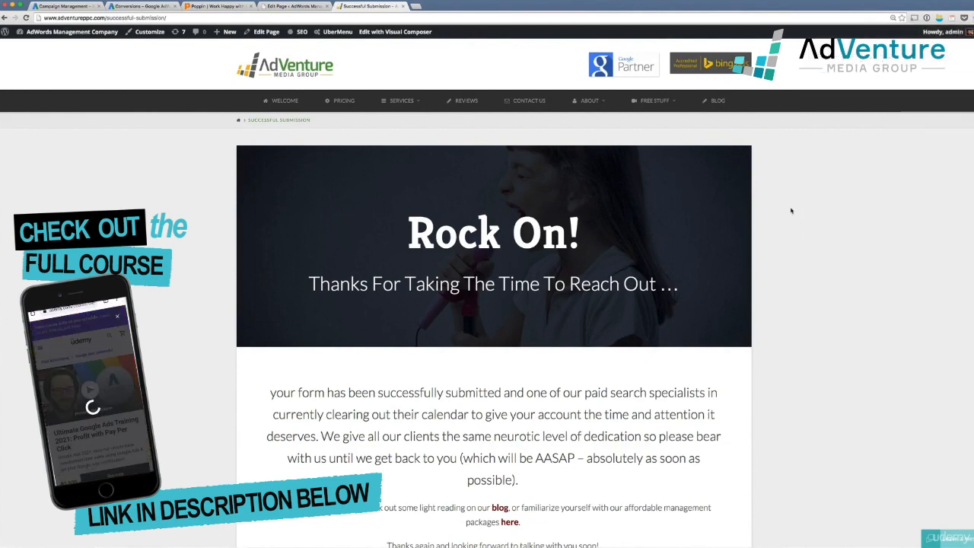
pyautogui.scroll(-5, 624, 239)
pyautogui.scroll(5, 624, 239)
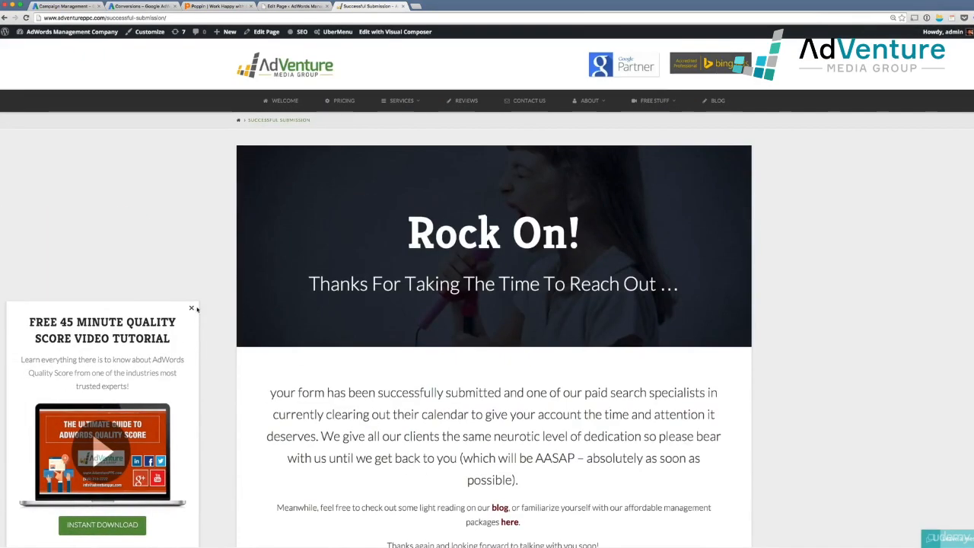
pyautogui.click(193, 308)
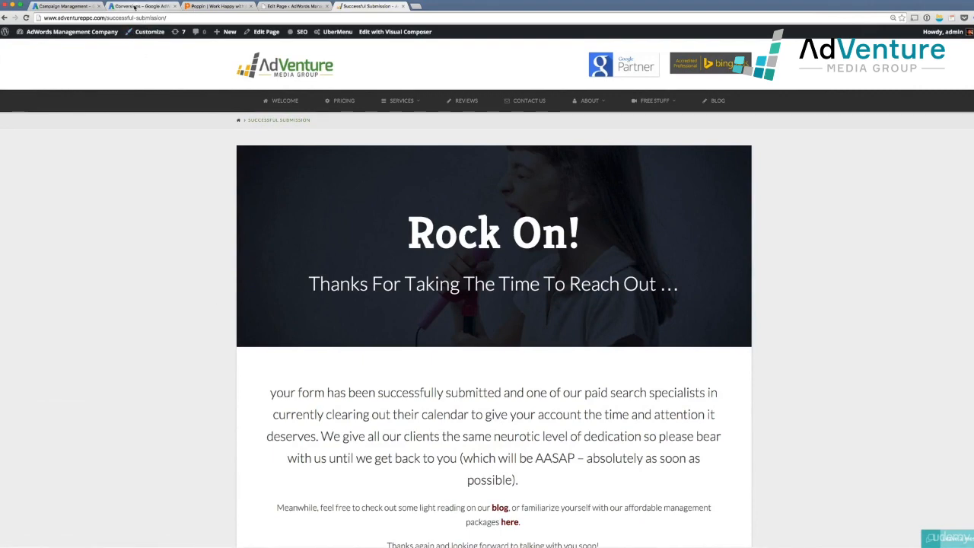
# Start a new conversion action in one tab, then open Tools > Conversions for the other account
pyautogui.click(135, 6)
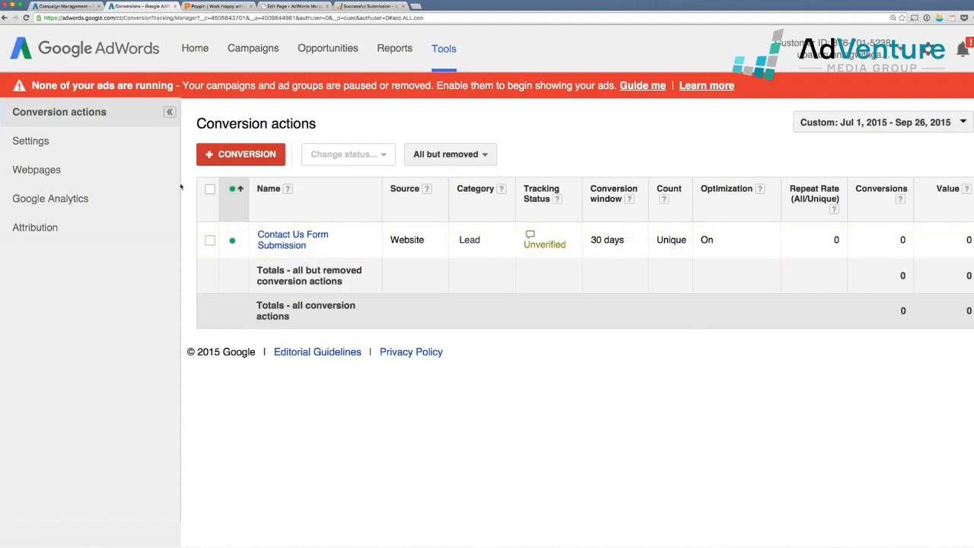
pyautogui.click(253, 155)
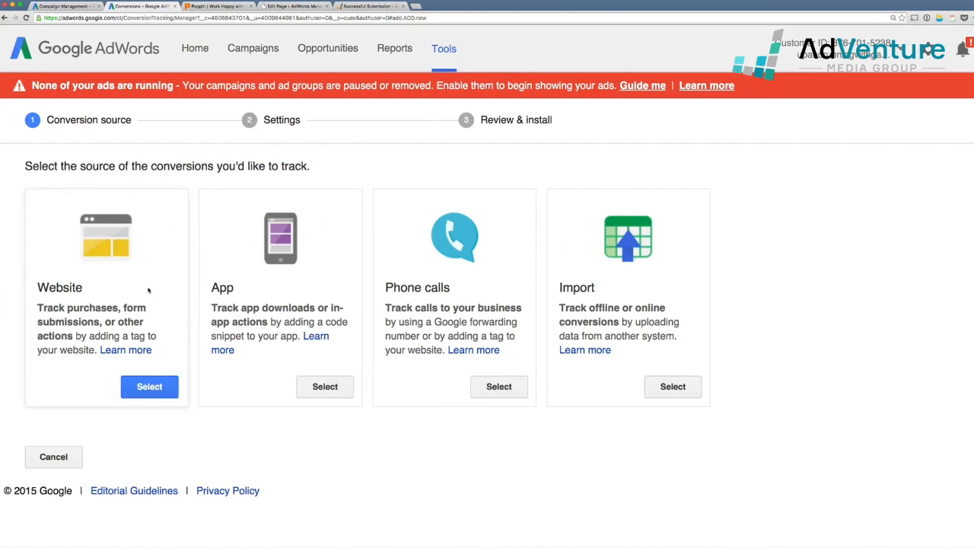
pyautogui.click(63, 6)
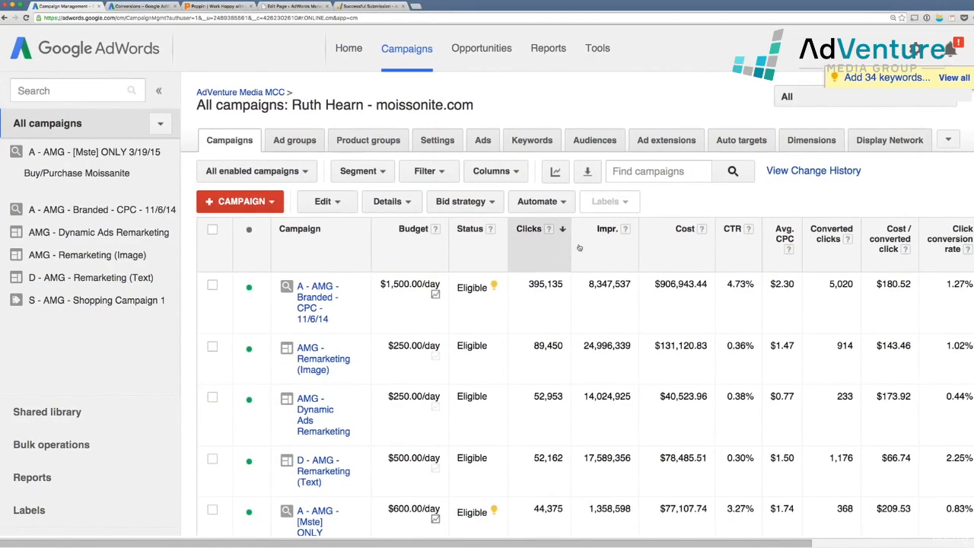
pyautogui.click(597, 48)
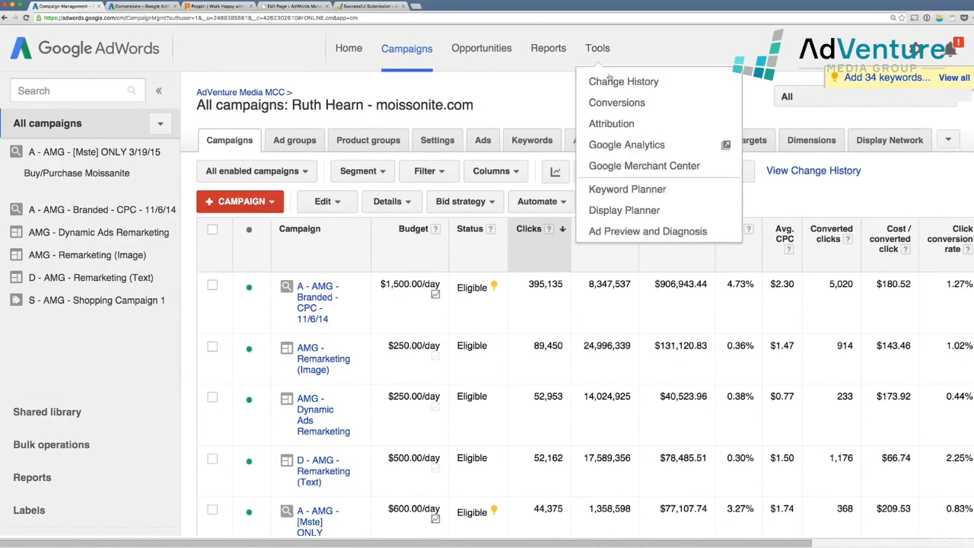
pyautogui.click(616, 101)
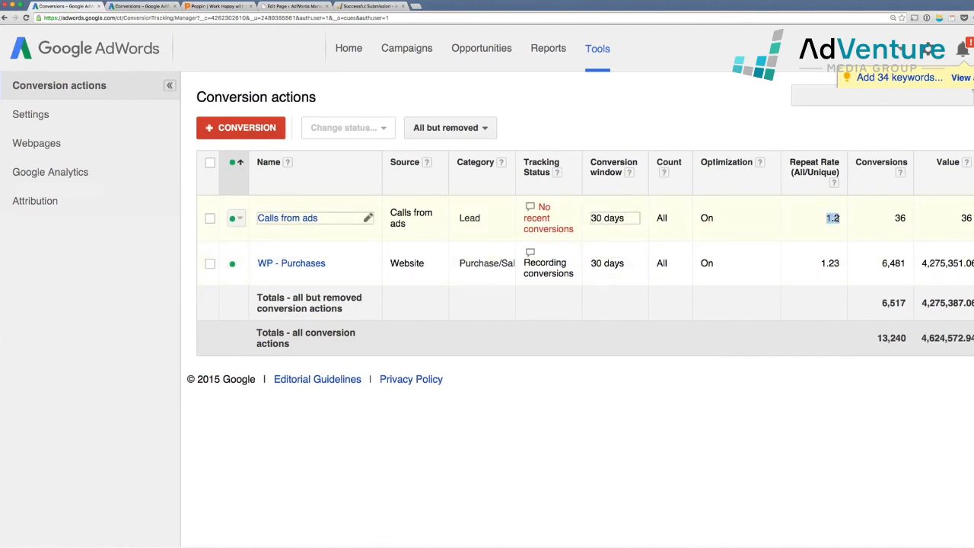
# Highlight the 1.23 repeat rate, 36 conversions and 6,481 WP - Purchases figures
pyautogui.moveTo(820, 262); pyautogui.dragTo(840, 264)
pyautogui.moveTo(896, 219); pyautogui.dragTo(906, 219)
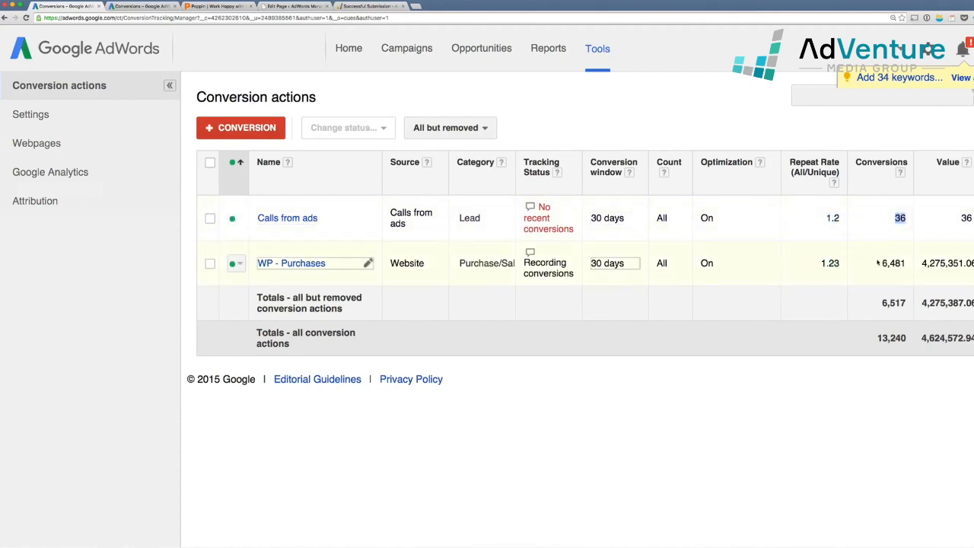
pyautogui.moveTo(880, 263); pyautogui.dragTo(911, 267)
# Set the WP - Purchases conversion window to 90 days and save it
pyautogui.click(613, 265)
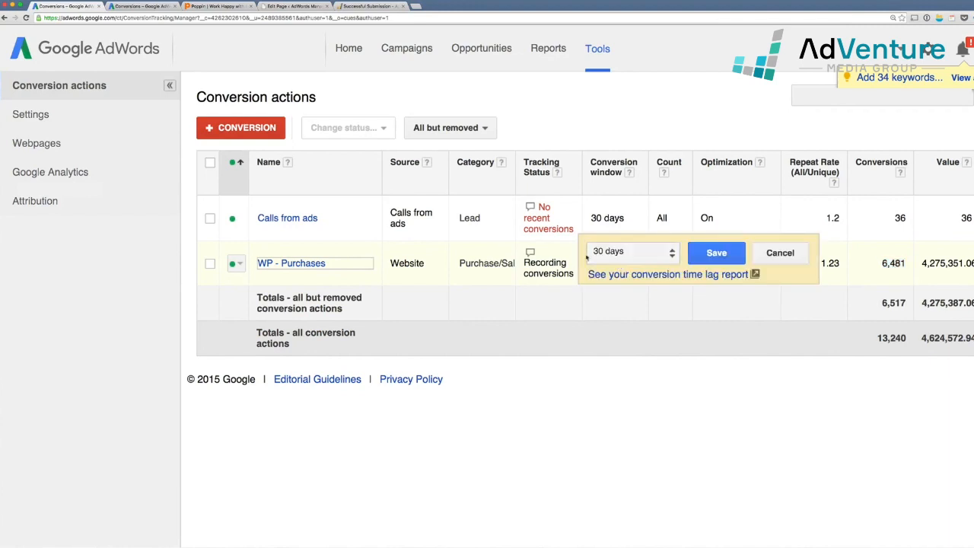
pyautogui.click(626, 259)
pyautogui.click(615, 300)
pyautogui.click(716, 253)
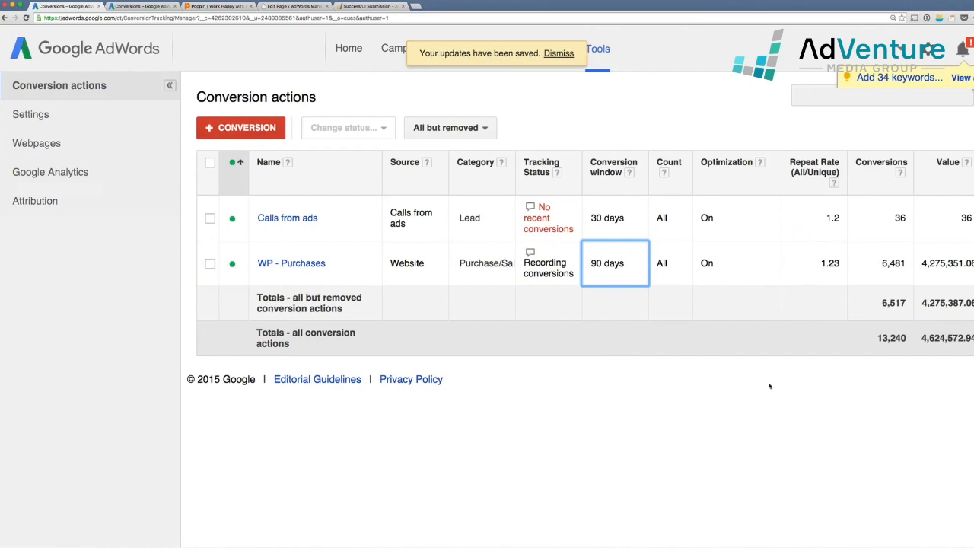
pyautogui.click(607, 276)
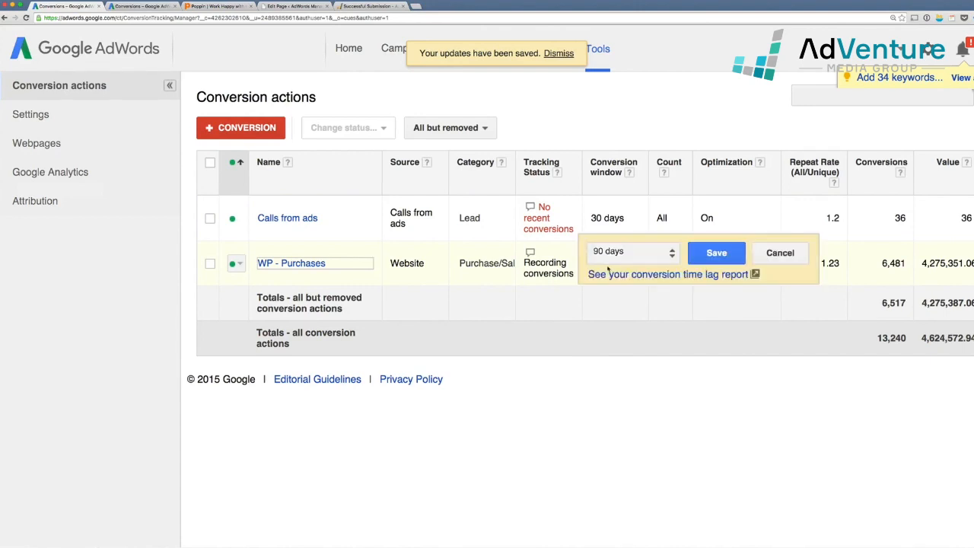
pyautogui.click(616, 255)
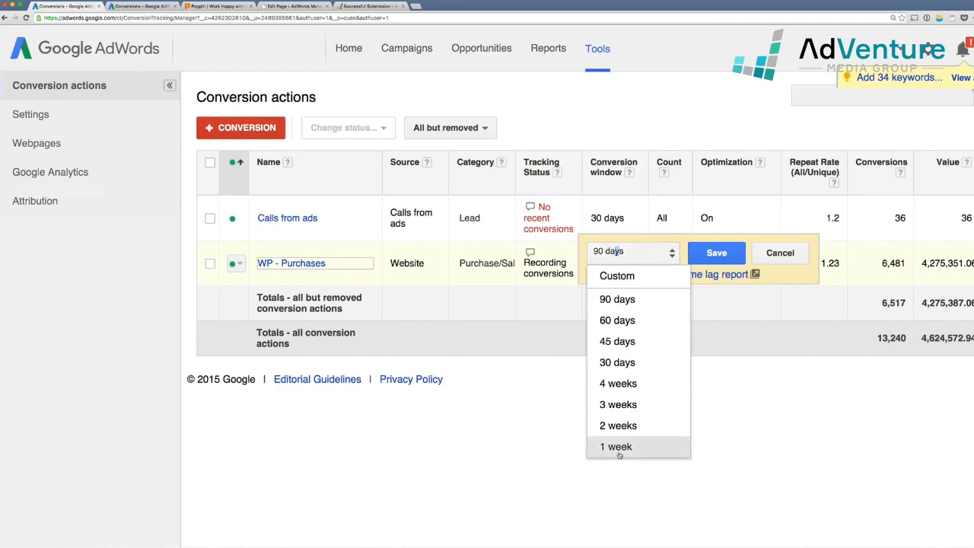
pyautogui.click(618, 299)
pyautogui.click(716, 253)
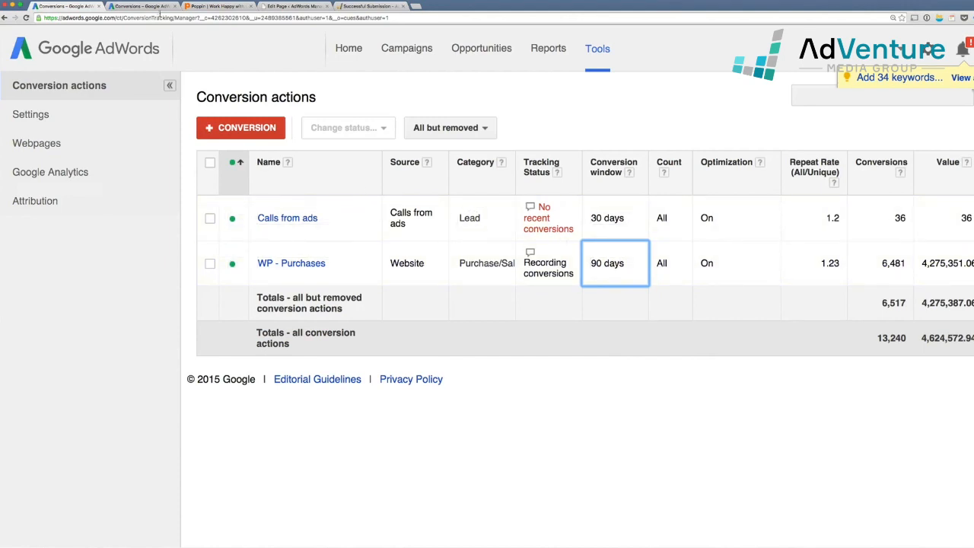
pyautogui.click(141, 6)
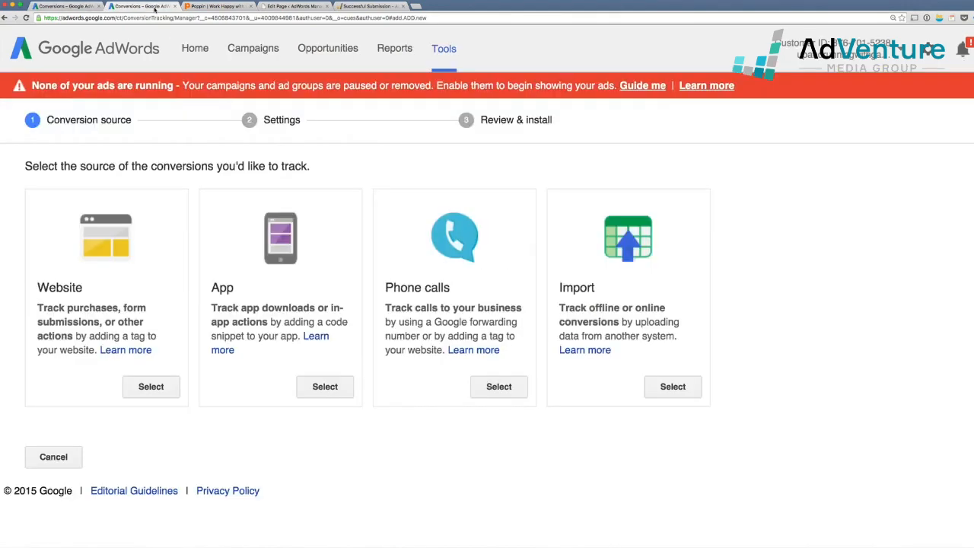
# Cancel the new conversion setup to return to the Conversion actions list
pyautogui.click(53, 457)
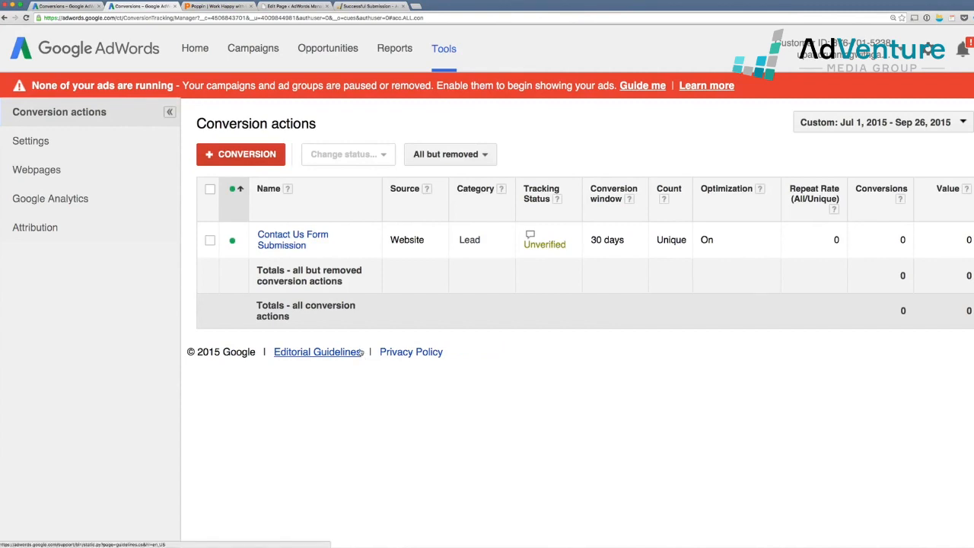